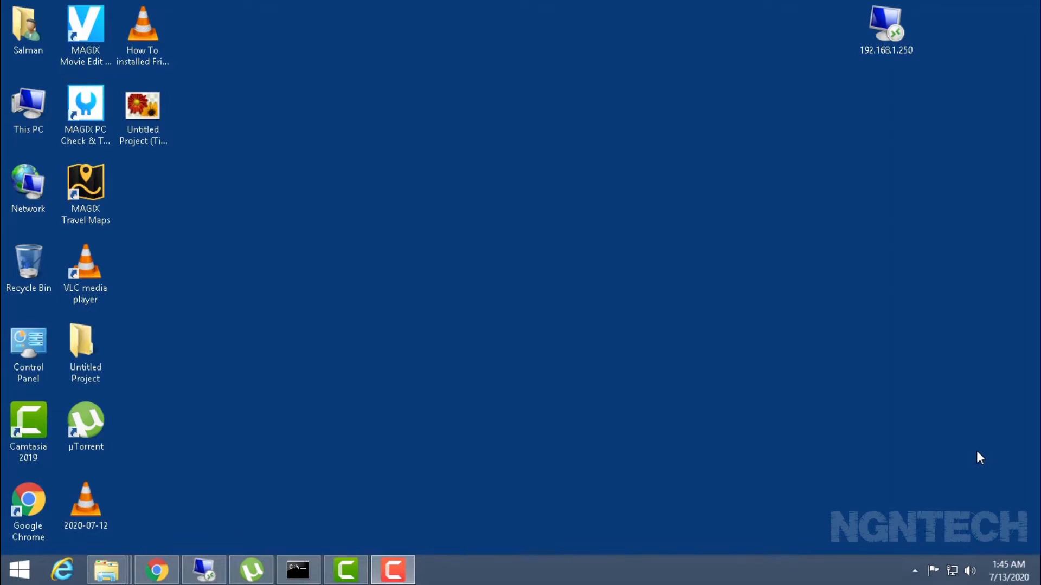
- Refresh the desktop twice
right_click(497, 350)
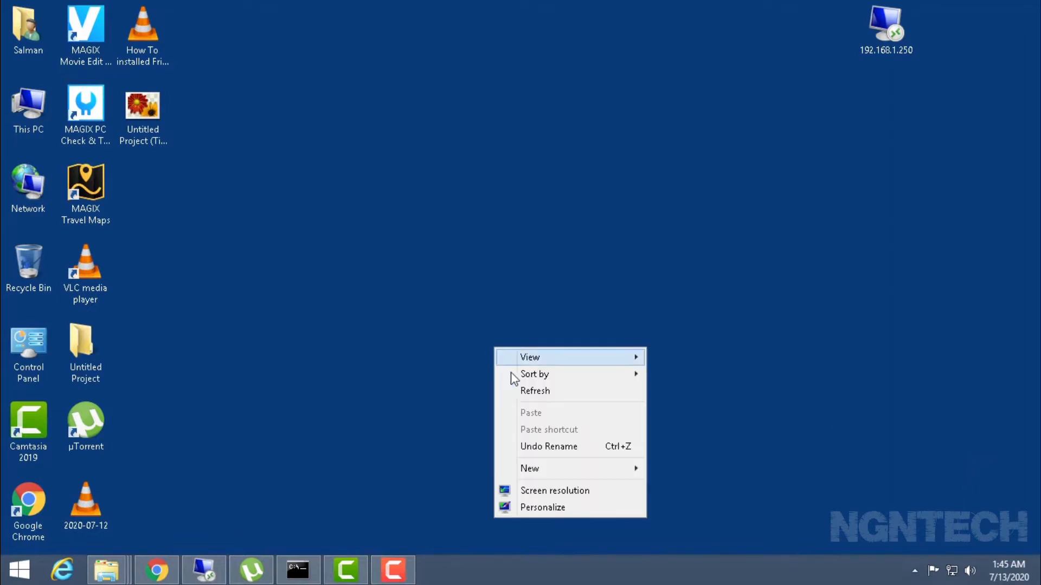
left_click(546, 398)
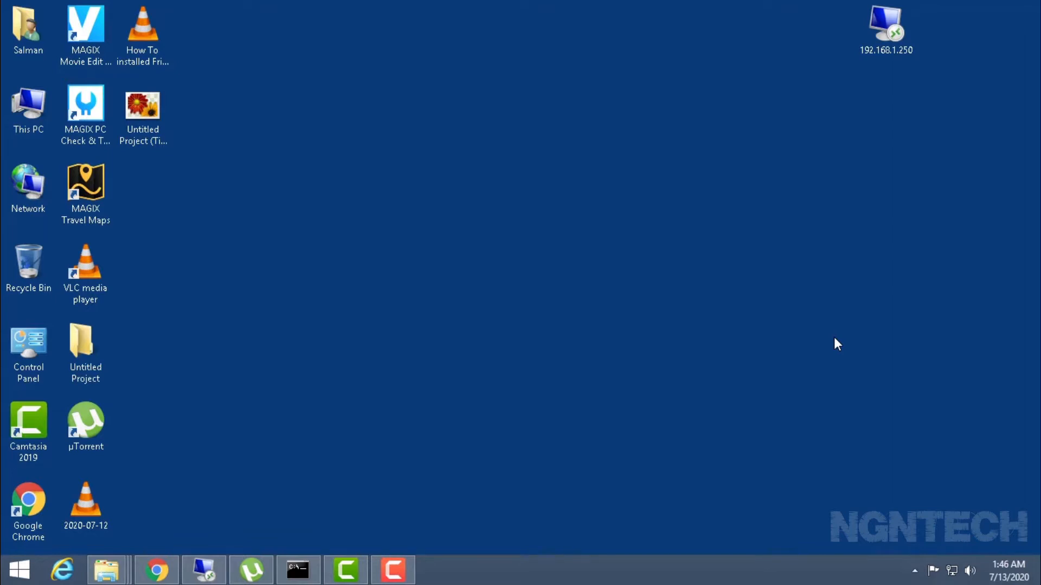
right_click(607, 114)
left_click(623, 156)
- Open This PC maximized and eject the old VMware VCSA disc from DVD Drive F:
double_click(34, 110)
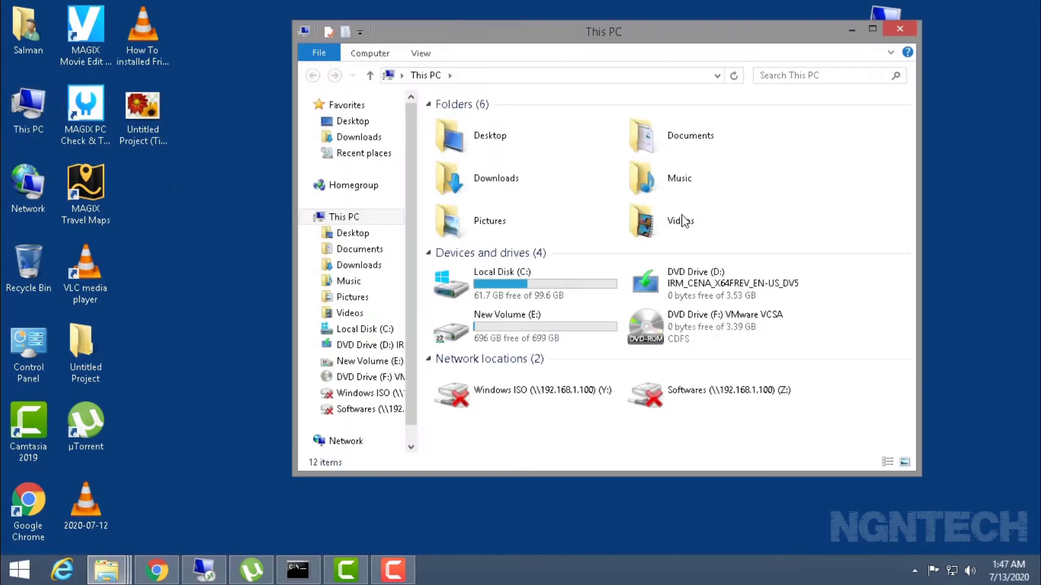
left_click(872, 29)
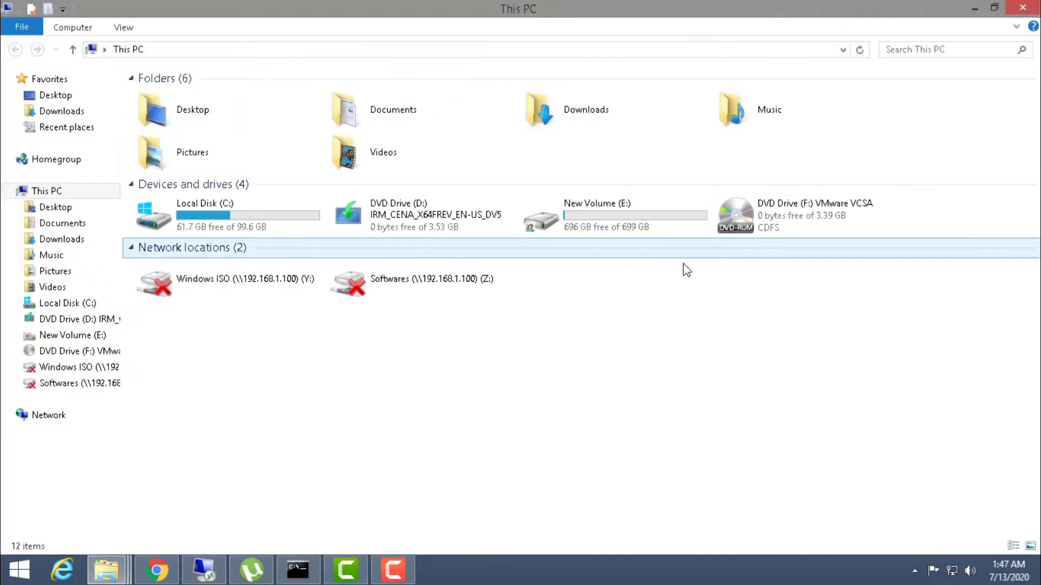
right_click(795, 219)
left_click(829, 360)
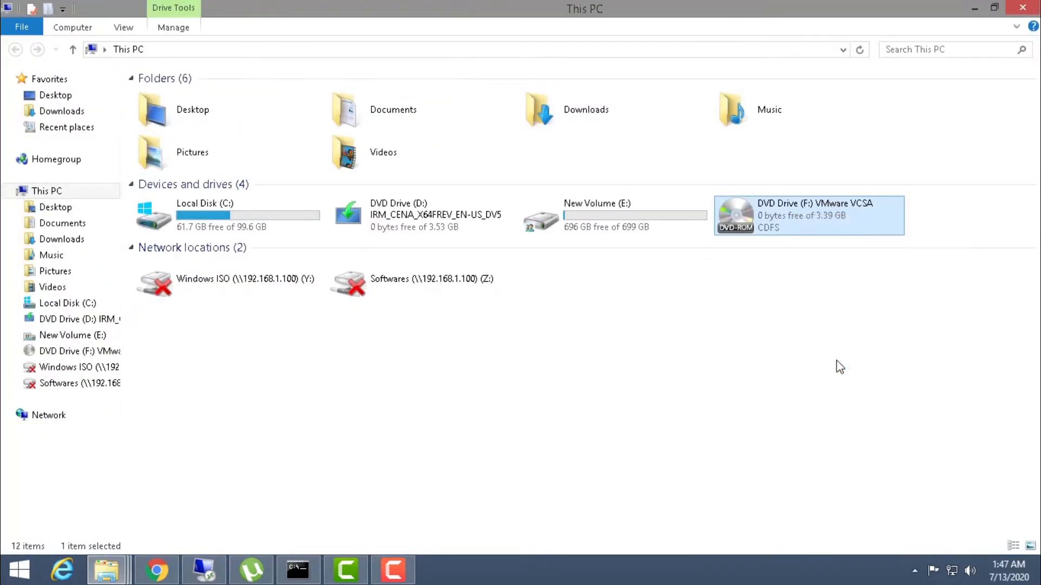
- Mount the VMware-VCSA-all-6.7.0-8832884 ISO stored on New Volume (E:)
double_click(623, 230)
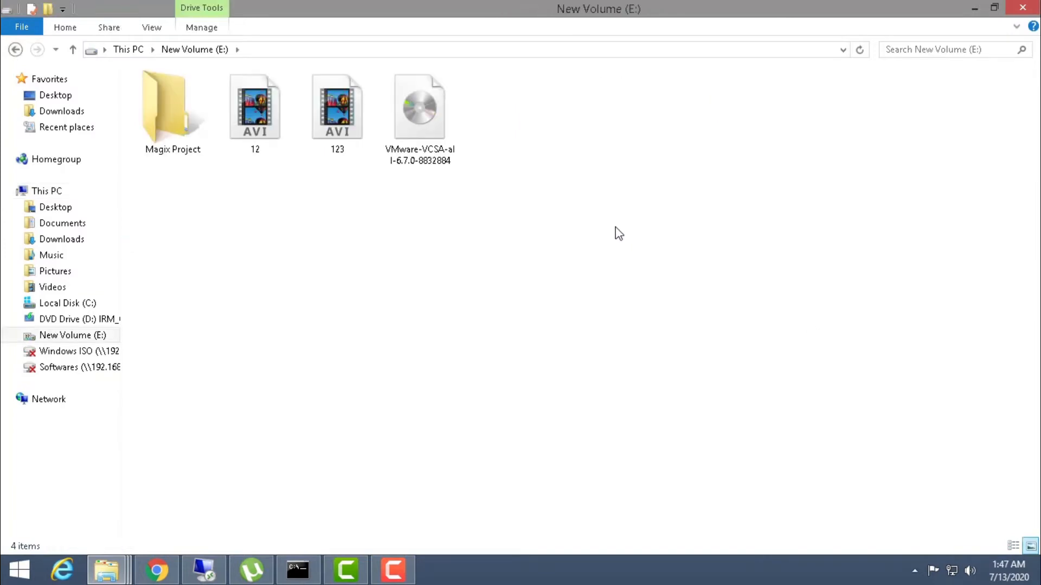
left_click(420, 149)
right_click(418, 145)
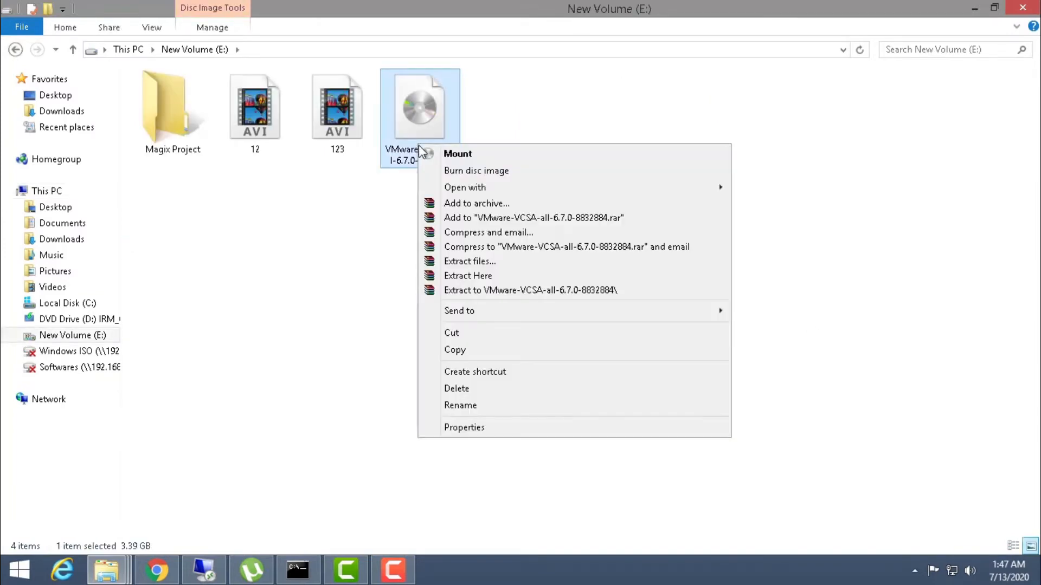
left_click(443, 159)
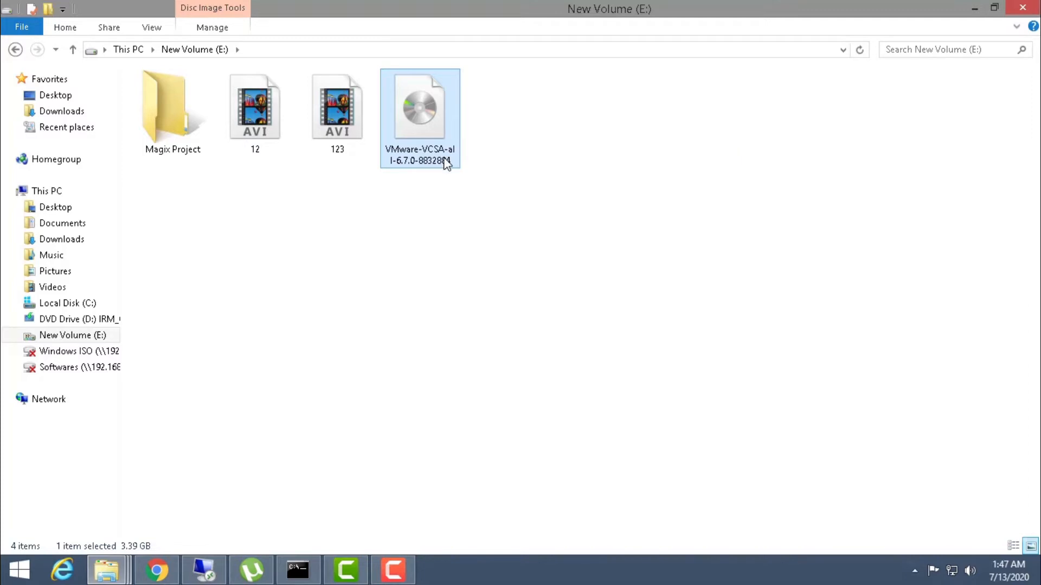
- Open the mounted VMware VCSA drive and browse to vcsa-ui-installer > win32
left_click(47, 191)
left_click(423, 216)
left_click(770, 226)
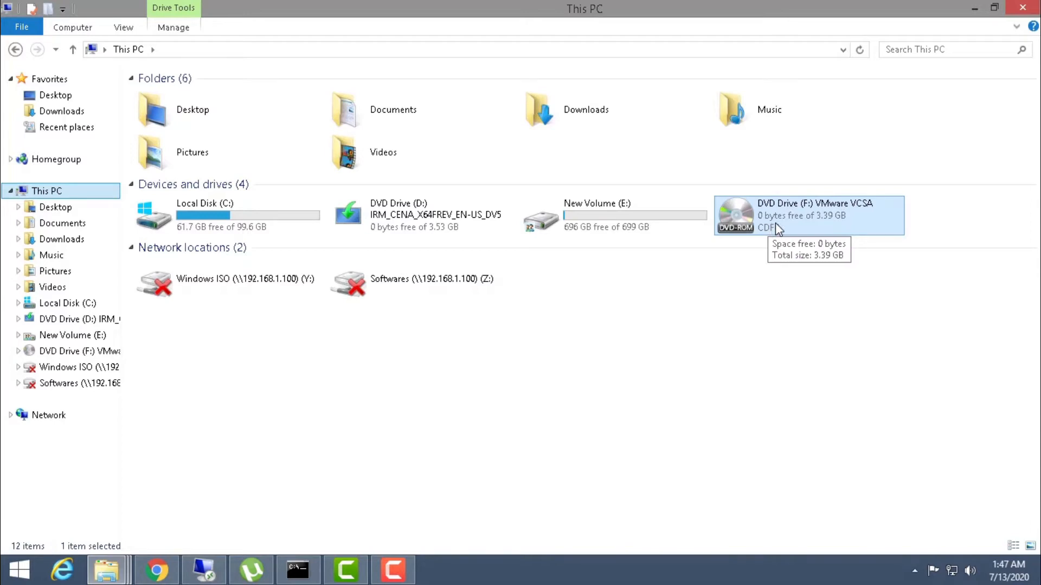
double_click(776, 224)
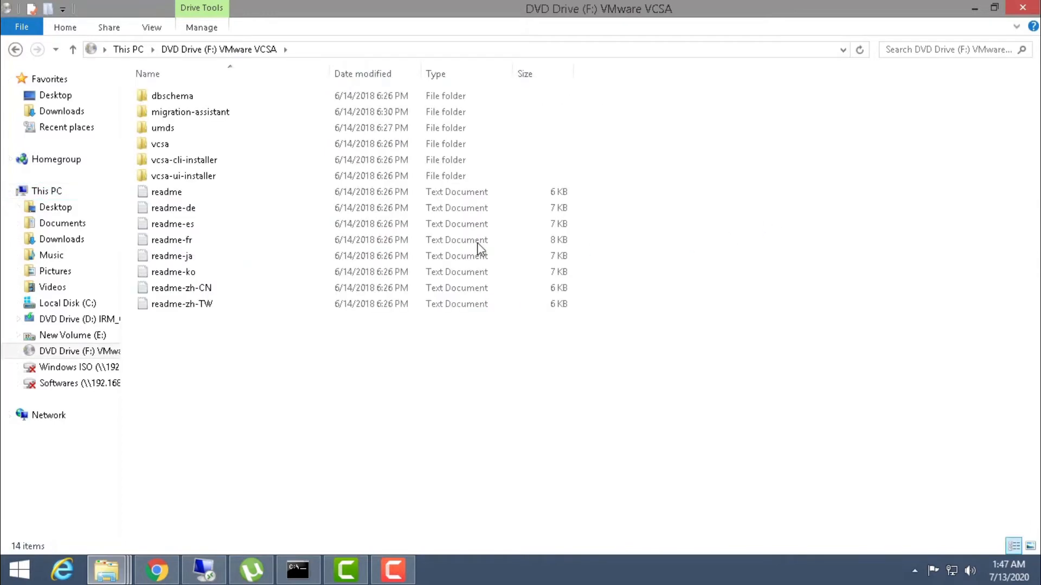
double_click(171, 178)
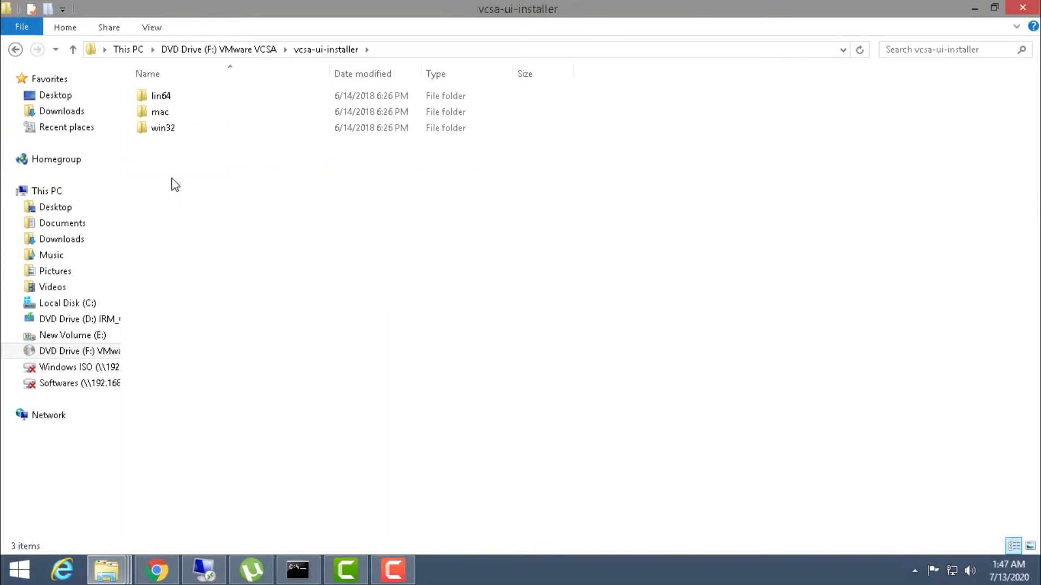
left_click(162, 135)
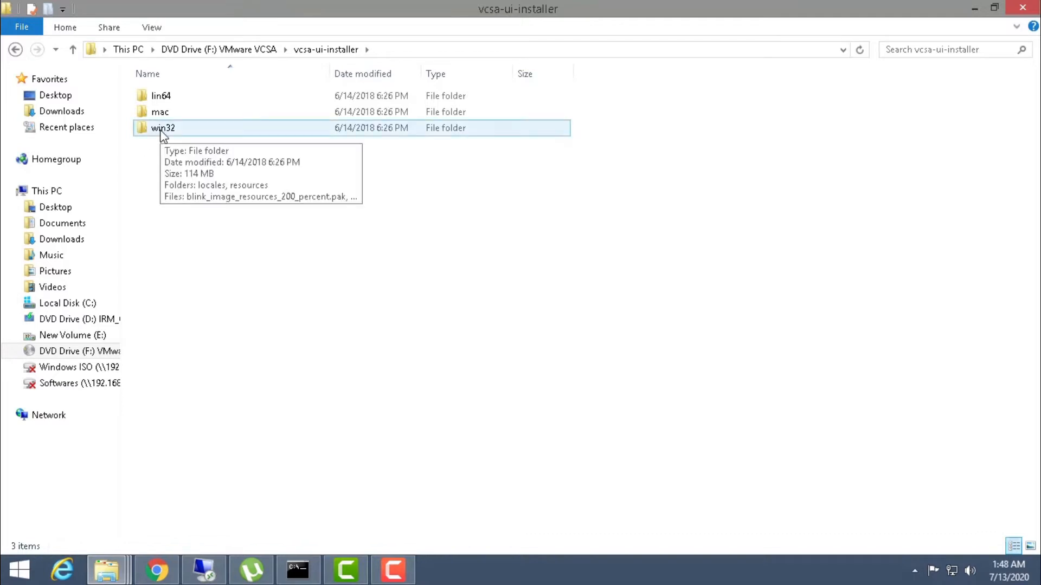
double_click(161, 130)
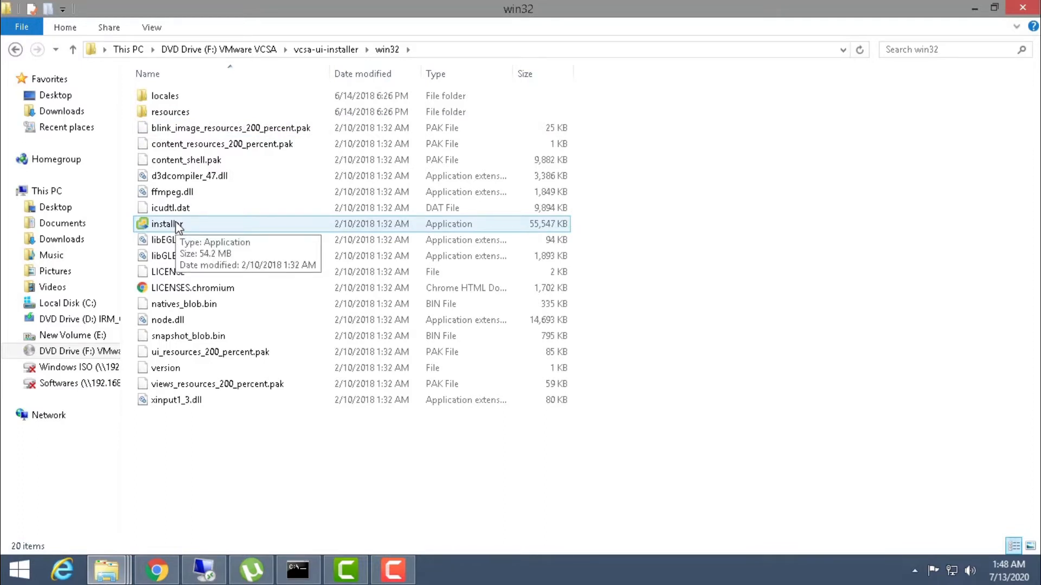
- Log in to the ESXi Host Client as root, list its four virtual machines, then minimize Chrome
left_click(155, 572)
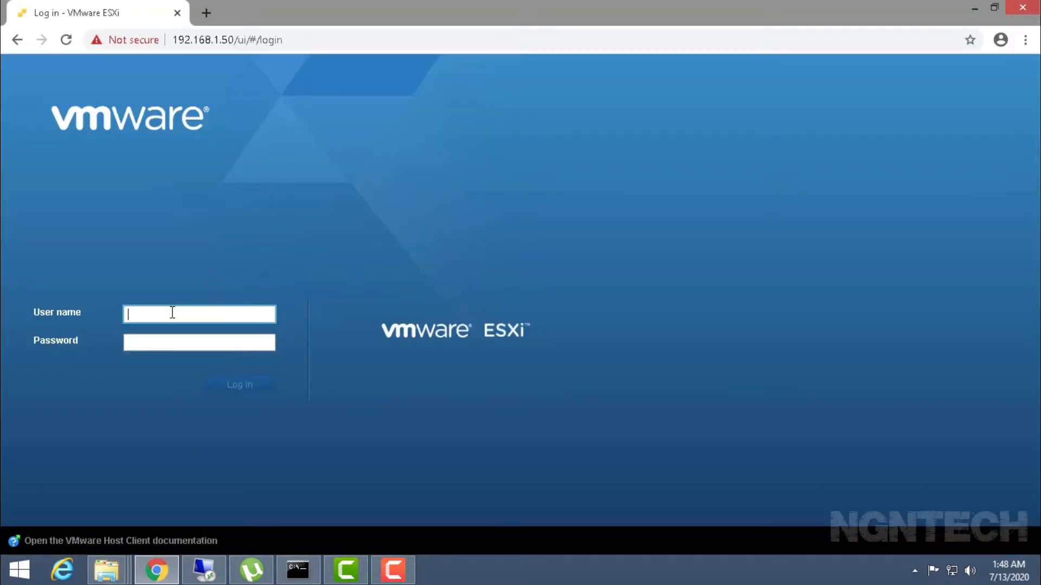
type("root")
key("Tab")
type("*****")
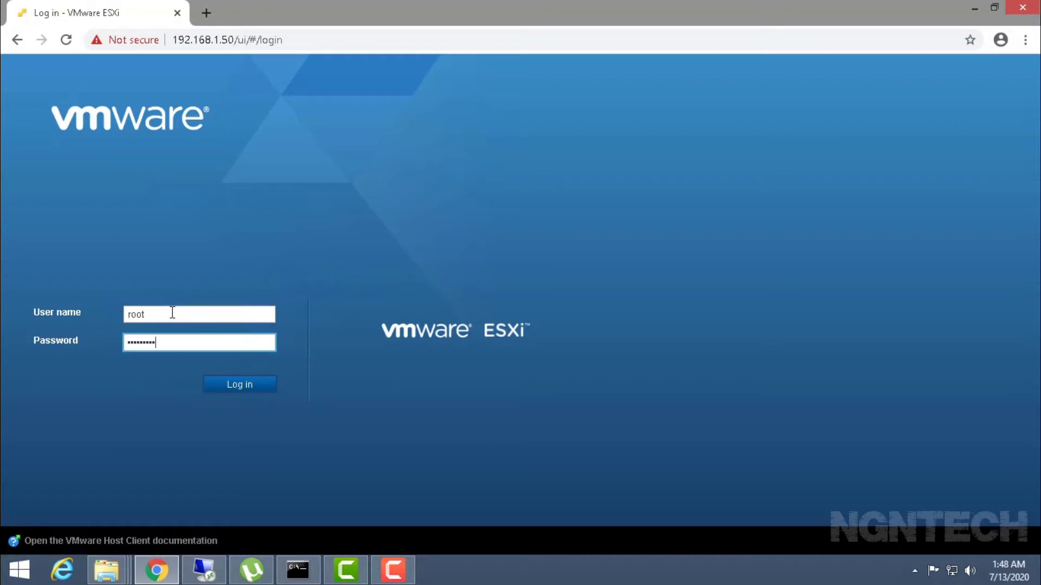
key("Return")
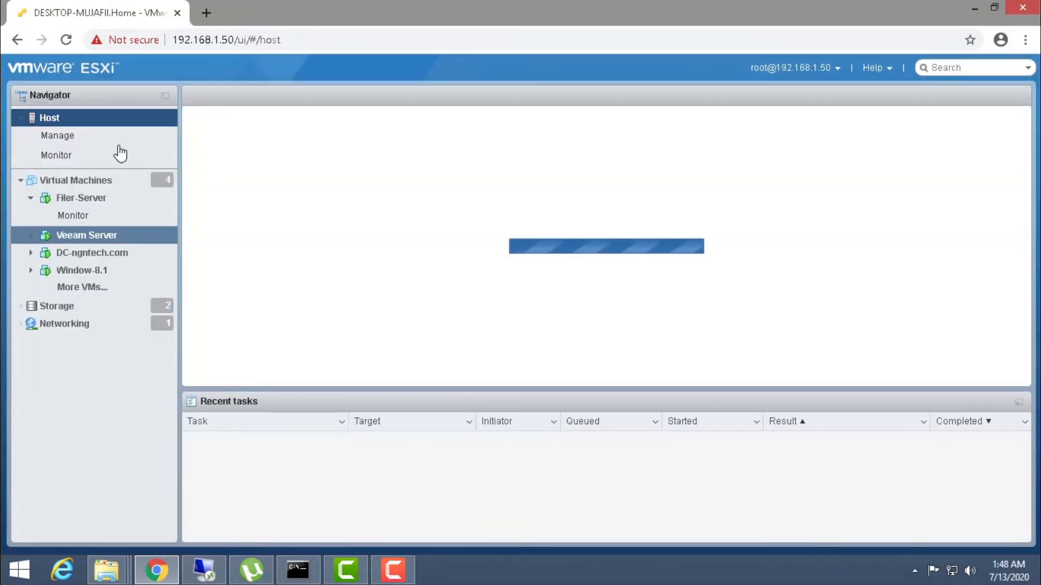
left_click(93, 181)
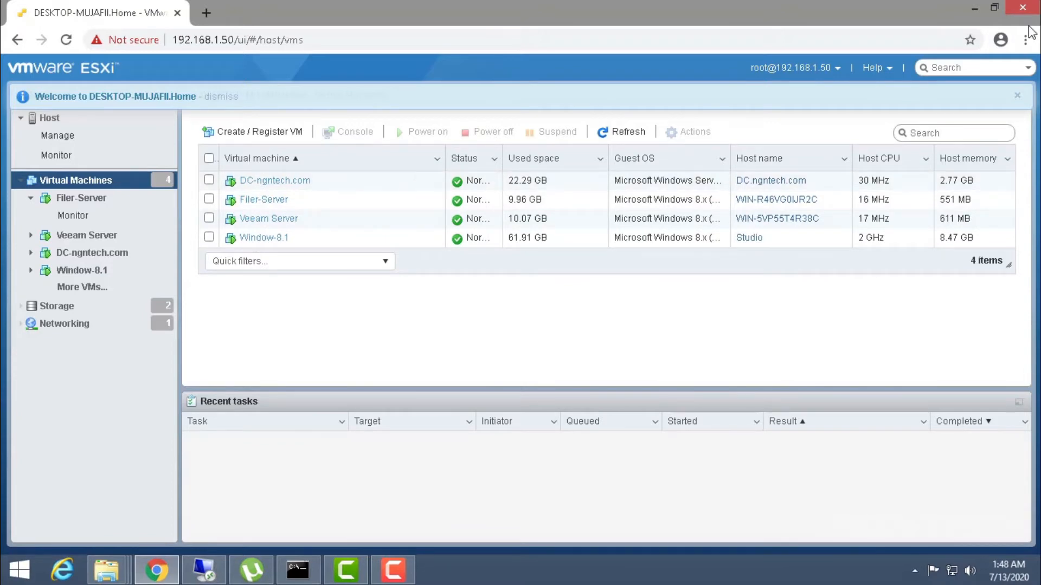
left_click(975, 8)
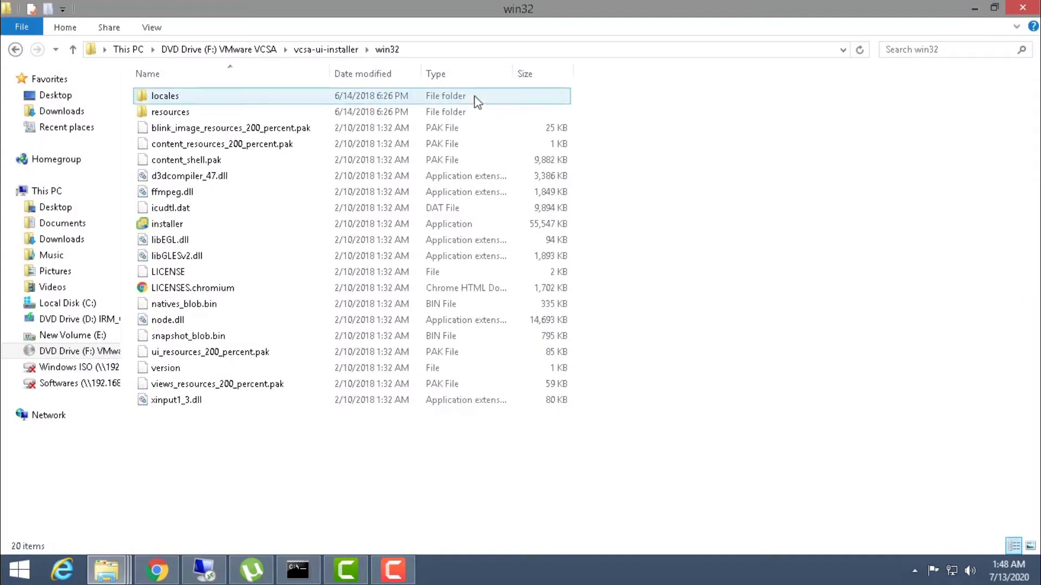
- Launch the installer application from win32 and choose Install for a new appliance
double_click(171, 225)
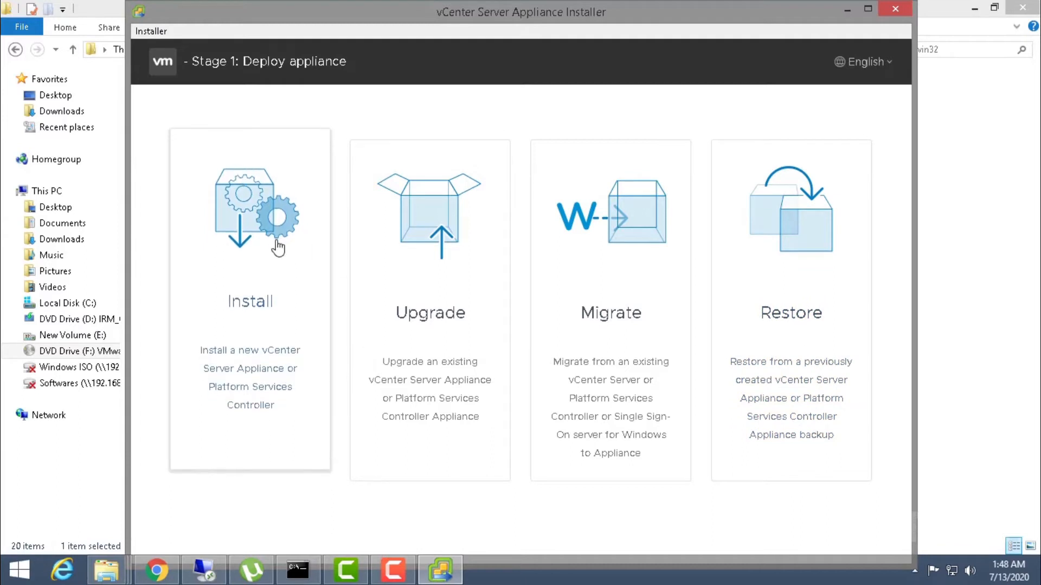
left_click(252, 298)
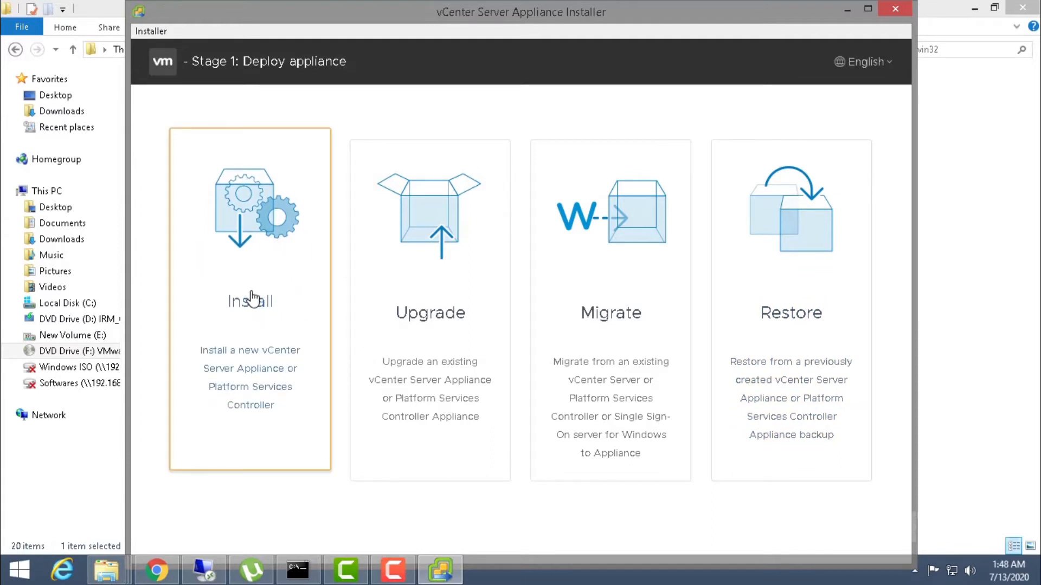
- Start the Install wizard maximized, accept the license, and pick Embedded Platform Services Controller deployment
left_click(251, 300)
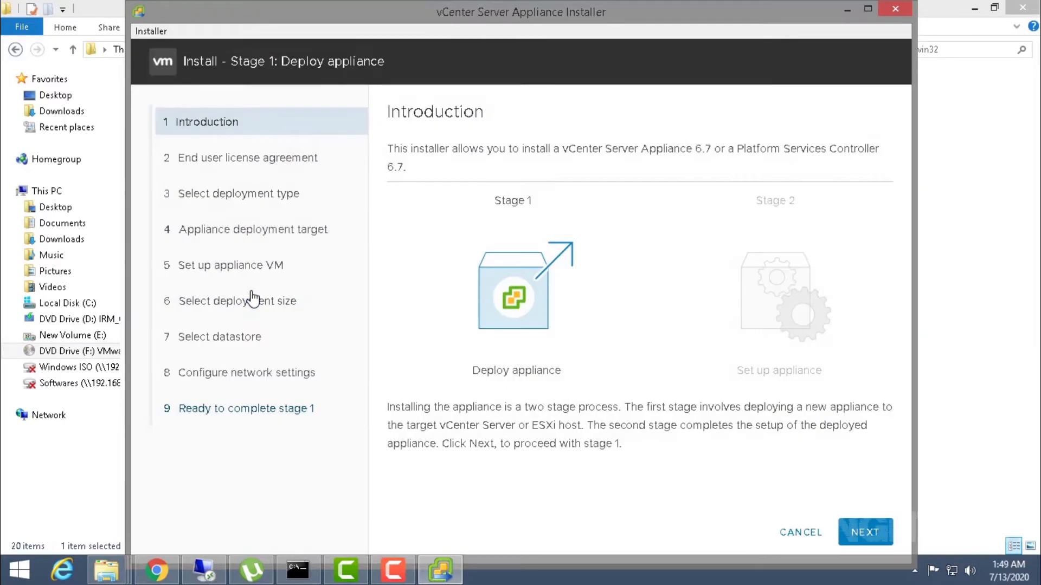
left_click_drag(490, 16, 468, 1)
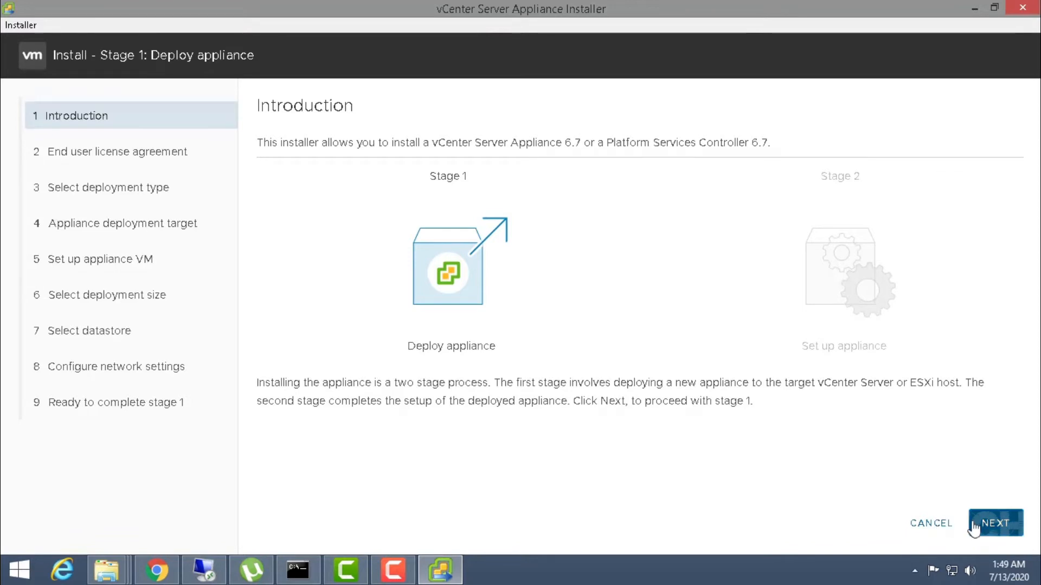
left_click(974, 528)
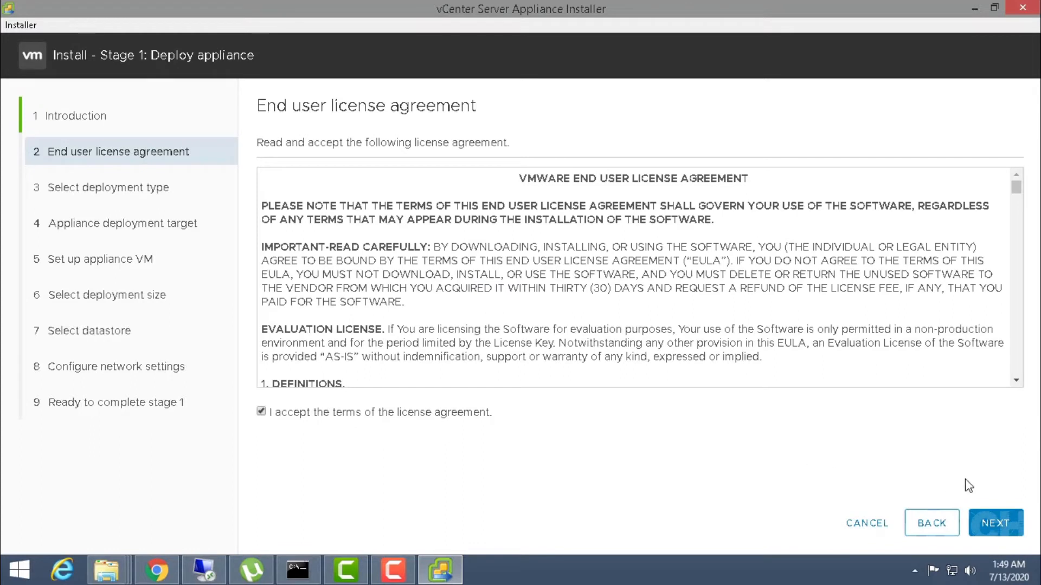
left_click(1004, 526)
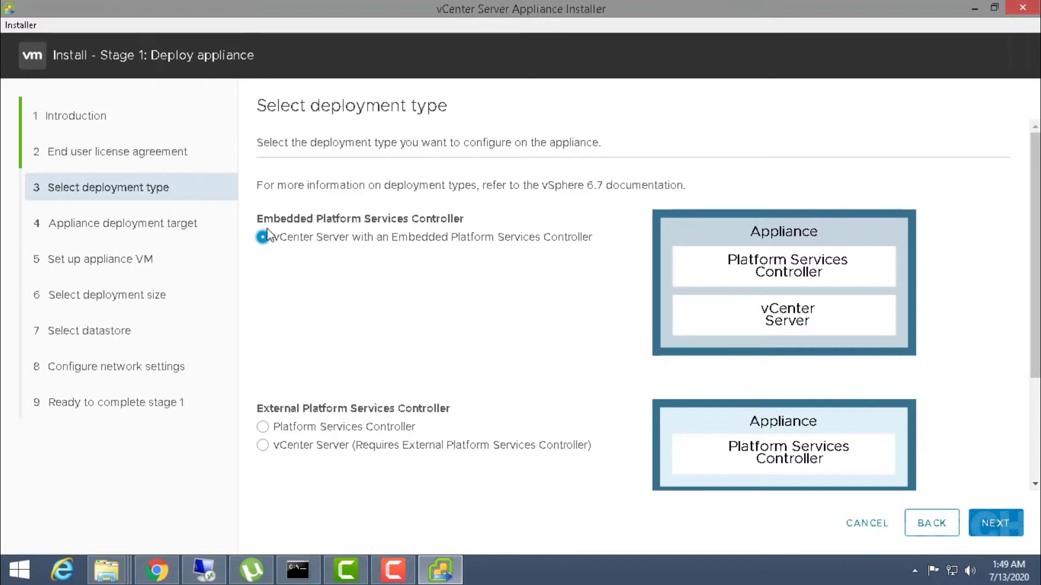
left_click(998, 527)
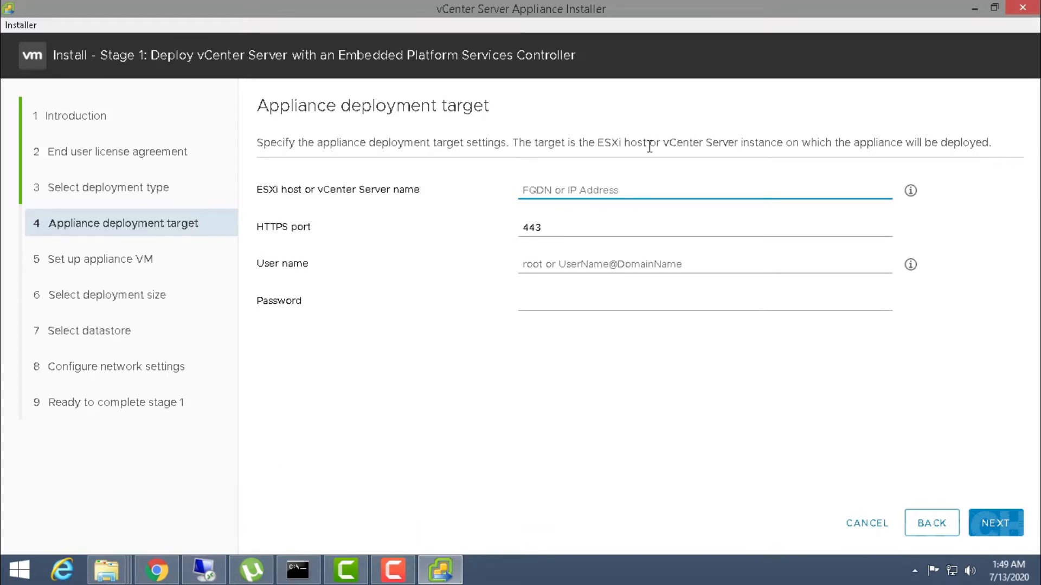
- Target ESXi host 192.168.1.50 with user root and its password, accepting the certificate warning
type("1")
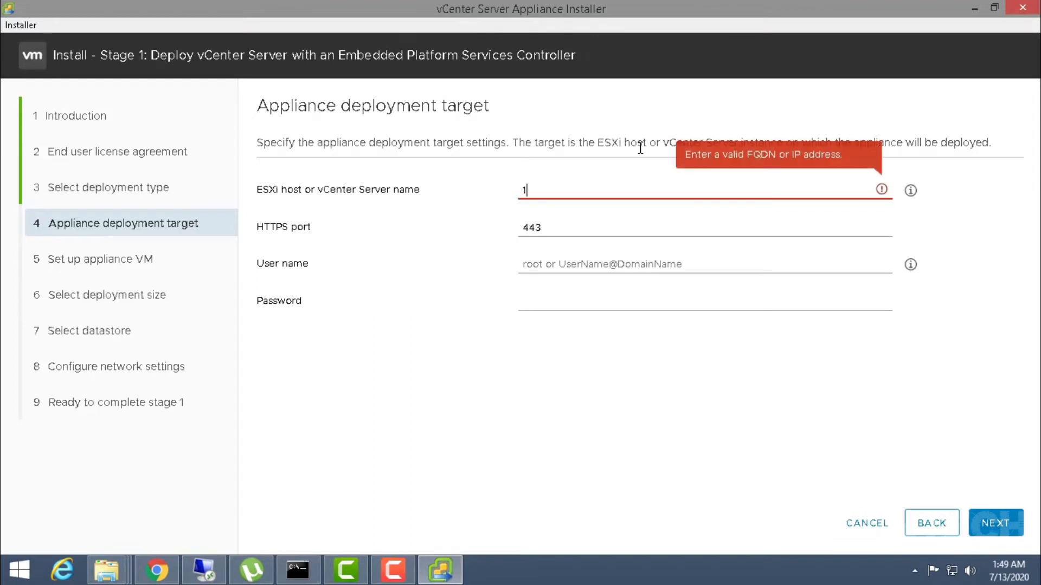
type("92.168.1.50")
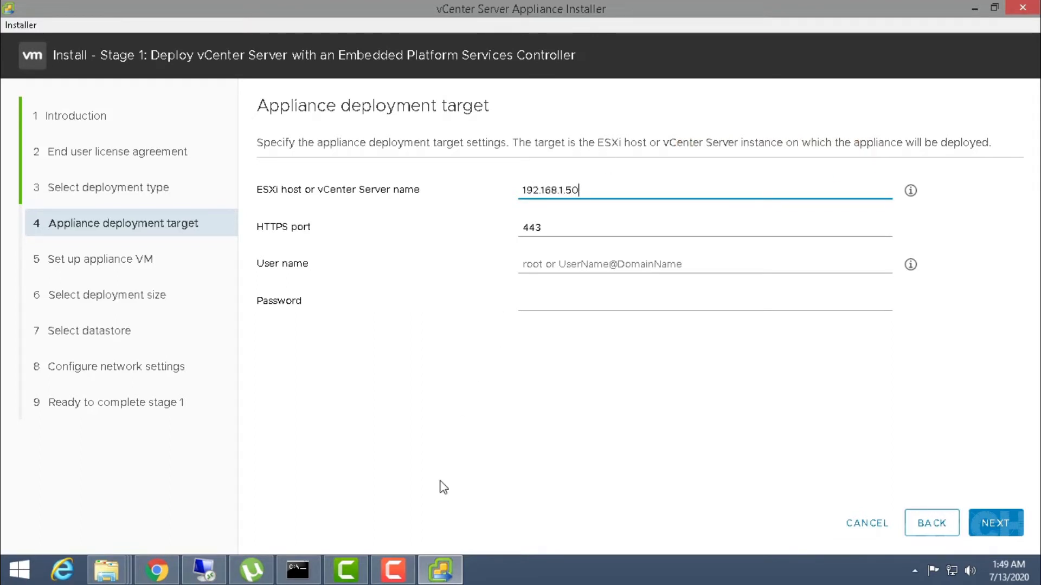
left_click(156, 570)
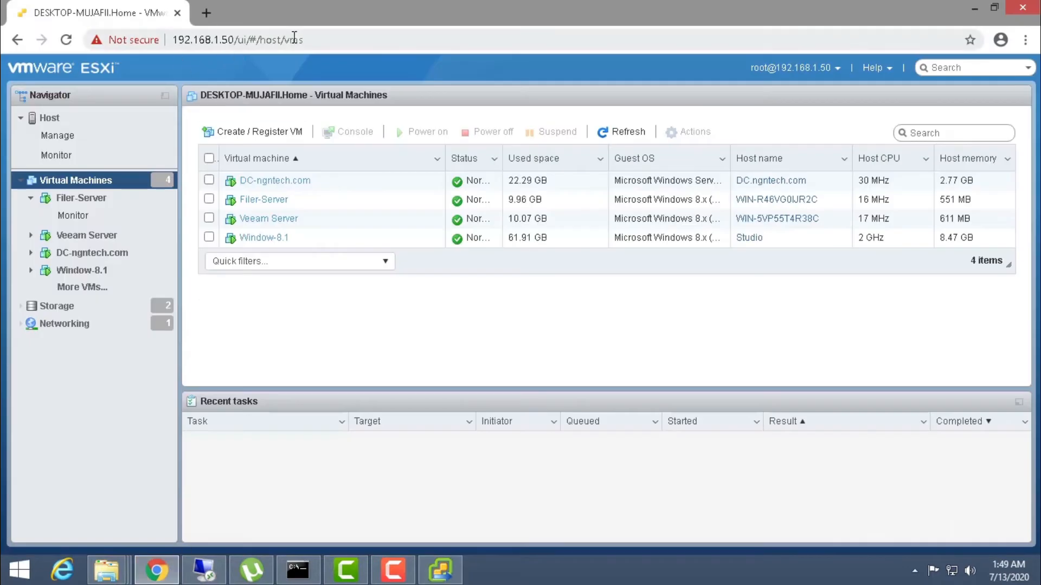
left_click(966, 9)
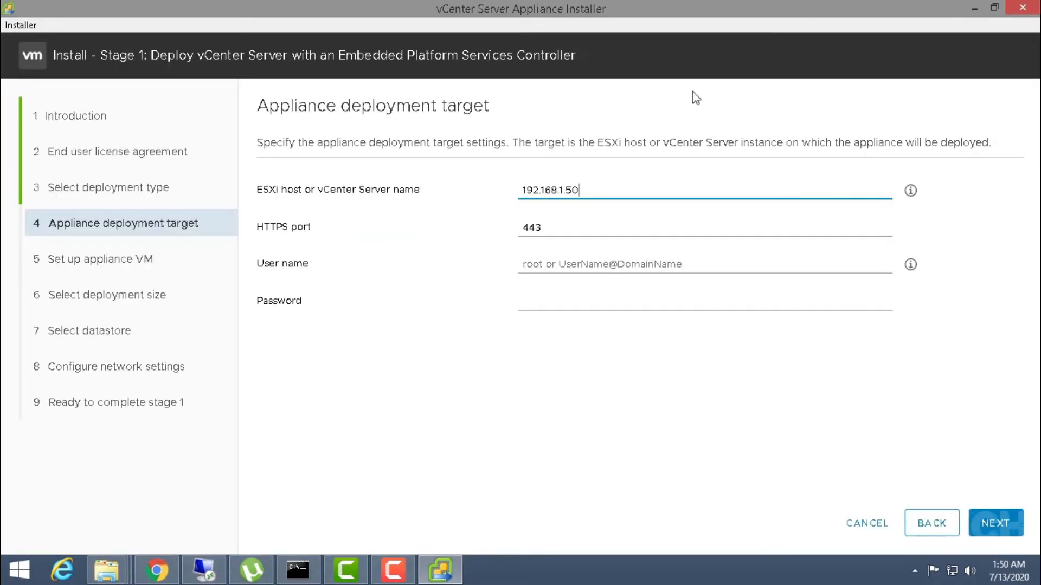
left_click(599, 264)
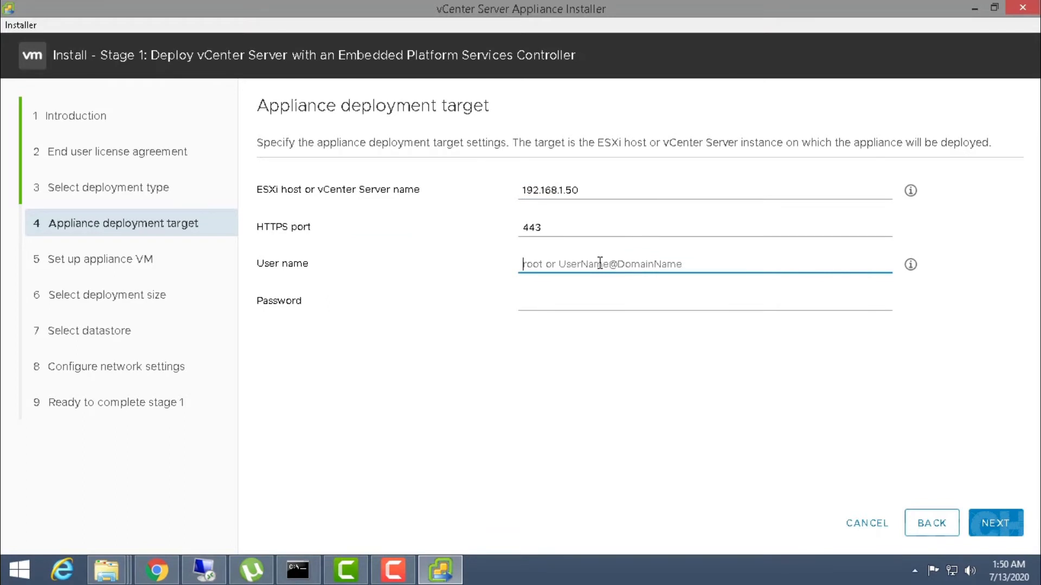
type("root")
key("Tab")
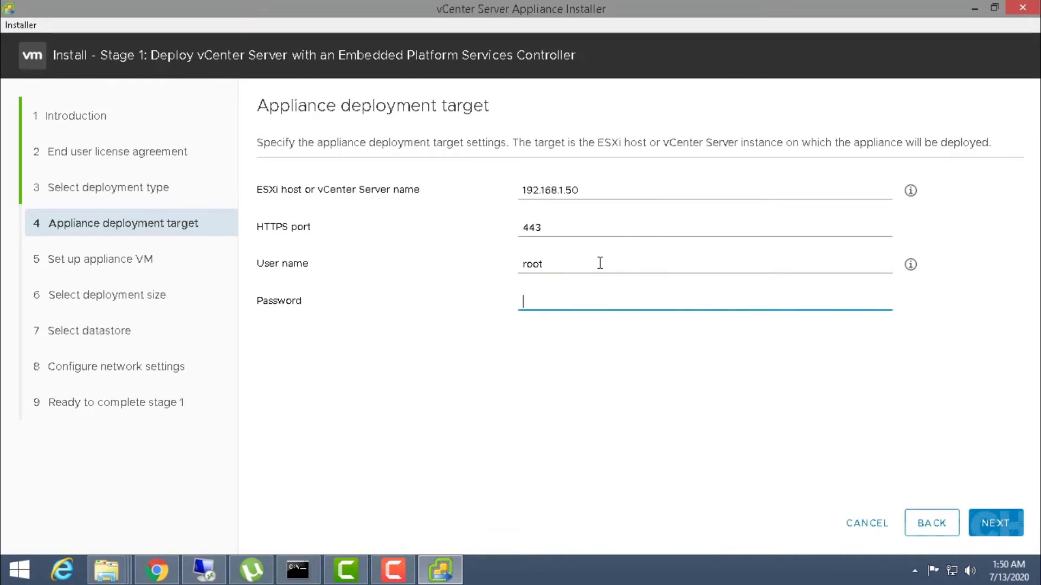
type("•••••••••")
left_click(998, 526)
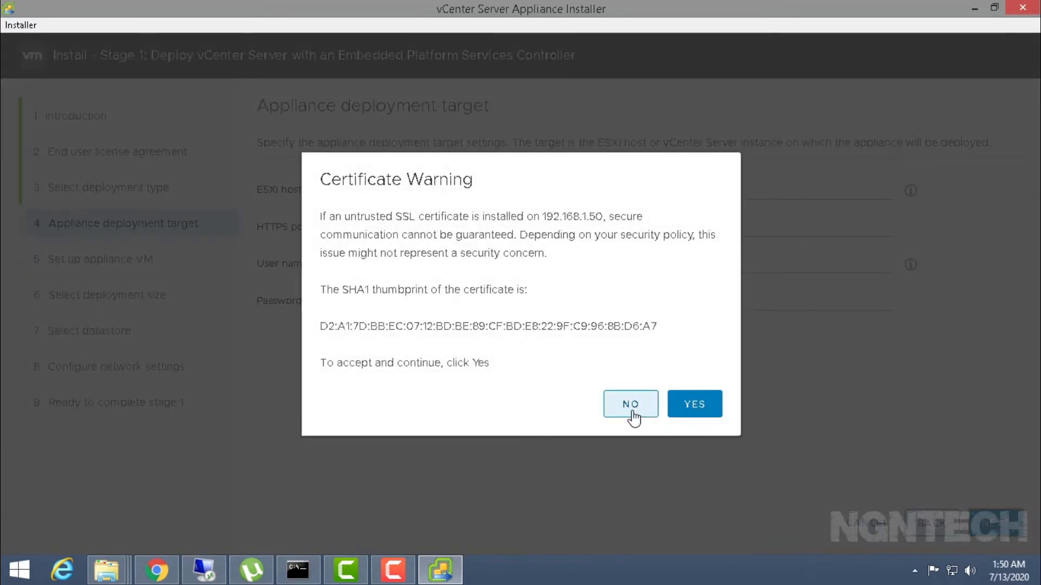
left_click(692, 403)
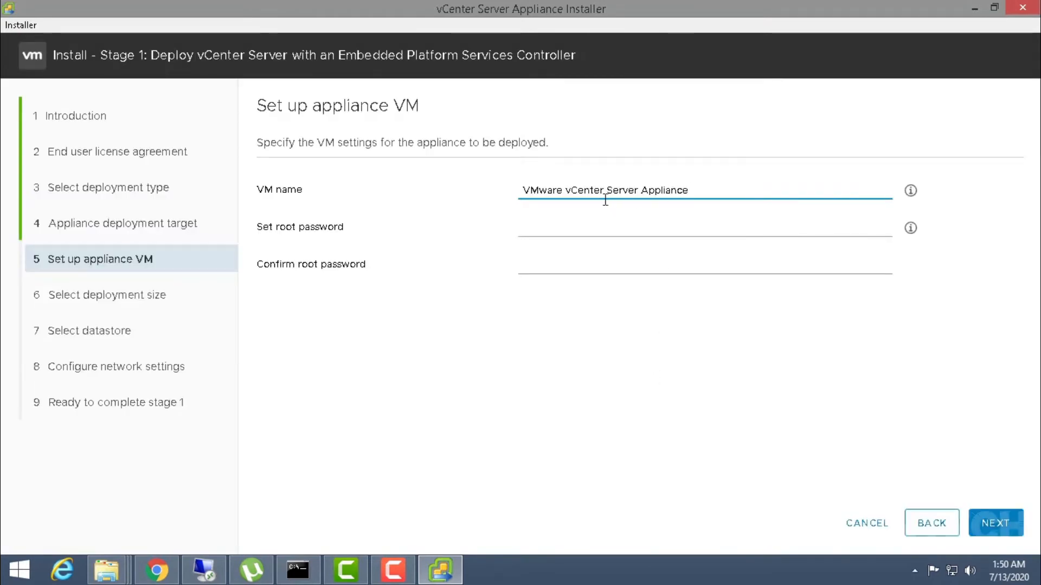
- Rename the appliance VM from the default name to vCenter-1
left_click(564, 198)
key("shift+Home")
key("BackSpace")
left_click_drag(571, 190, 1001, 187)
key("BackSpace")
key("BackSpace")
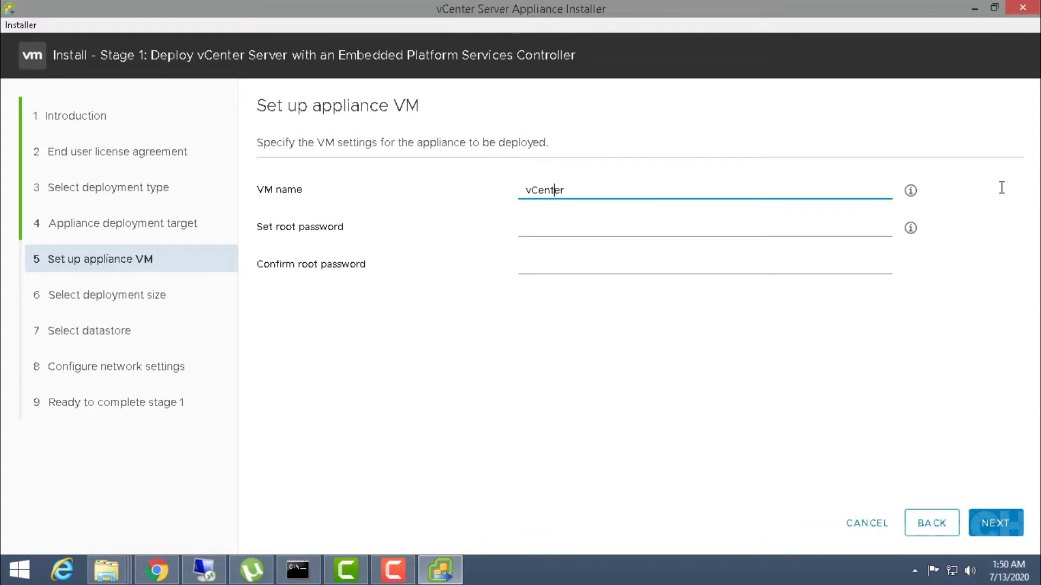
key("Delete")
left_click(645, 183)
type("1")
- Enter and confirm the appliance root password, then continue to deployment size
key("Tab")
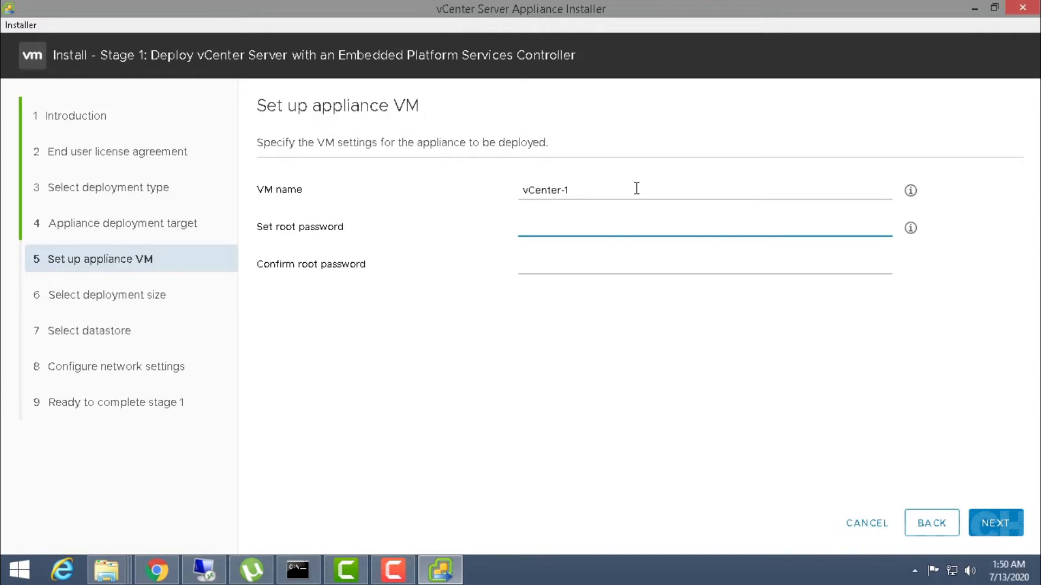
type("VMware123!")
key("Tab")
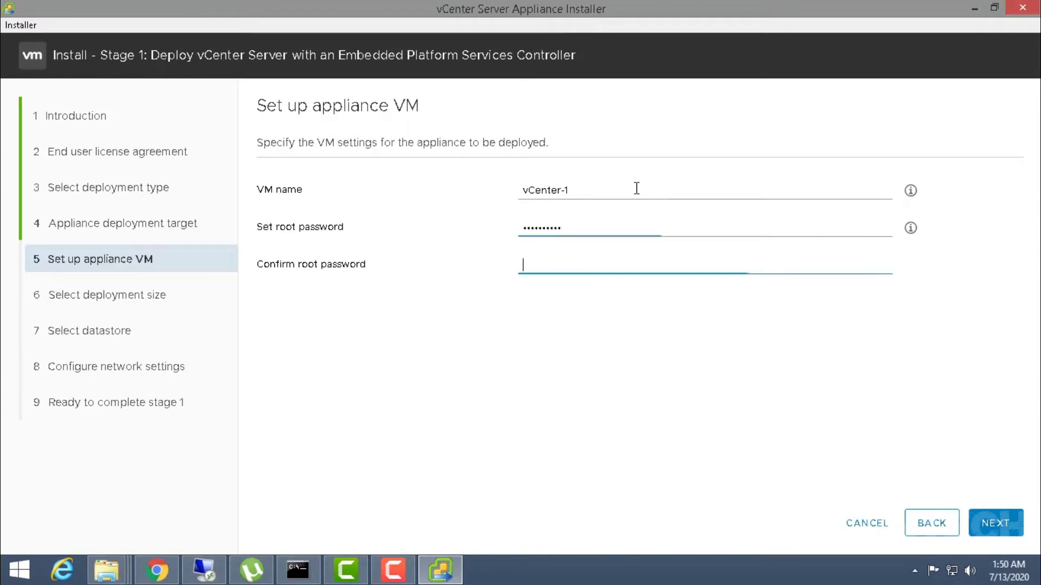
type("VMware123!")
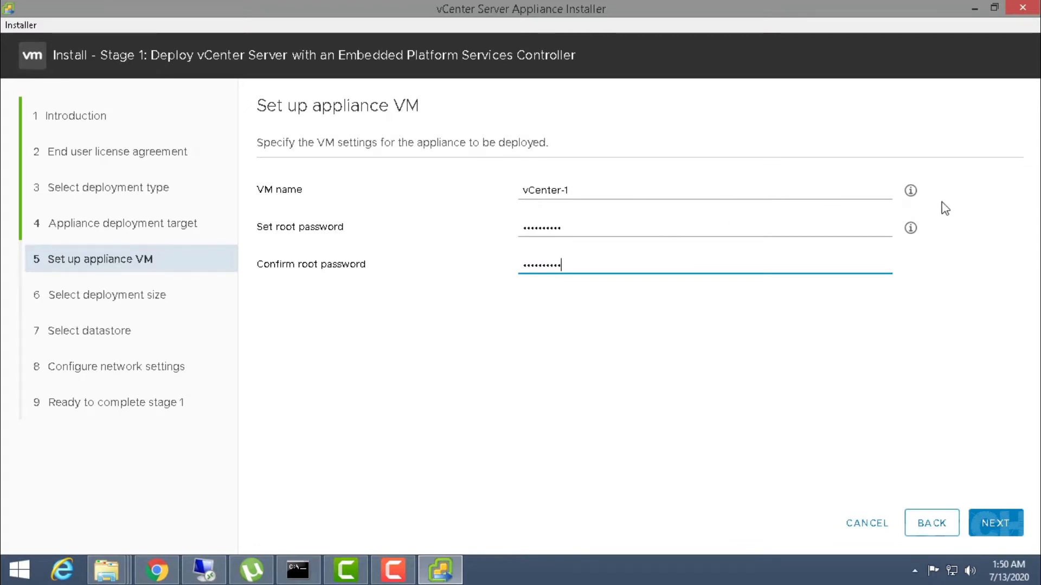
mouse_move(913, 192)
left_click(994, 524)
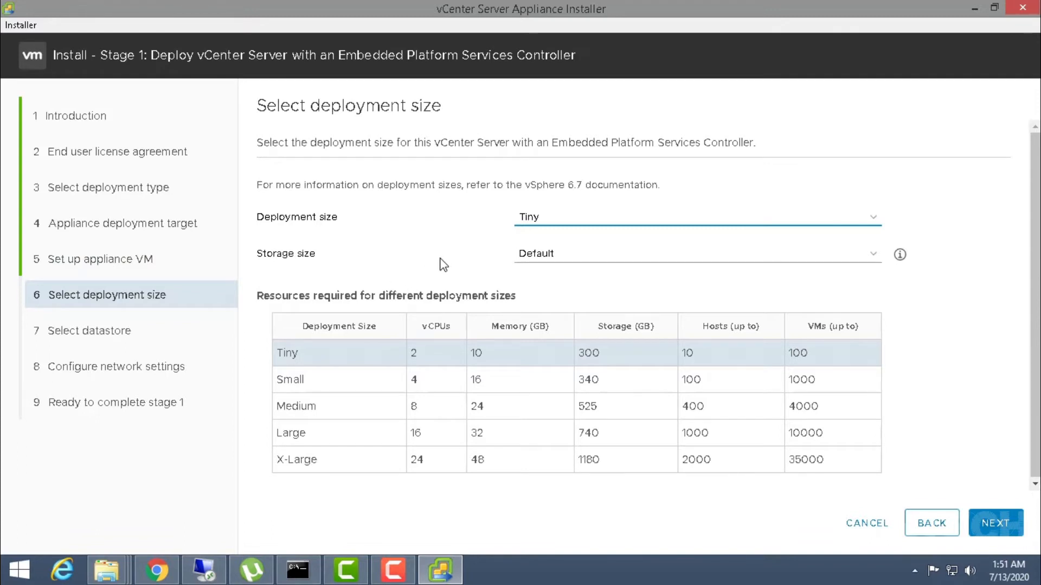
- Keep the Tiny deployment size, advance to datastore selection, and switch to the ESXi host client
left_click(549, 228)
left_click(577, 223)
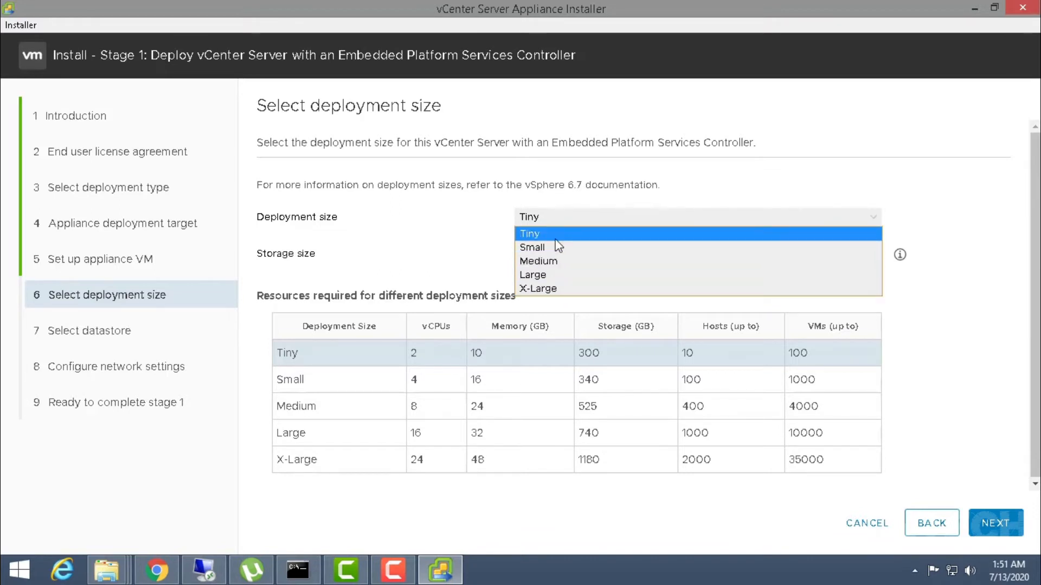
left_click(477, 249)
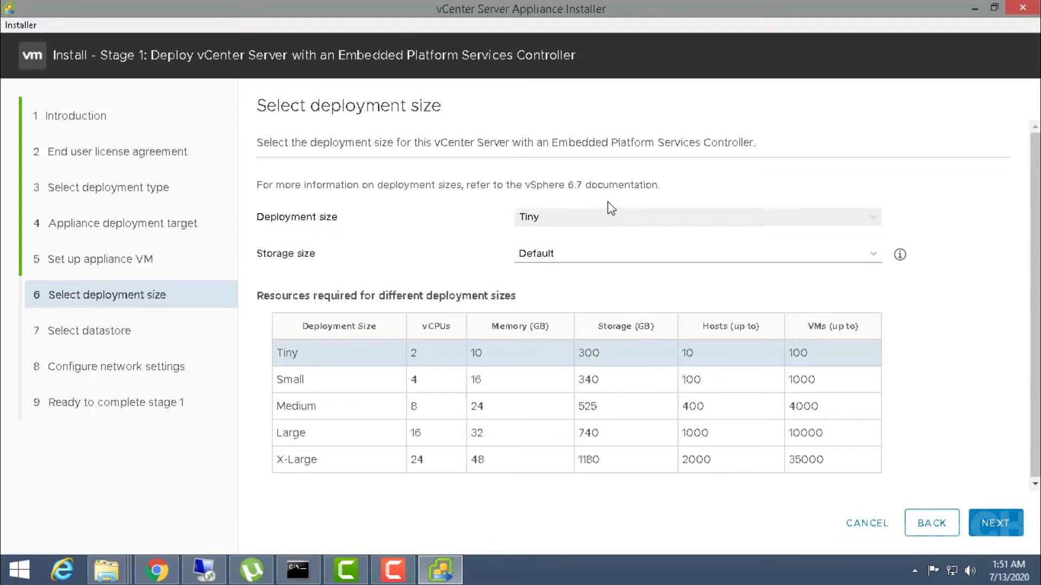
left_click(999, 523)
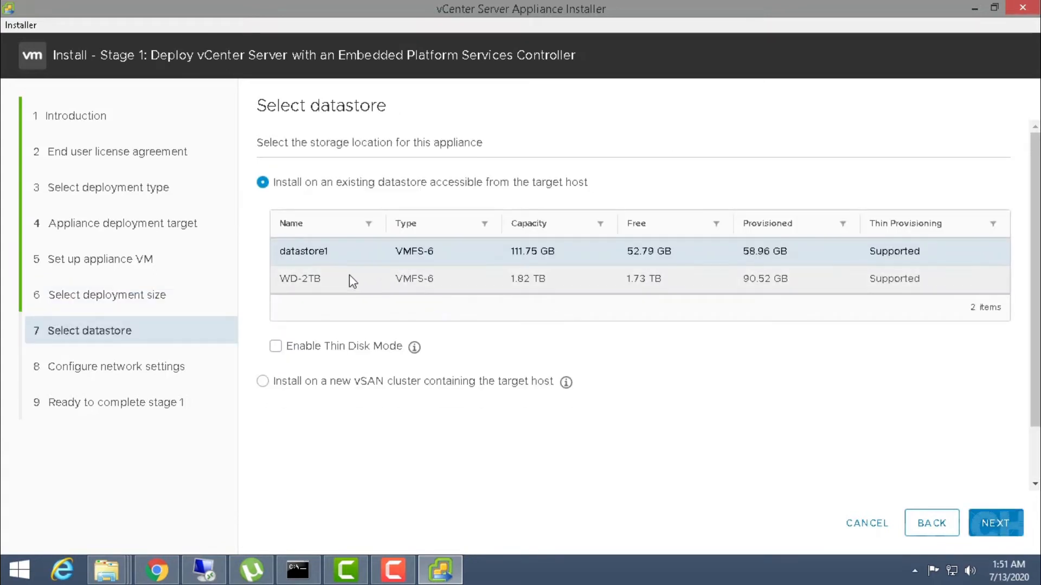
left_click(156, 569)
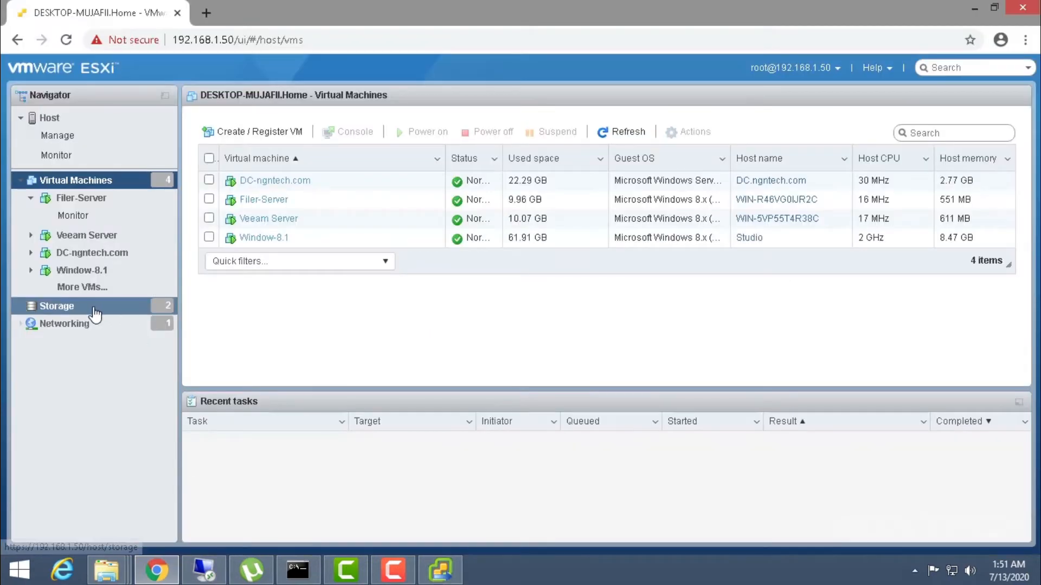
- Confirm WD-2TB has 1.73 TB free under Storage, then select WD-2TB in the installer
left_click(95, 313)
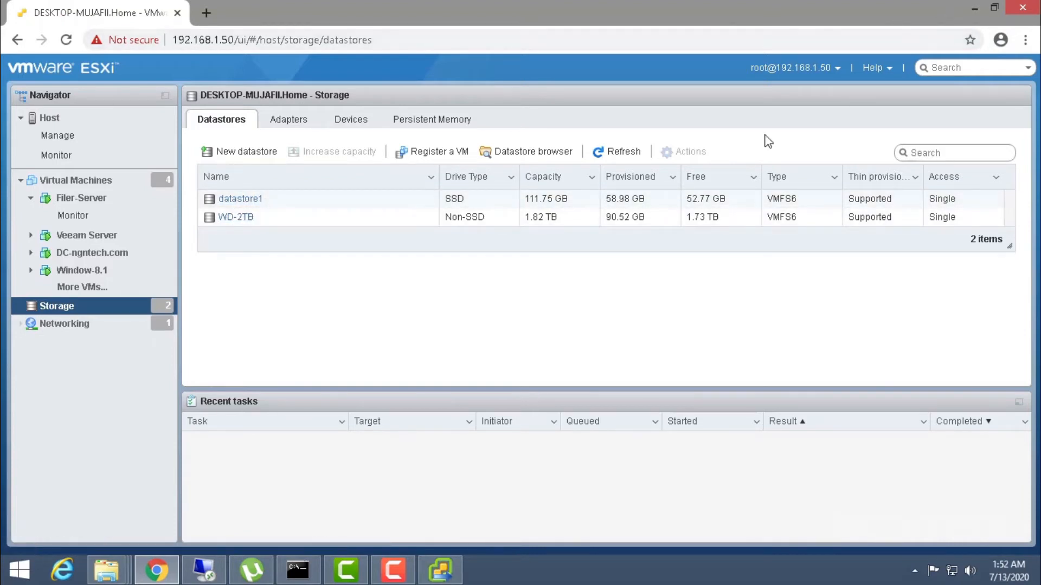
left_click_drag(754, 220, 687, 220)
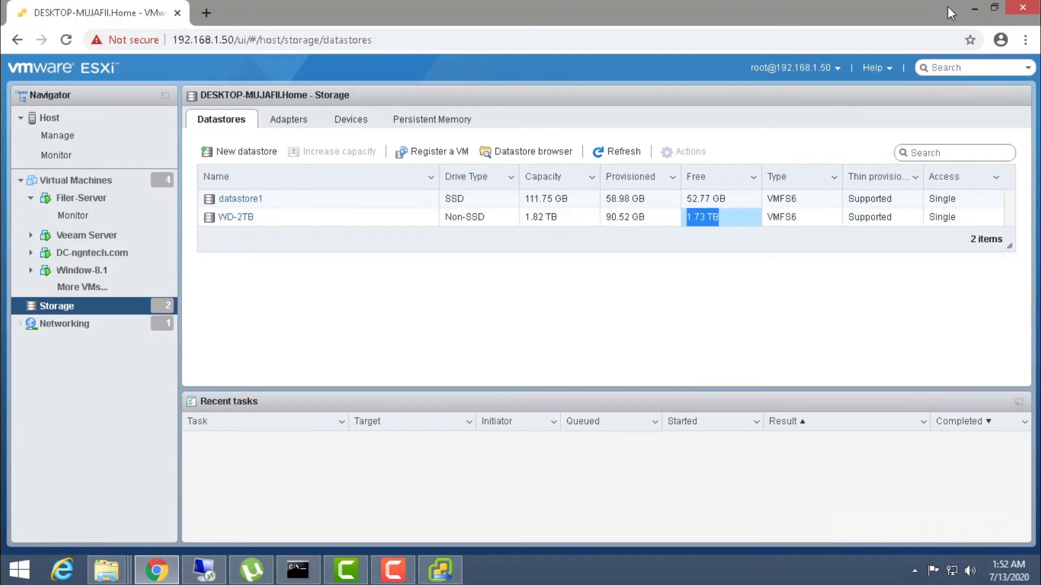
left_click(971, 9)
left_click(423, 271)
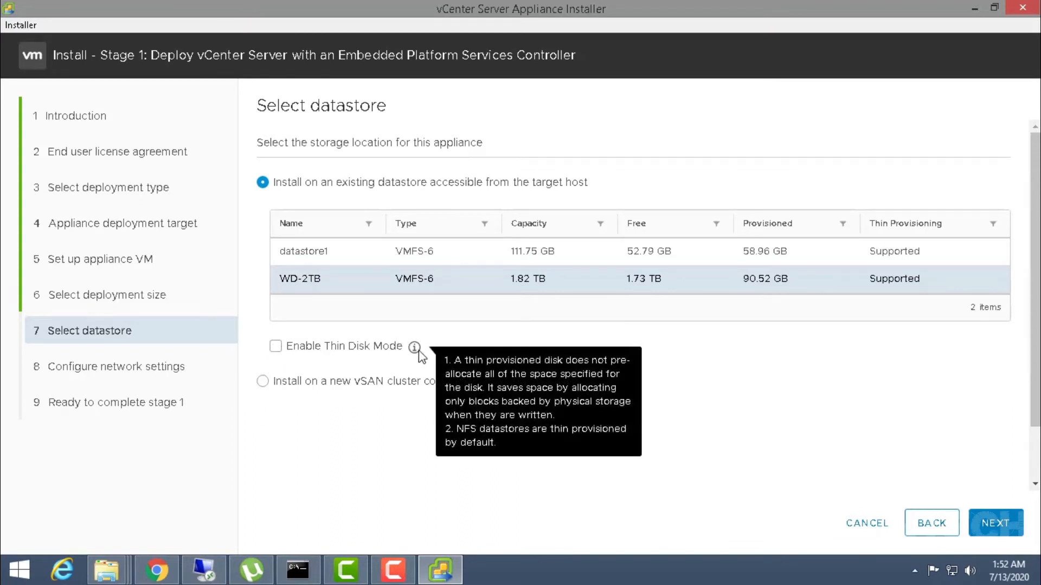
- Turn on Enable Thin Disk Mode for WD-2TB and proceed to Configure network settings
left_click(276, 349)
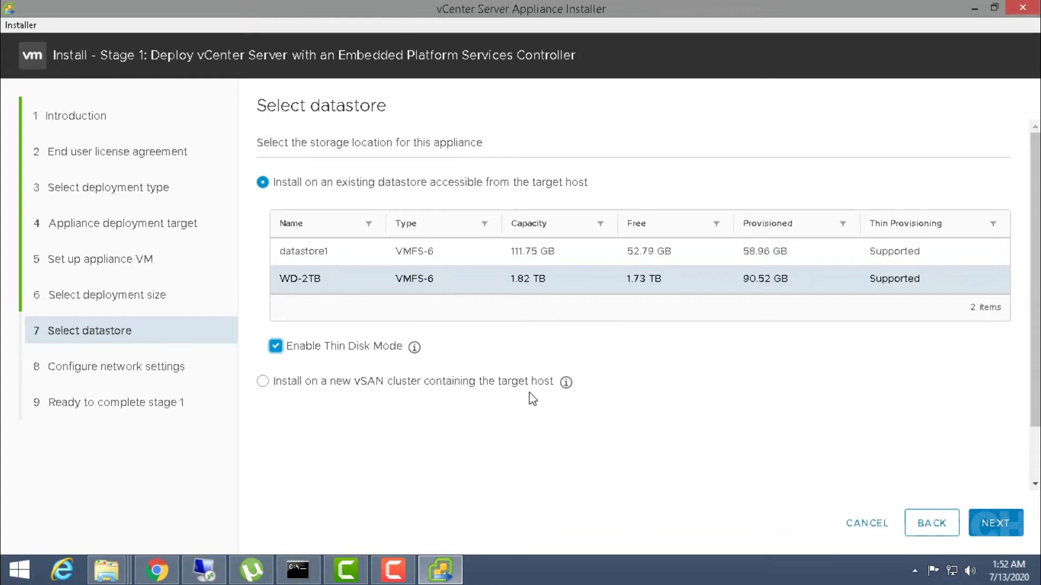
mouse_move(561, 386)
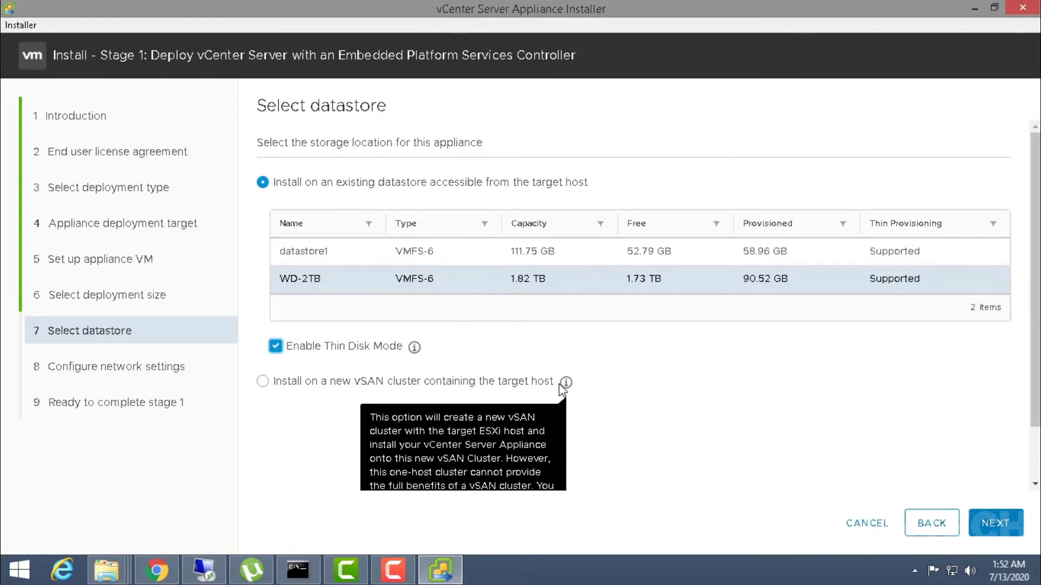
scroll(558, 384, "down", 1)
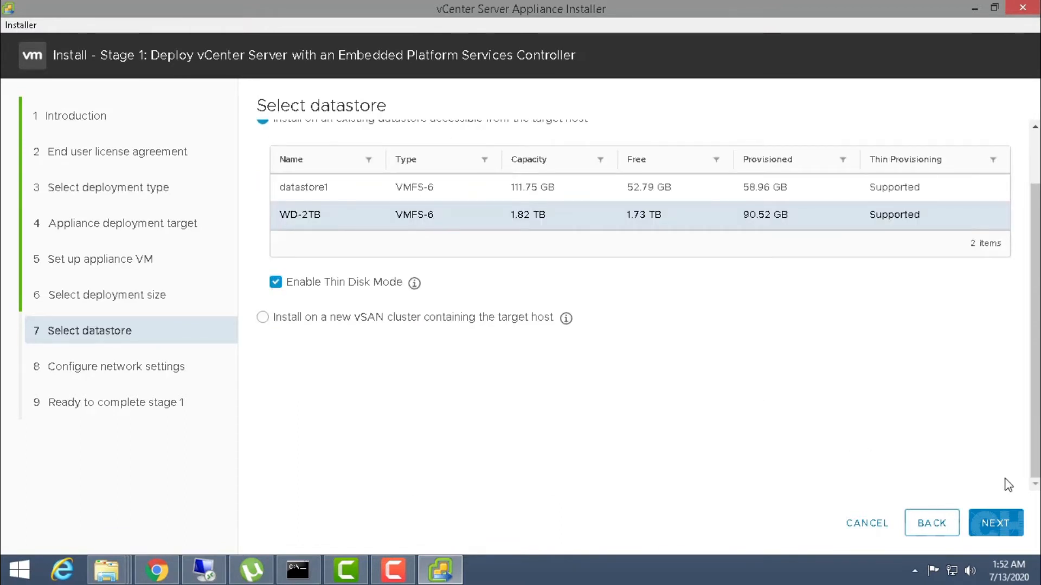
left_click(1015, 524)
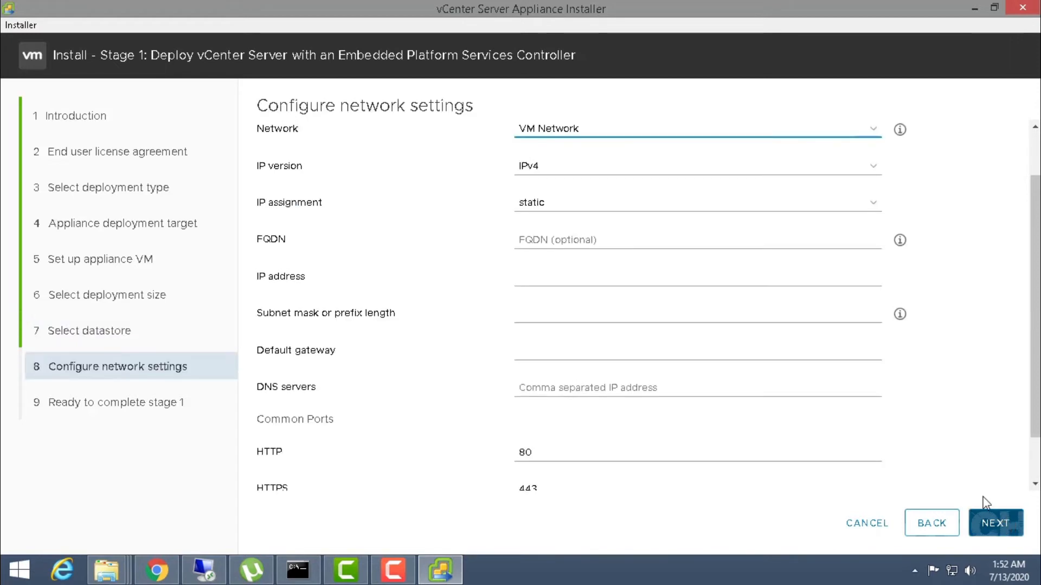
left_click(561, 140)
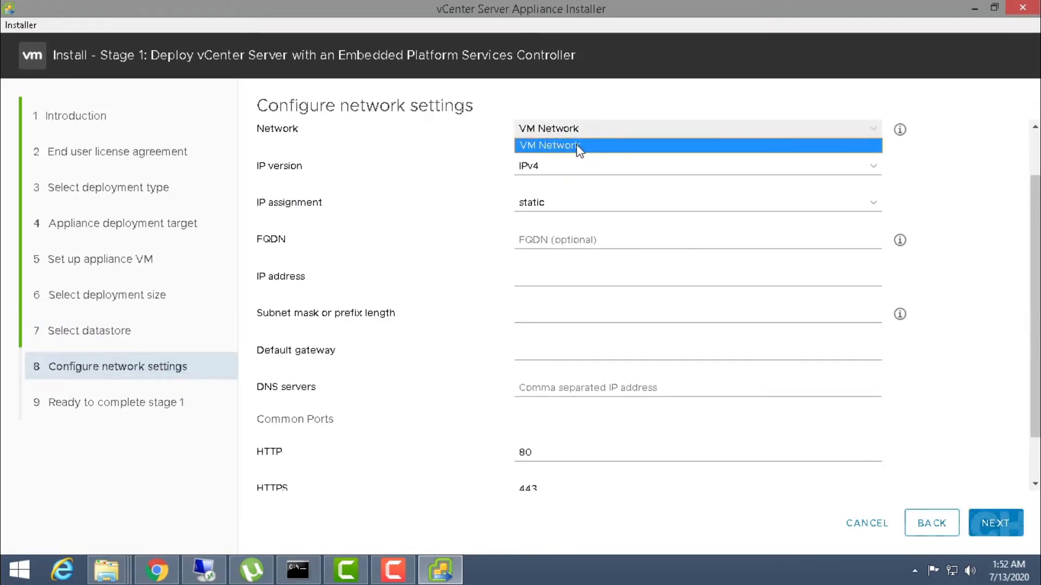
left_click(567, 234)
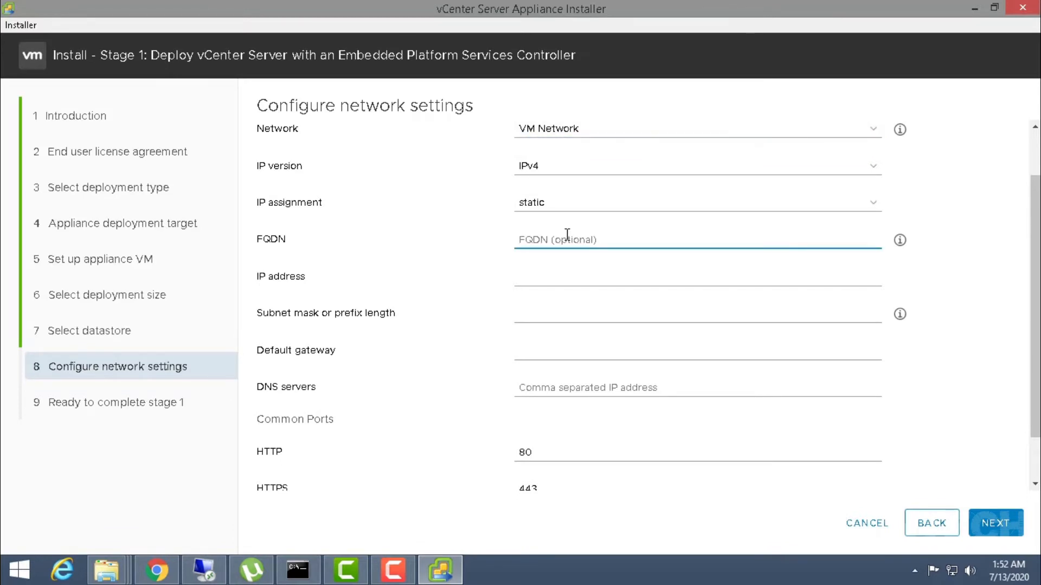
mouse_move(902, 244)
left_click(284, 573)
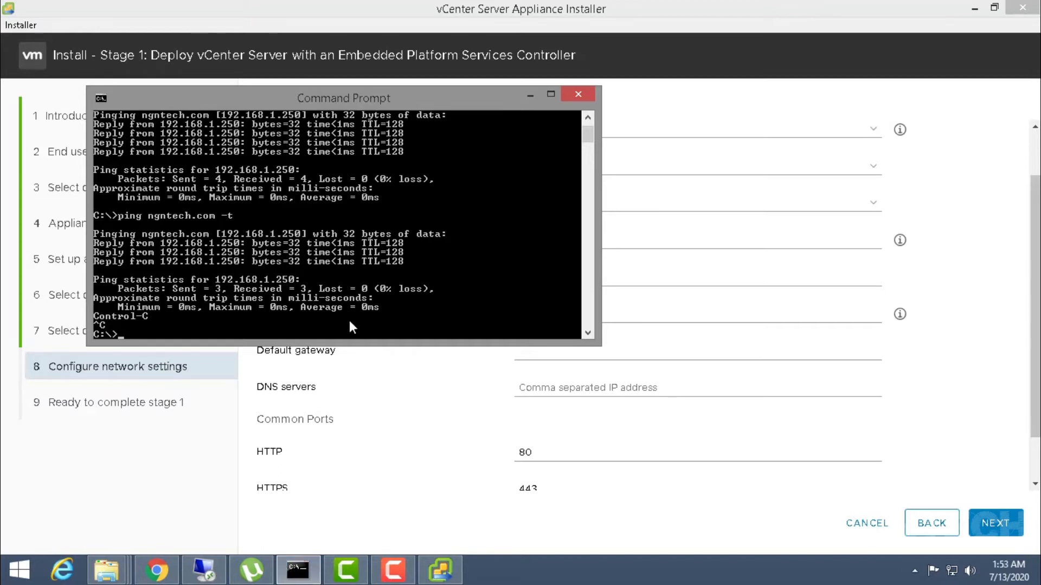
- Clear the console, ping ngntech.com to confirm replies from 192.168.1.250, then minimize Command Prompt
type("cls")
key("Return")
type("ping")
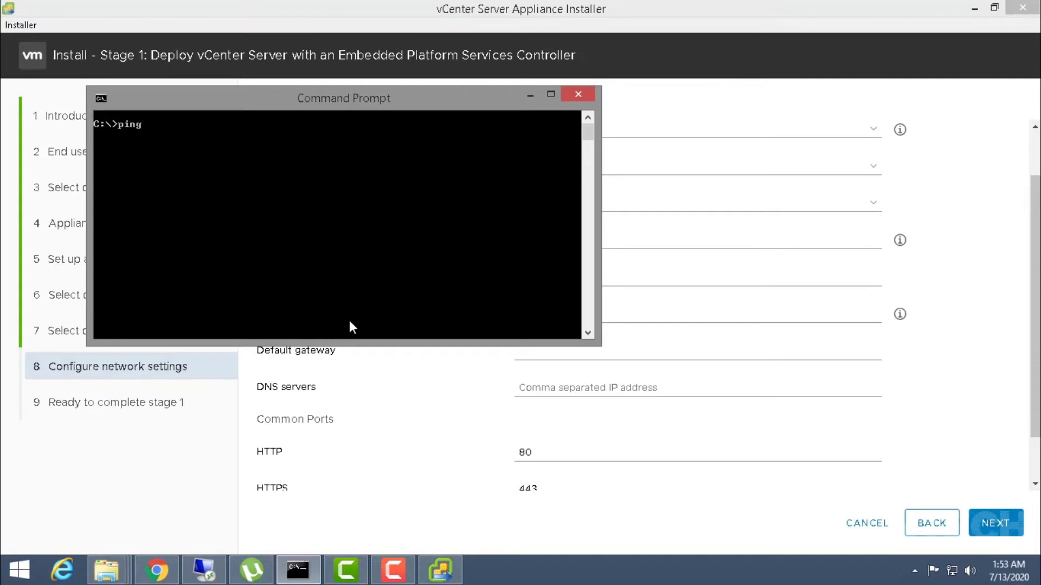
type(" ngntech.com")
key("Return")
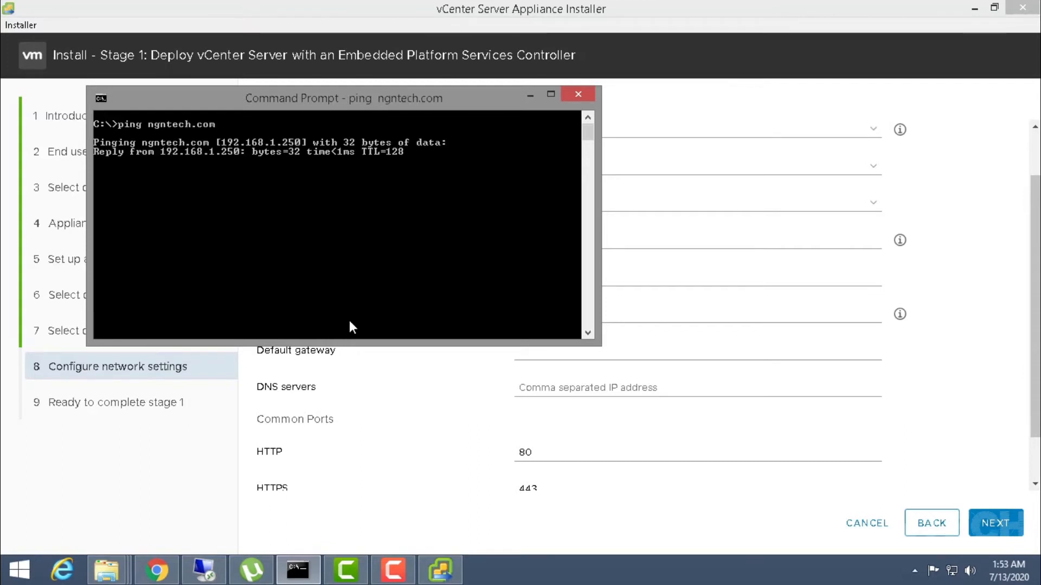
key("ctrl+c")
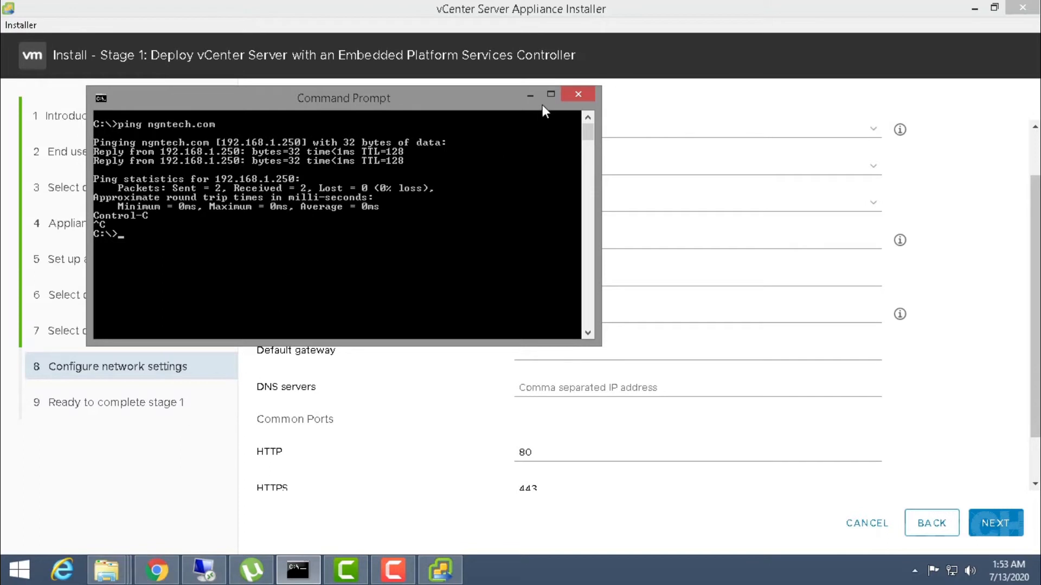
left_click(530, 95)
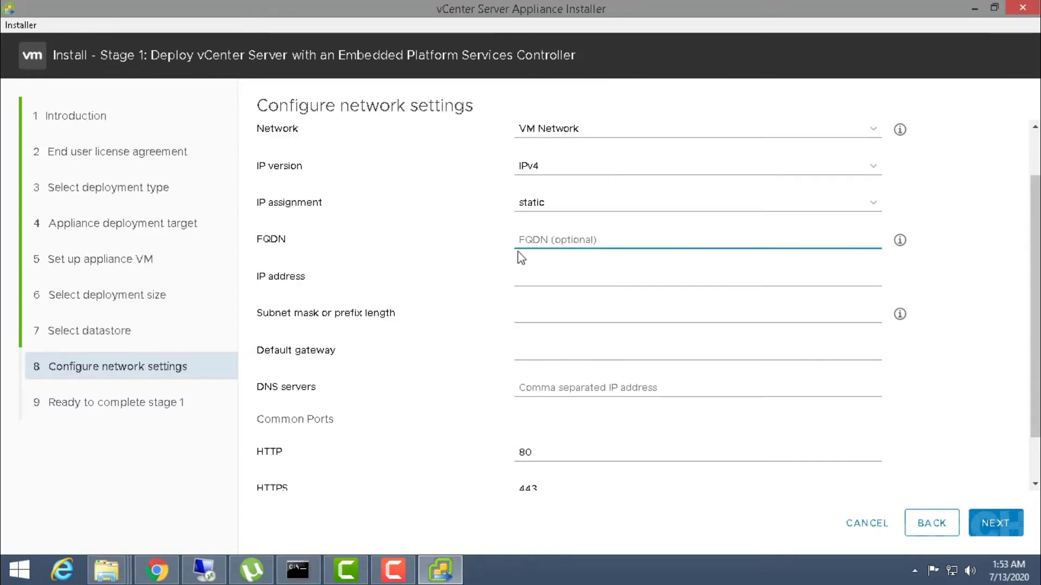
- On the remote server, open the ngntech.com forward lookup zone's records in DNS Manager
left_click(211, 570)
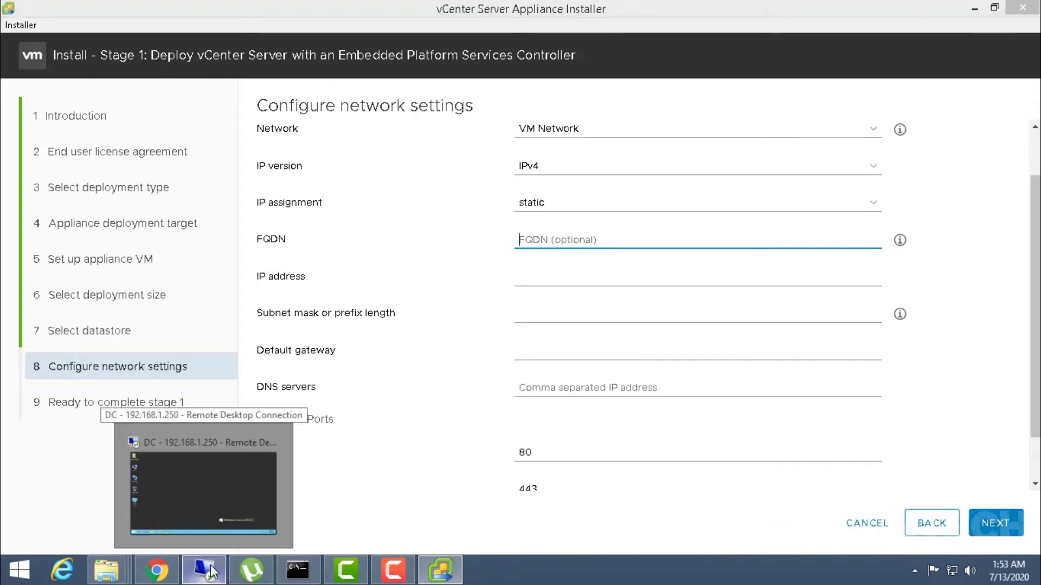
right_click(453, 297)
left_click(480, 340)
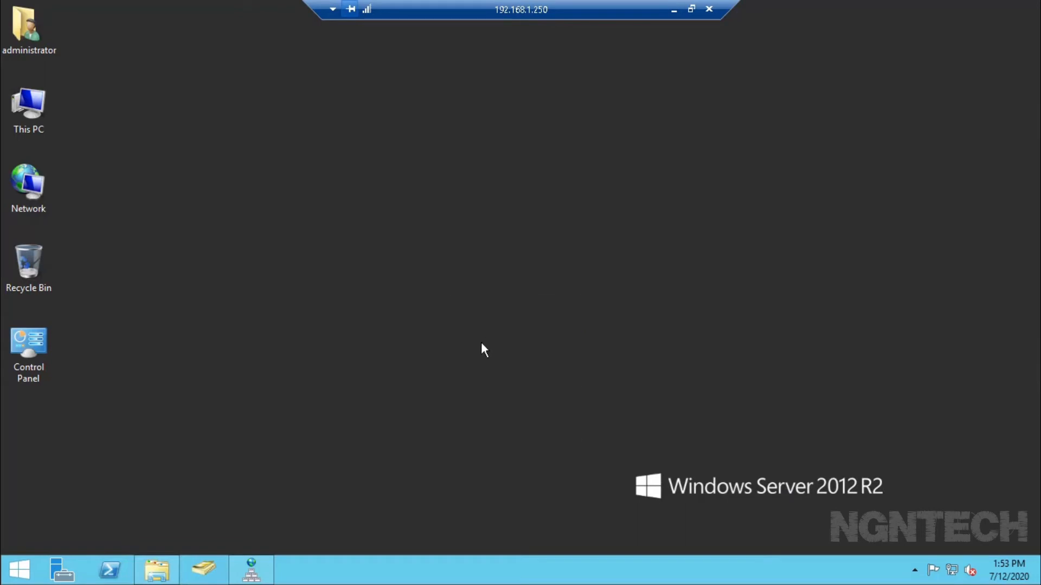
left_click(213, 575)
left_click(85, 167)
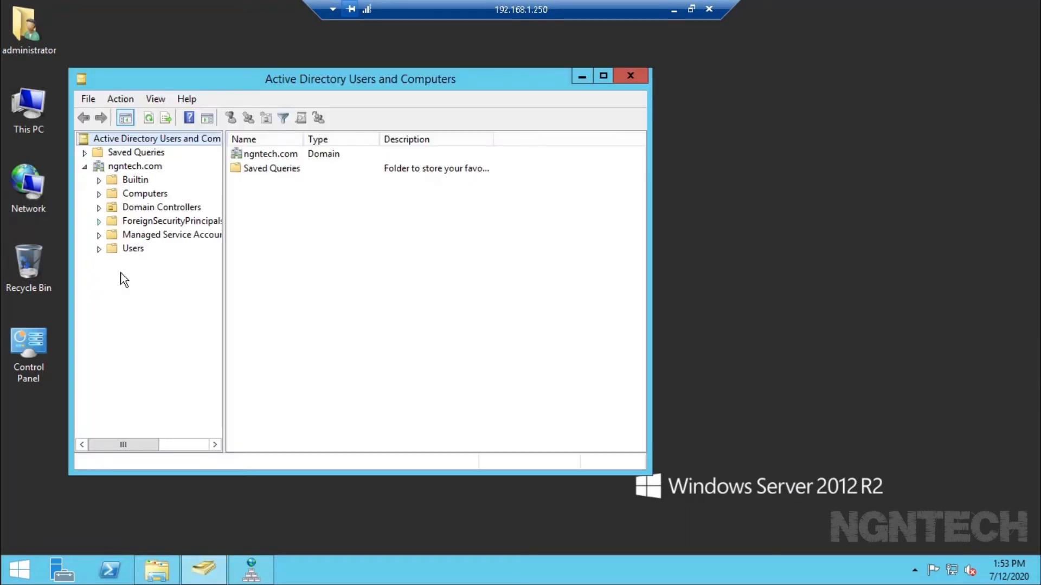
left_click(251, 570)
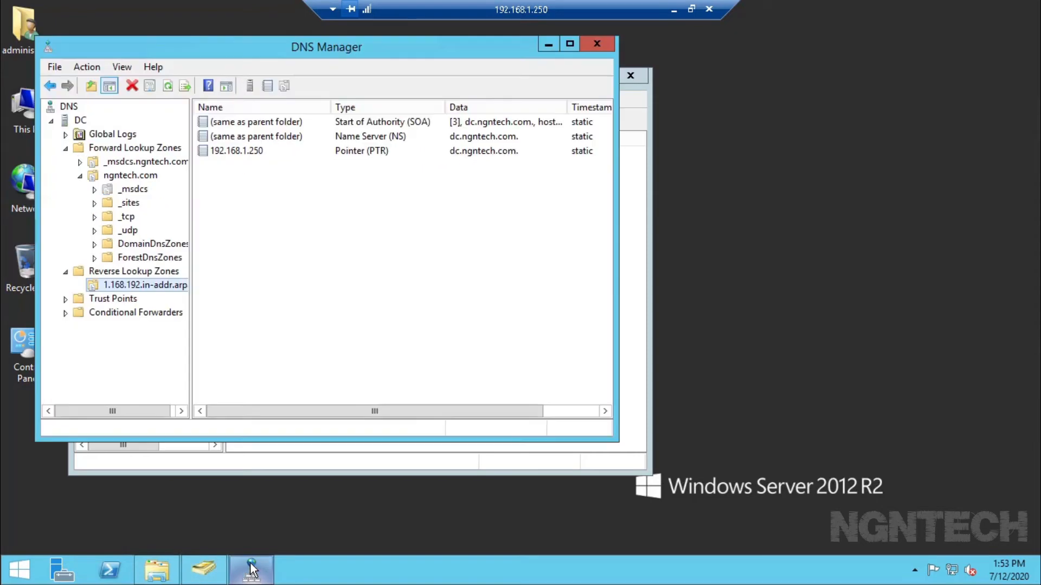
left_click(131, 177)
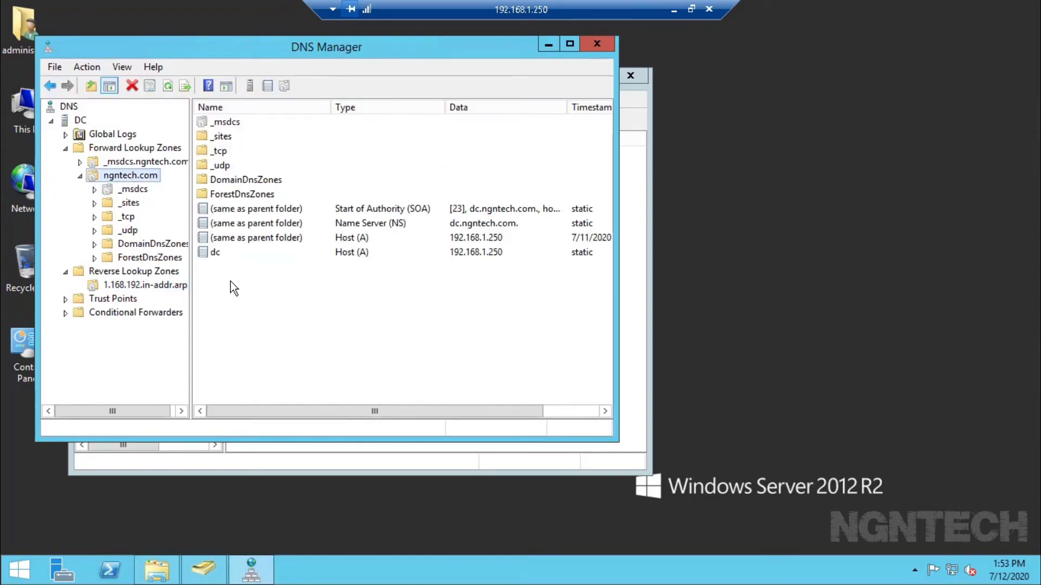
- Fill a new host record vcenter-1 at 192.168.1.60 with Create PTR ticked, and copy the IP
right_click(225, 302)
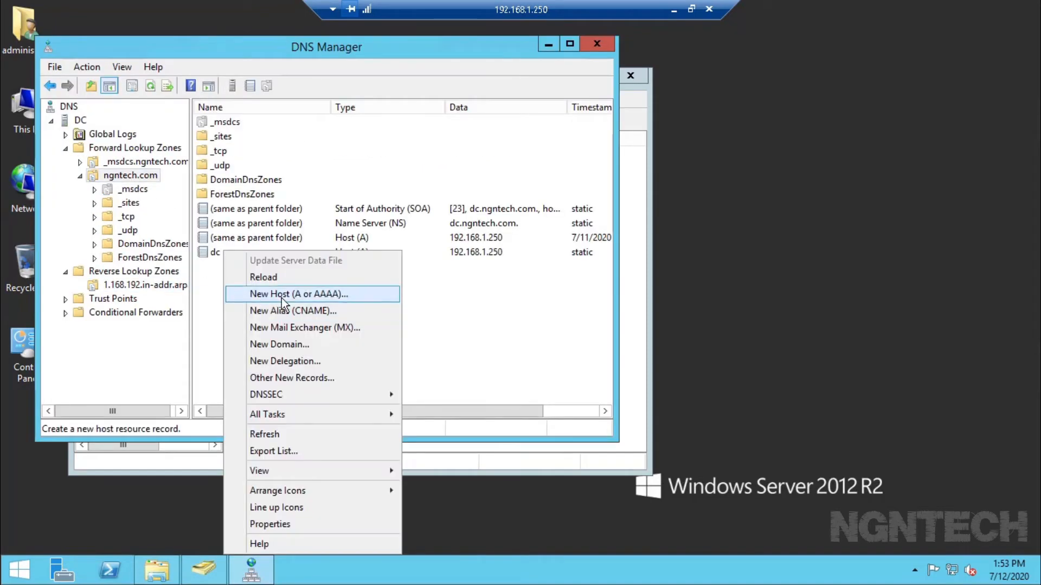
left_click(281, 298)
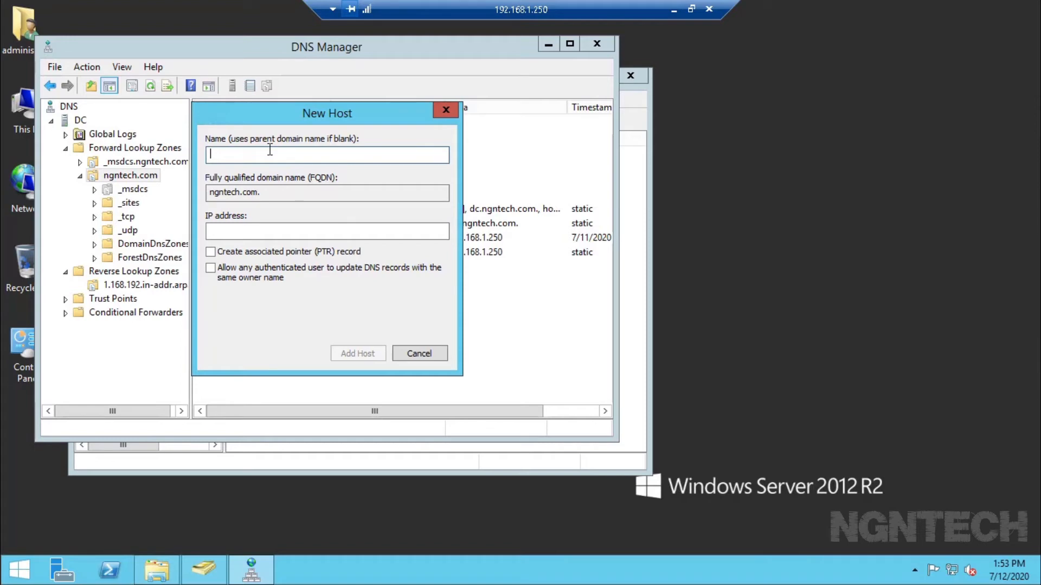
type("vcenter-1")
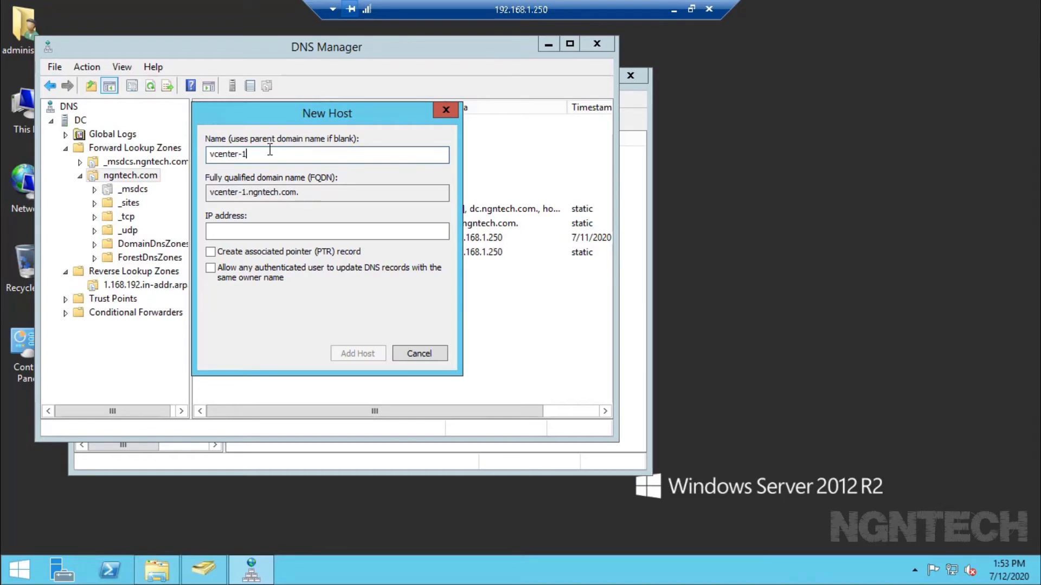
key("Tab")
key("Tab")
type("19")
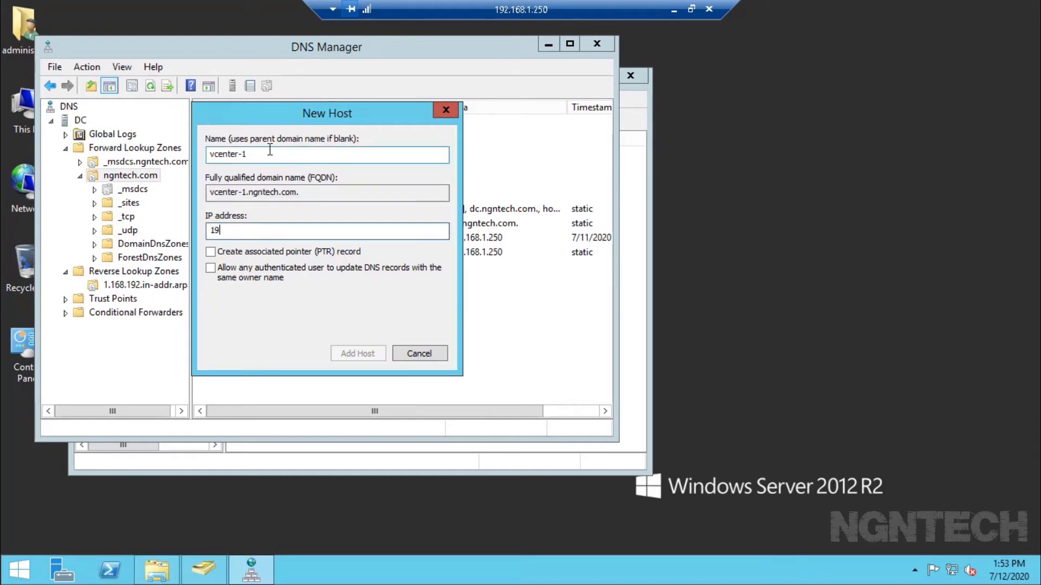
type("2.168.1.60")
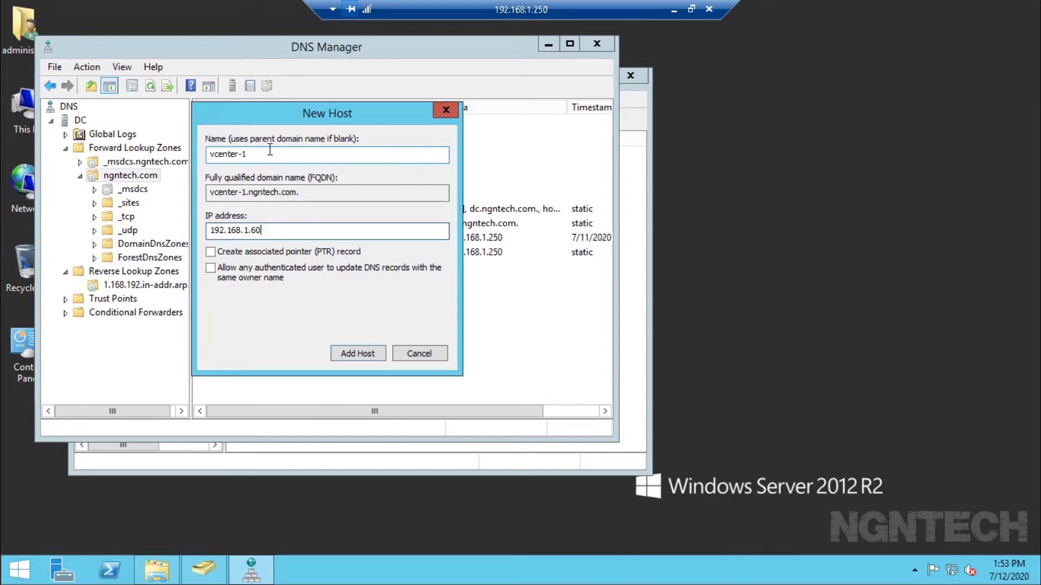
left_click(259, 253)
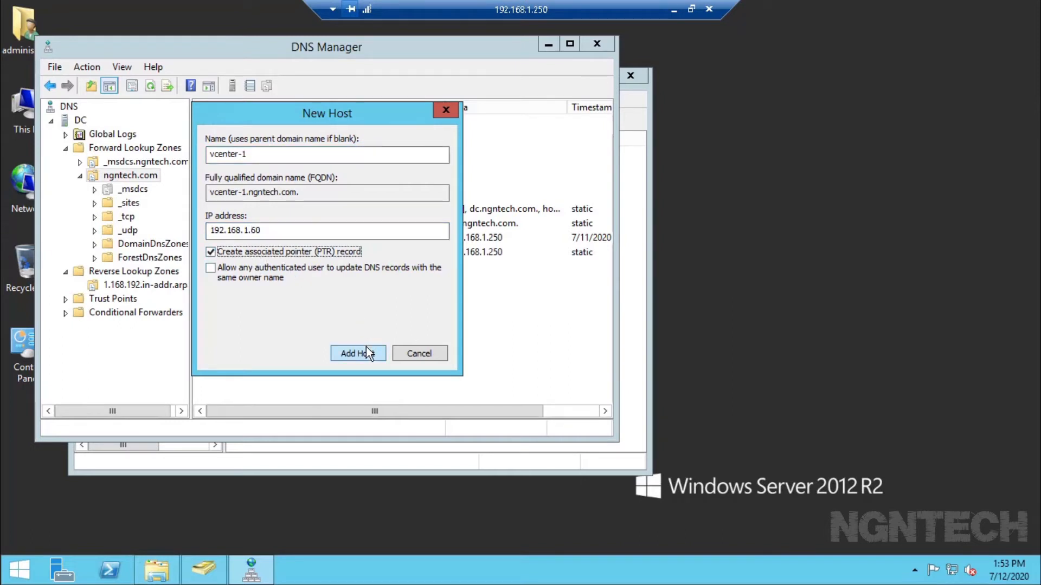
left_click_drag(275, 231, 199, 220)
key("ctrl+c")
- Ping 192.168.1.60 from the server's Command Prompt, stop it, and return to the local desktop
left_click(3, 570)
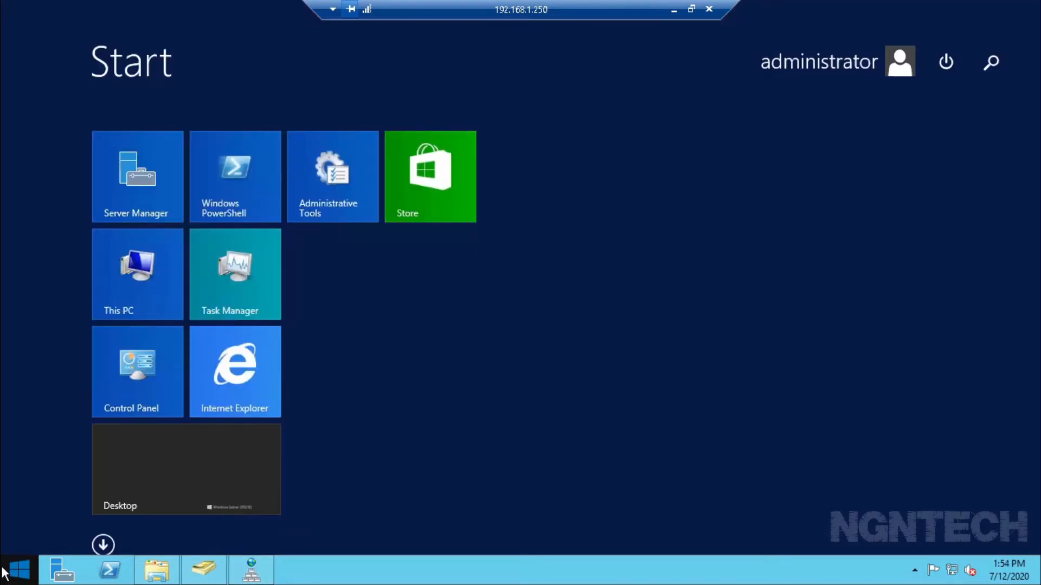
type("cmd")
key("Return")
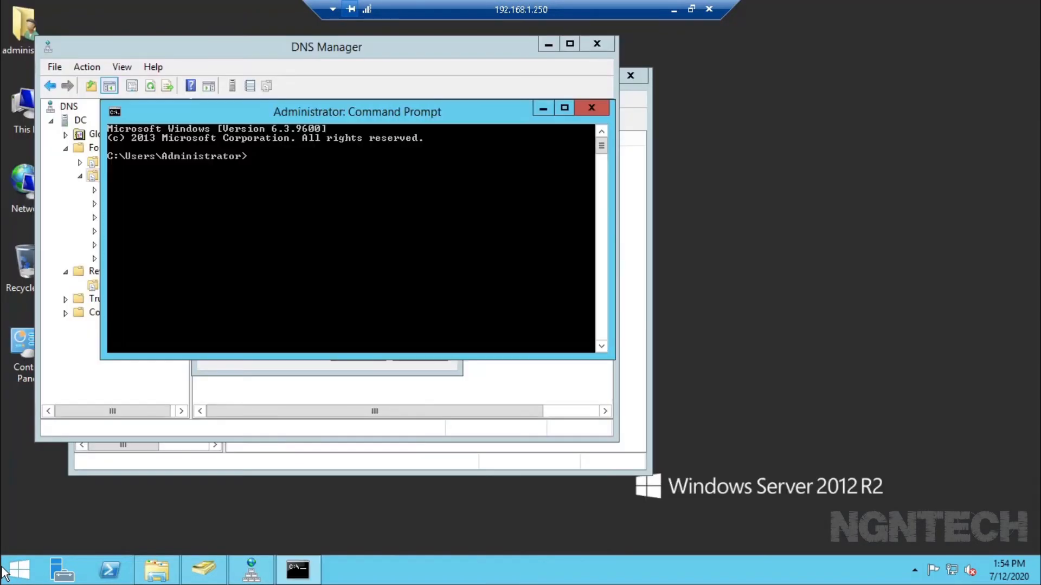
type("ping")
right_click(311, 270)
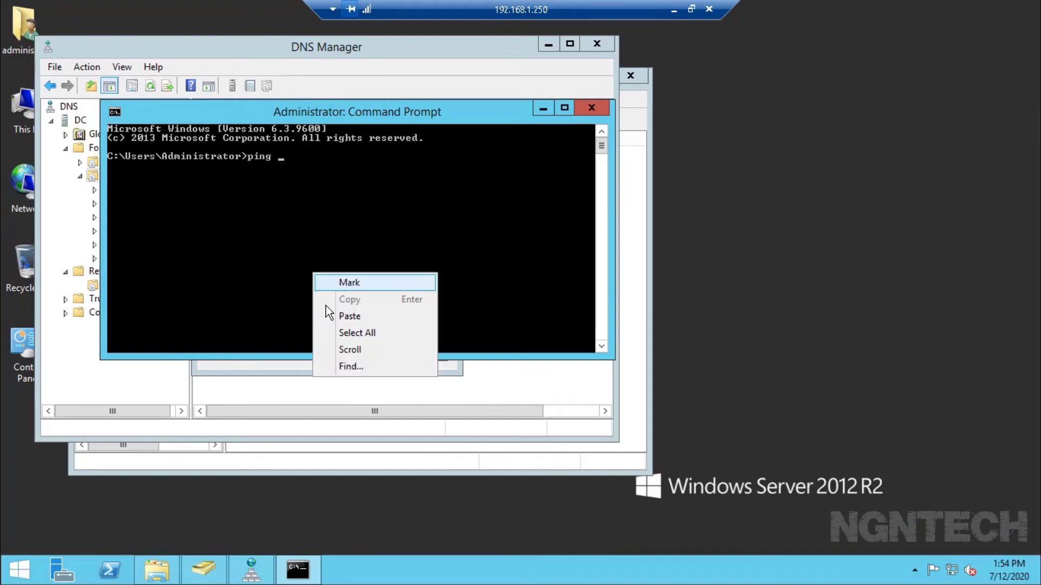
left_click(330, 313)
key("Return")
key("ctrl+c")
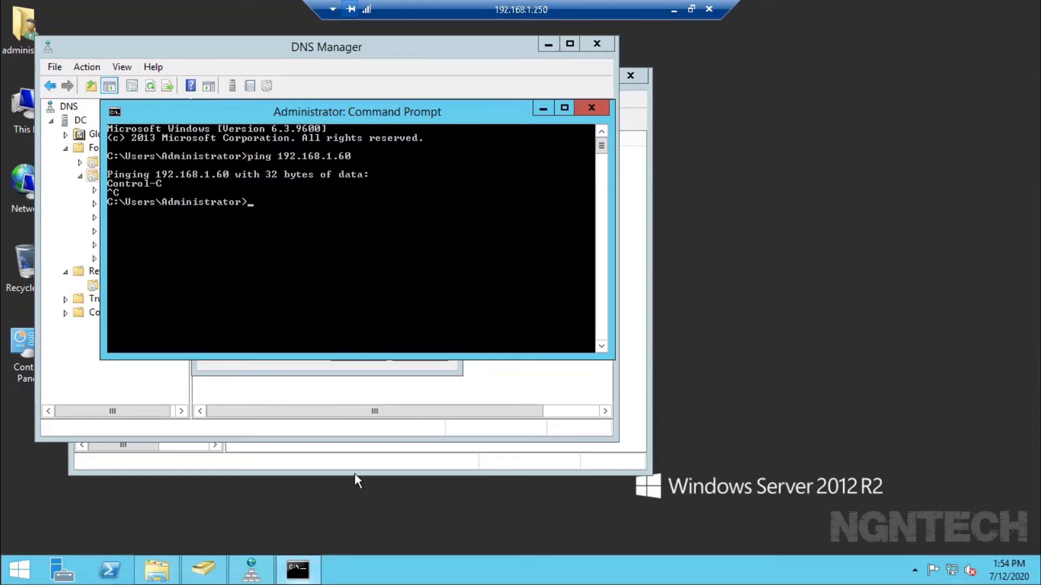
left_click(674, 11)
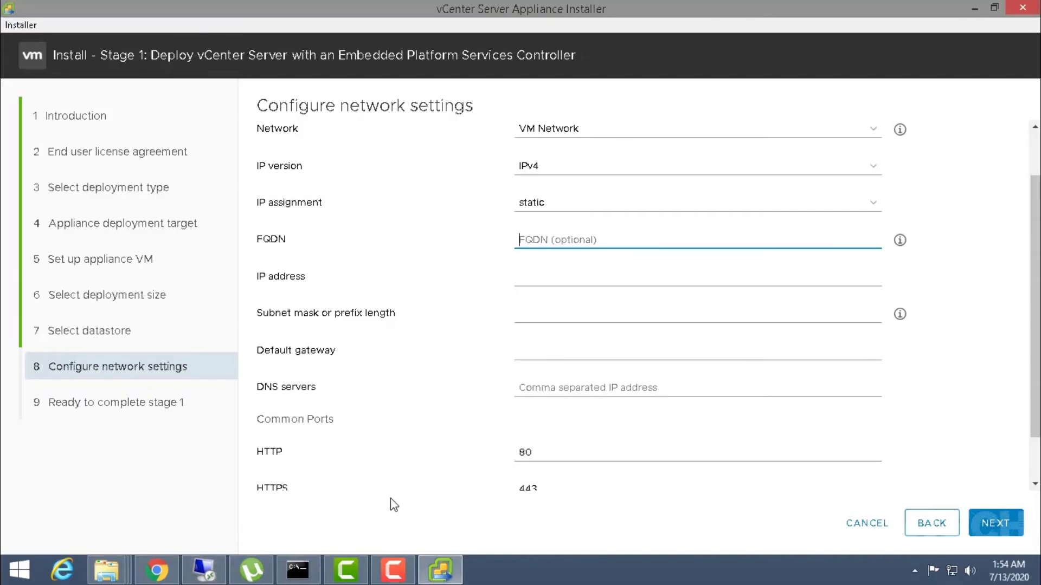
- Ping 192.168.1.60 locally, then run 'ping 192.168.1.60 -t' continuously, and hide the console
left_click(298, 571)
type("ping")
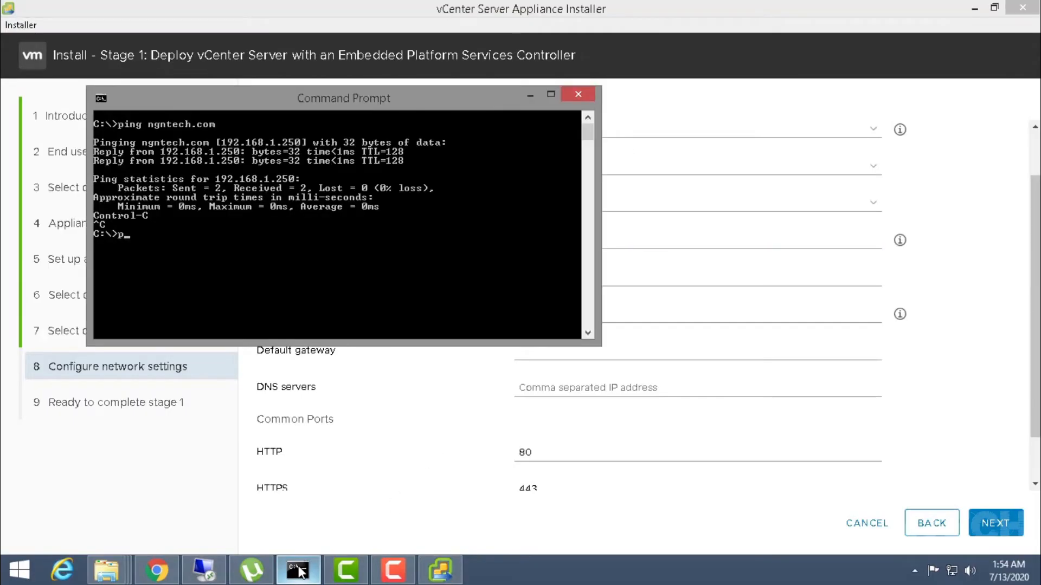
right_click(207, 308)
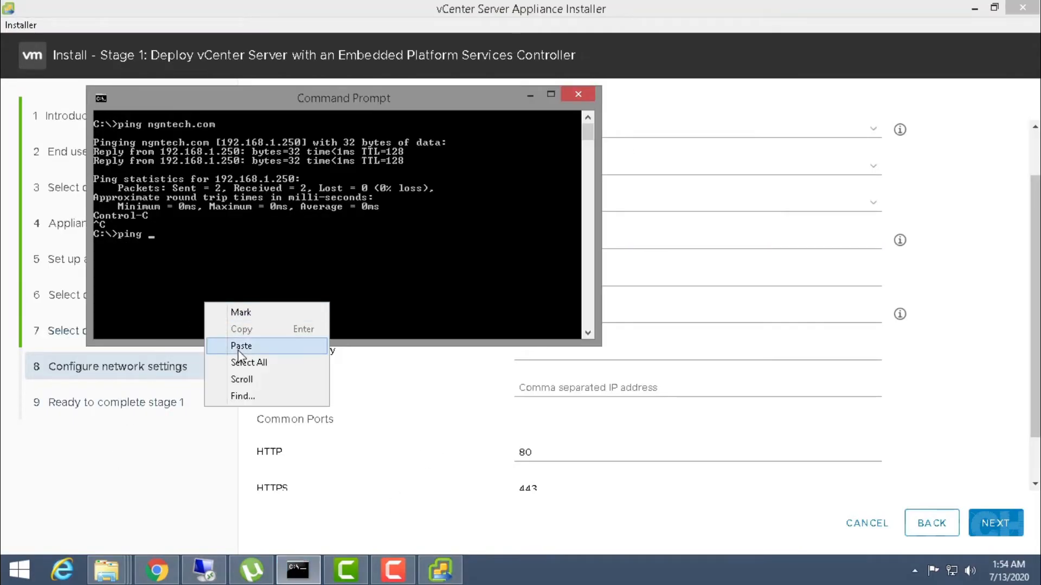
left_click(241, 341)
key("Return")
key("ctrl+c")
key("Up")
type("-t")
key("Return")
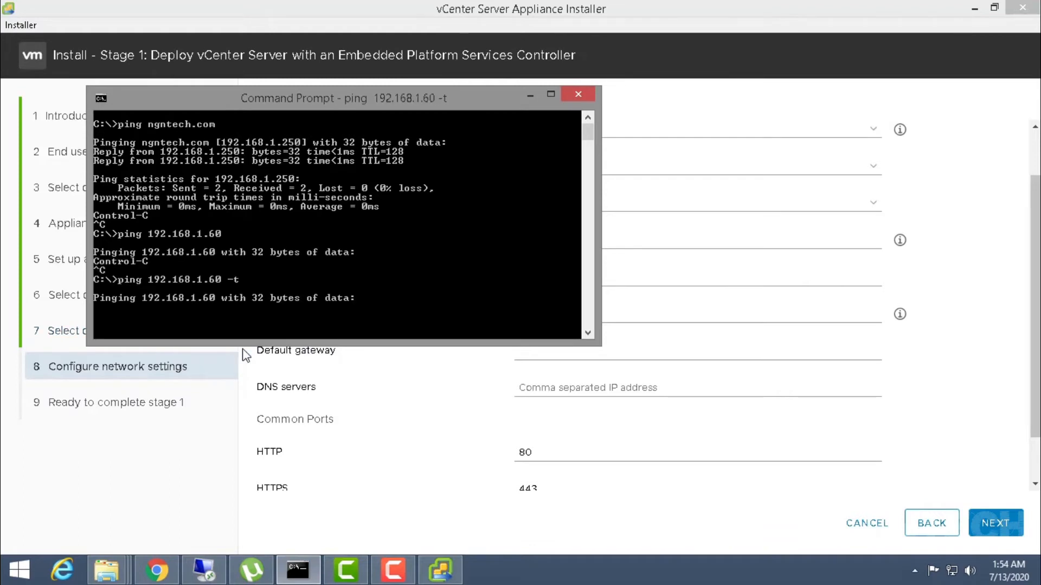
left_click_drag(354, 96, 646, 214)
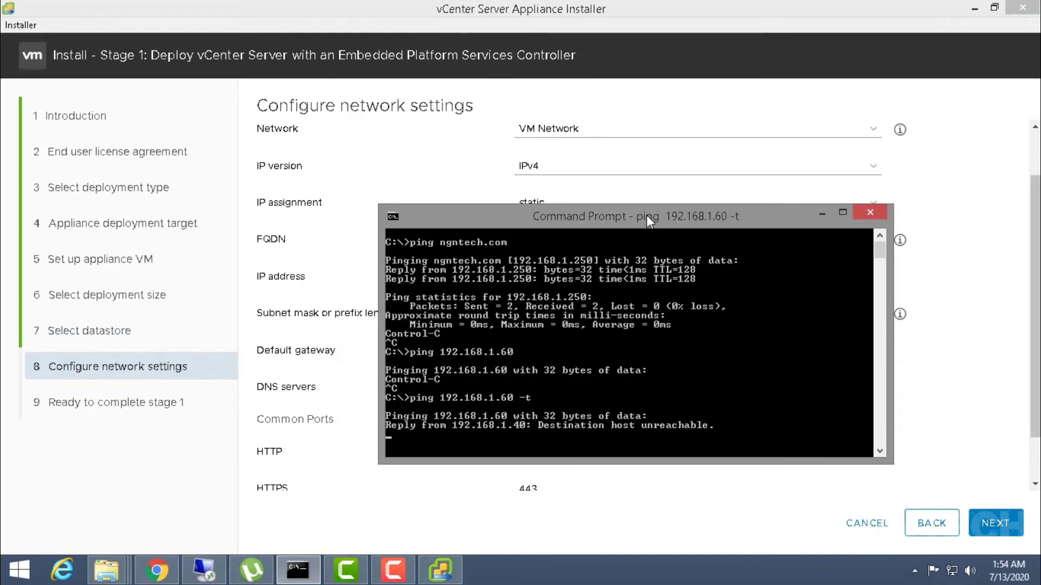
left_click(821, 214)
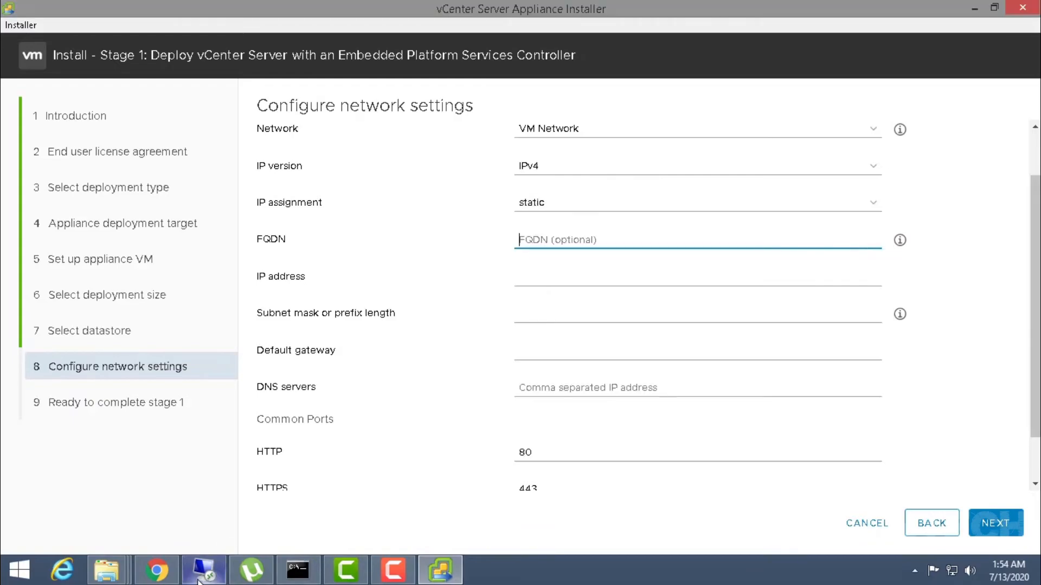
- Add host vcenter-1 (192.168.1.60) to ngntech.com, then show the 1.168.192.in-addr.arpa reverse zone
left_click(204, 569)
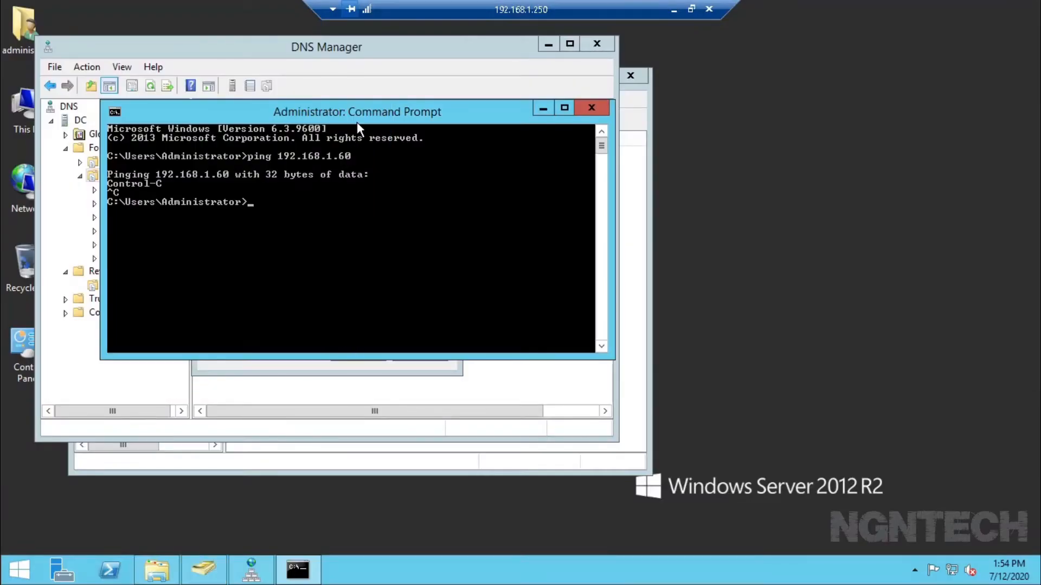
left_click_drag(357, 122, 679, 178)
left_click(309, 334)
left_click(366, 352)
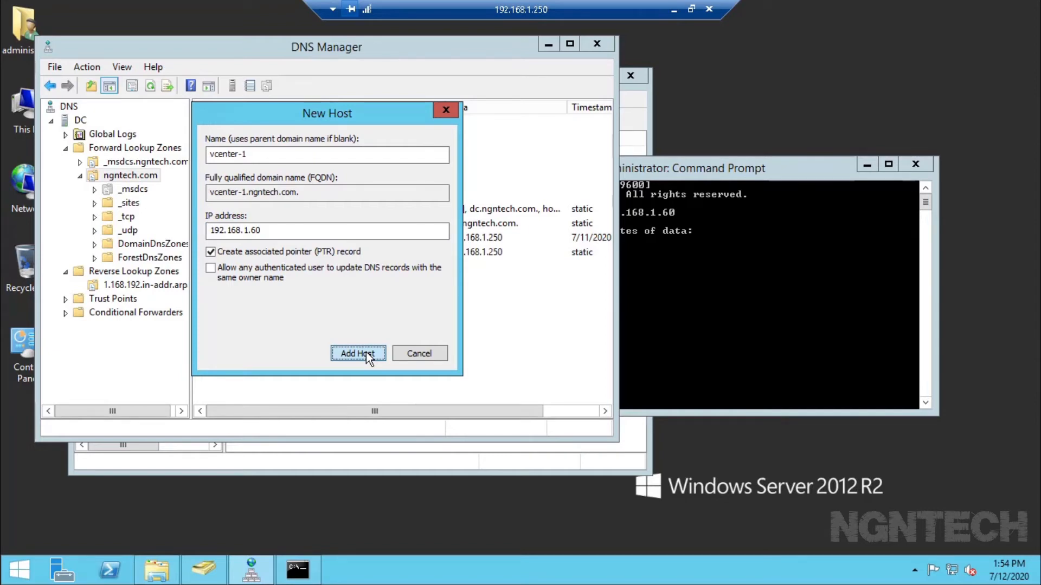
left_click(366, 353)
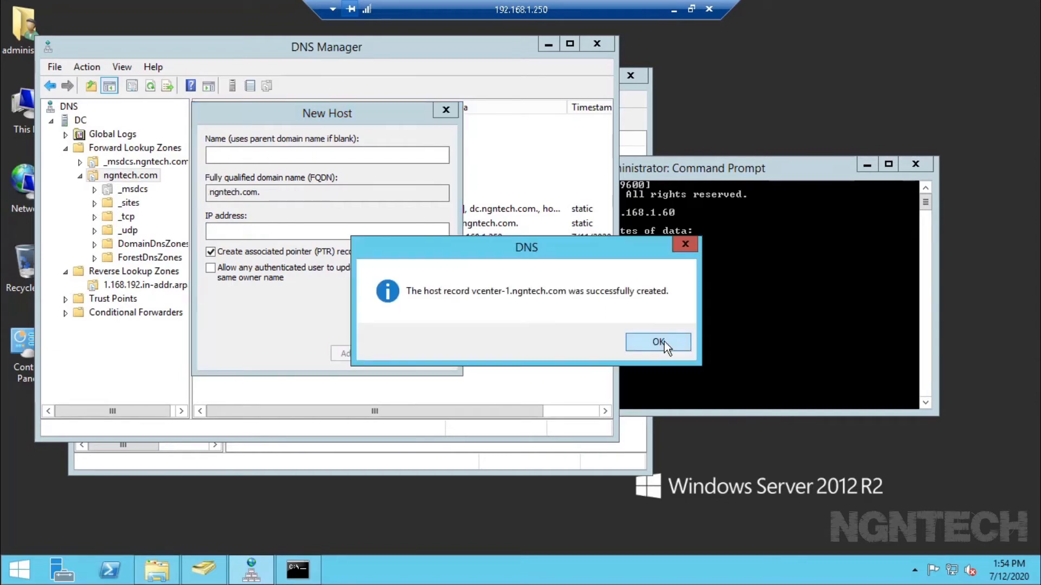
left_click(665, 342)
left_click(424, 354)
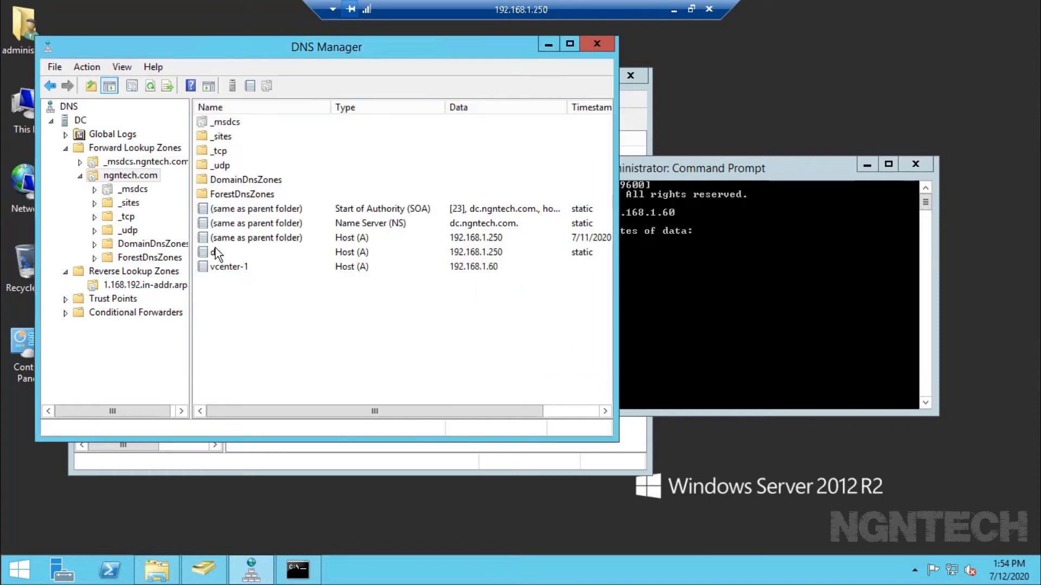
left_click(133, 272)
left_click(131, 281)
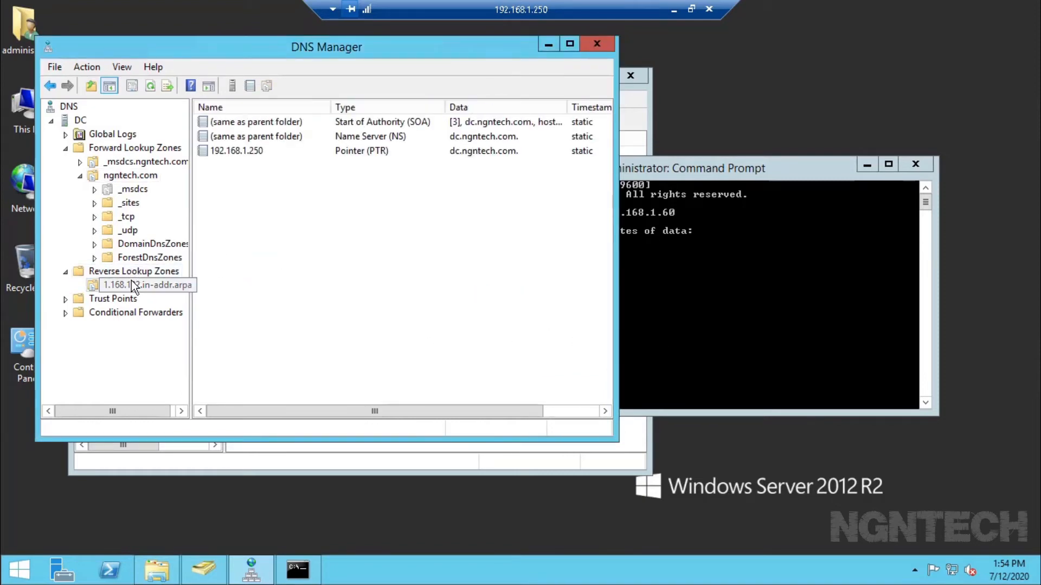
- Start a new PTR record in the reverse zone and browse to the vcenter-1 host in ngntech.com
right_click(248, 226)
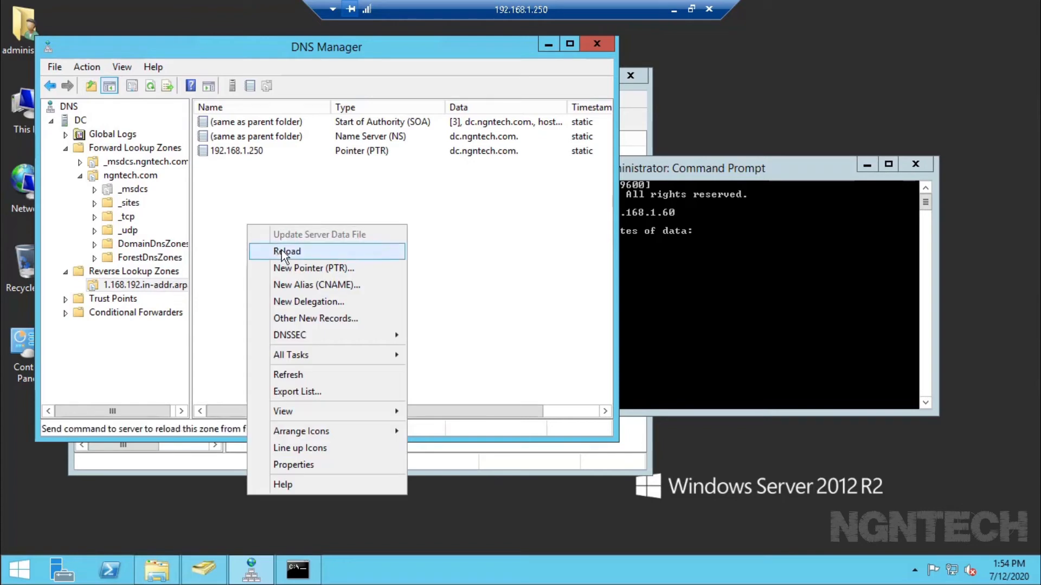
left_click(304, 268)
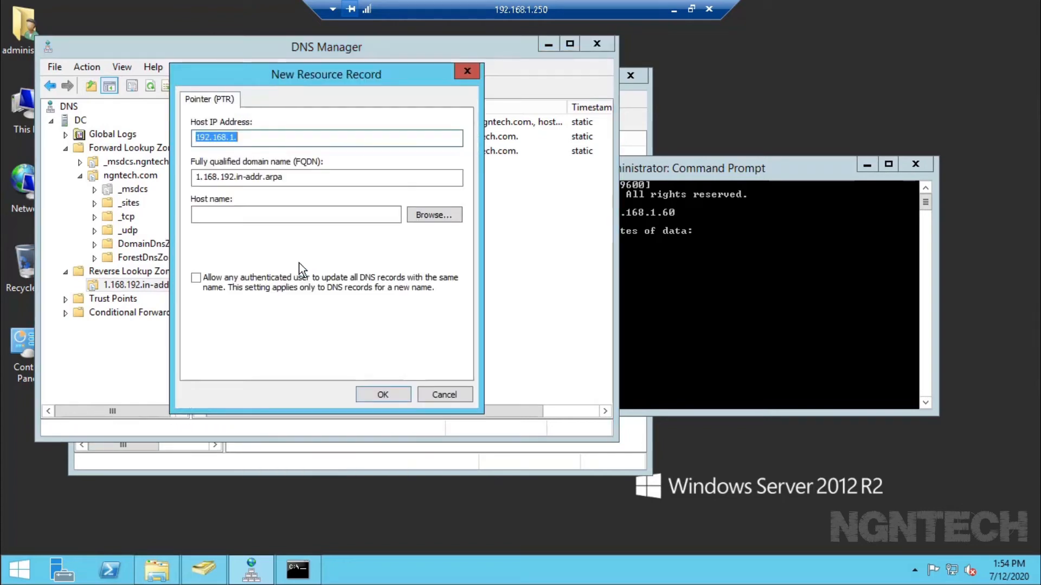
left_click(433, 216)
double_click(215, 194)
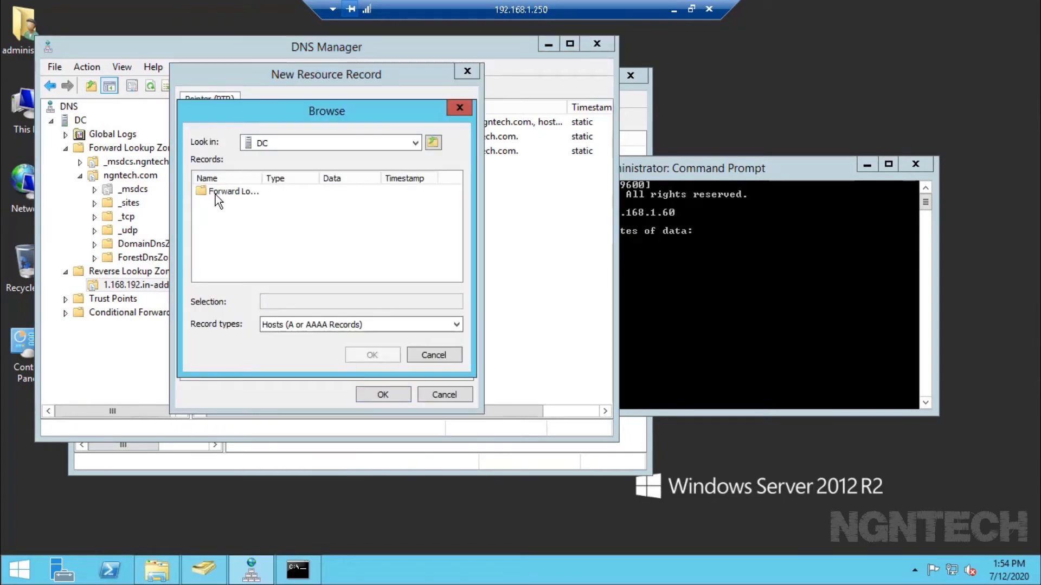
double_click(216, 192)
double_click(230, 205)
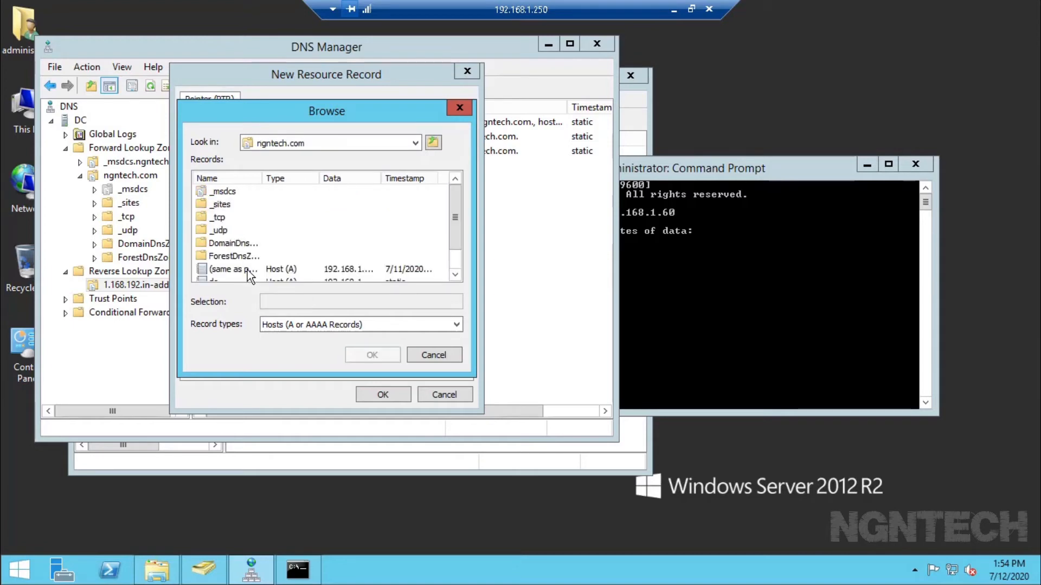
scroll(247, 270, "down", 1)
left_click(239, 269)
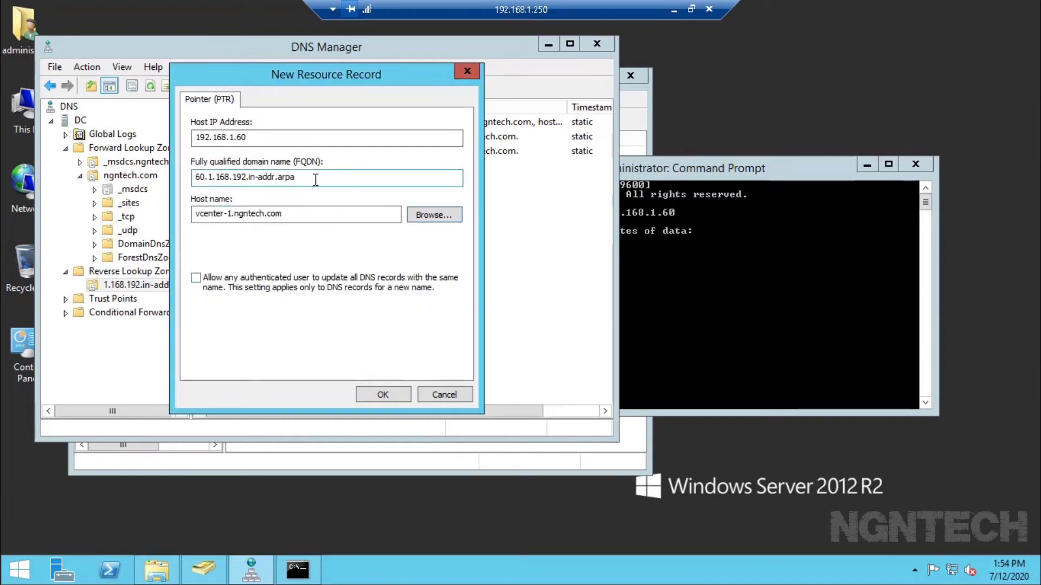
- Copy vcenter-1.ngntech.com, submit the 192.168.1.60 pointer, and dismiss the 'already exists' error
left_click_drag(315, 178, 190, 169)
left_click(284, 213)
key("shift+Home")
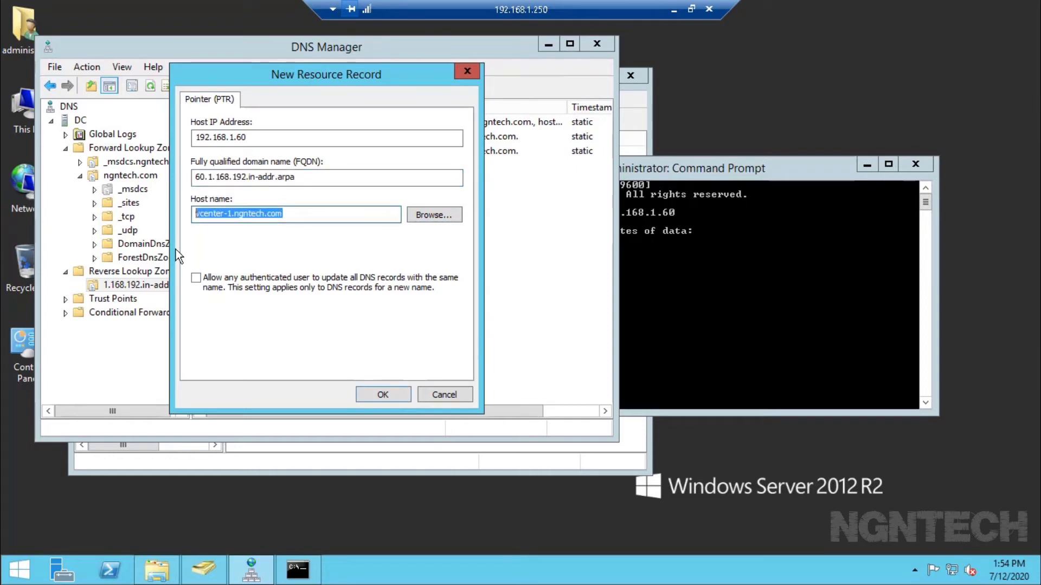
left_click(382, 395)
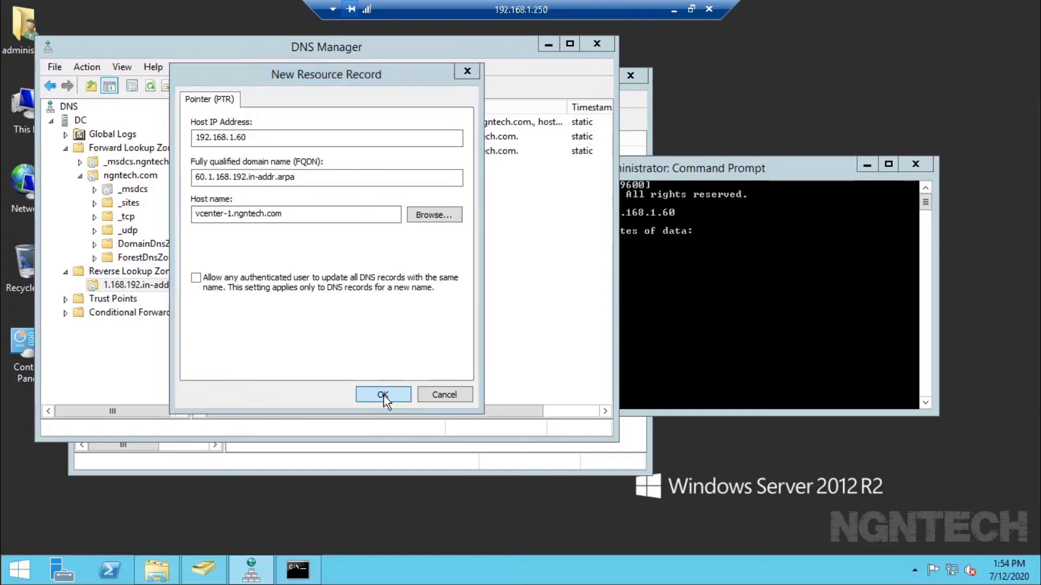
left_click(584, 347)
key("Escape")
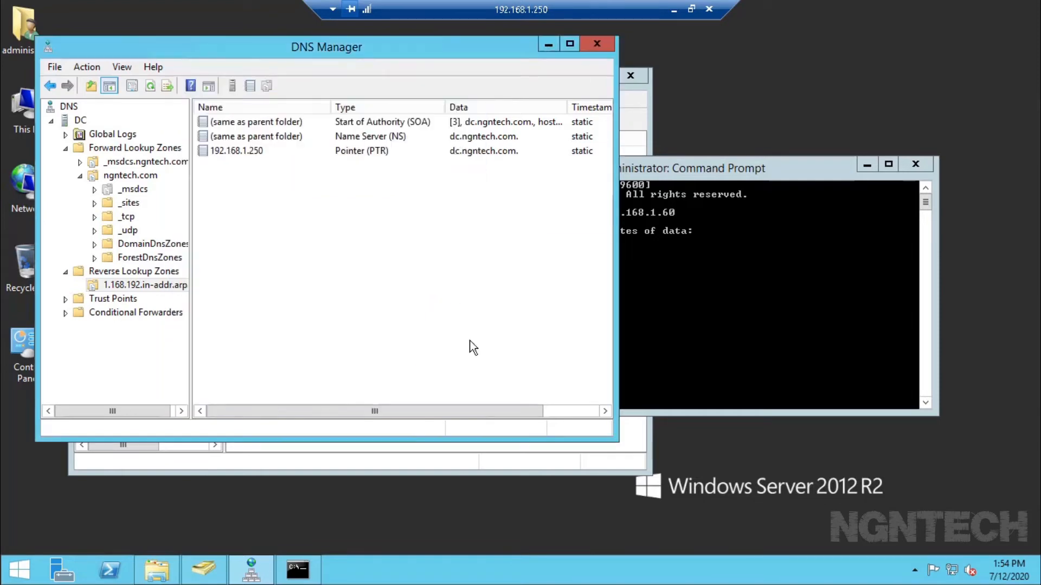
right_click(439, 259)
- Refresh the reverse zone and copy the host name from the 192.168.1.60 pointer record's properties
left_click(486, 408)
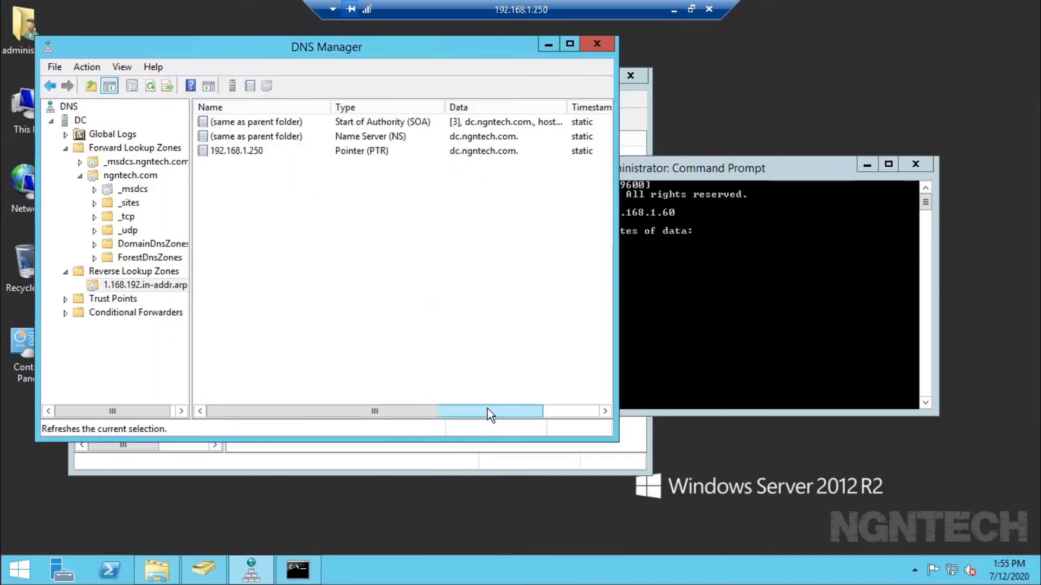
double_click(364, 166)
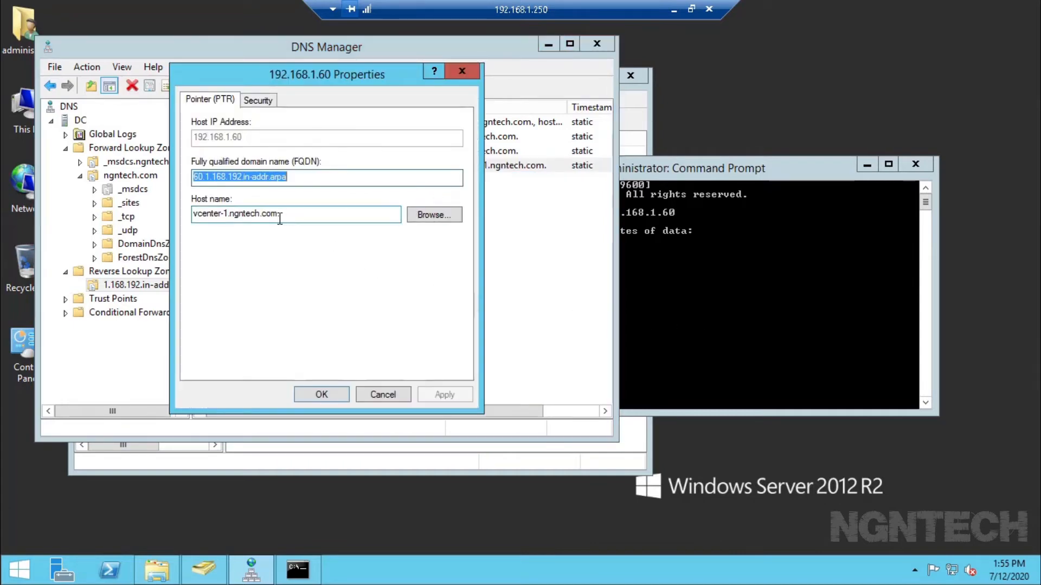
left_click_drag(279, 216, 161, 210)
key("ctrl+c")
- Clear the Command Prompt and change to the root of drive C
left_click(772, 301)
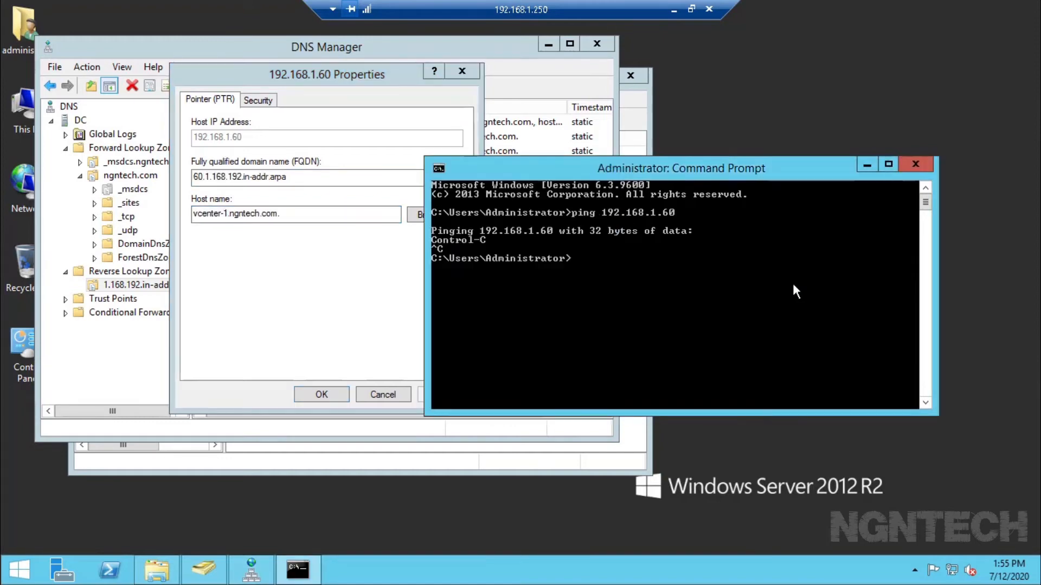
type("cd/c")
key("Return")
type("l")
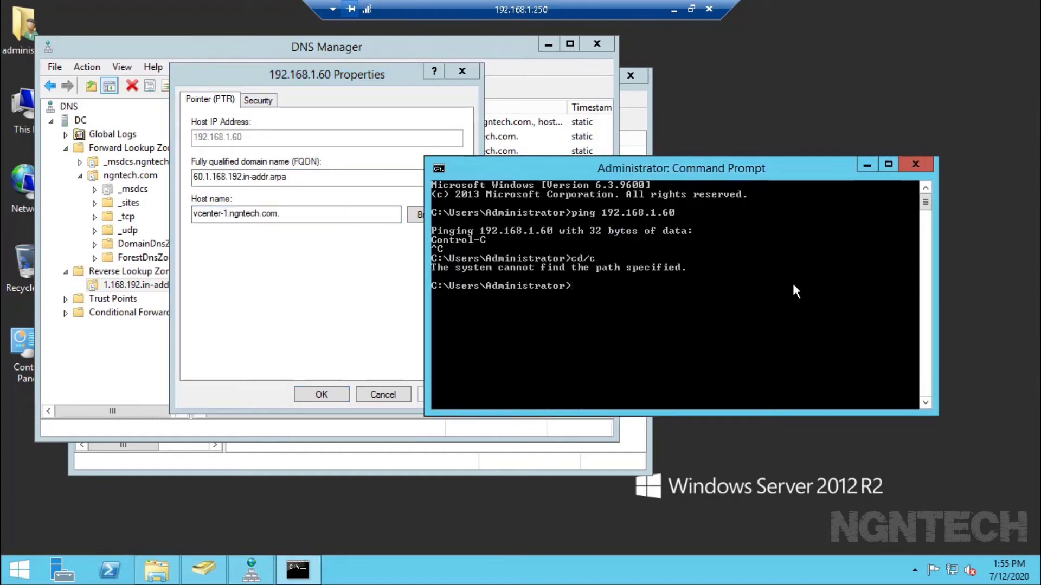
type("cd/cls")
key("Return")
type("c/")
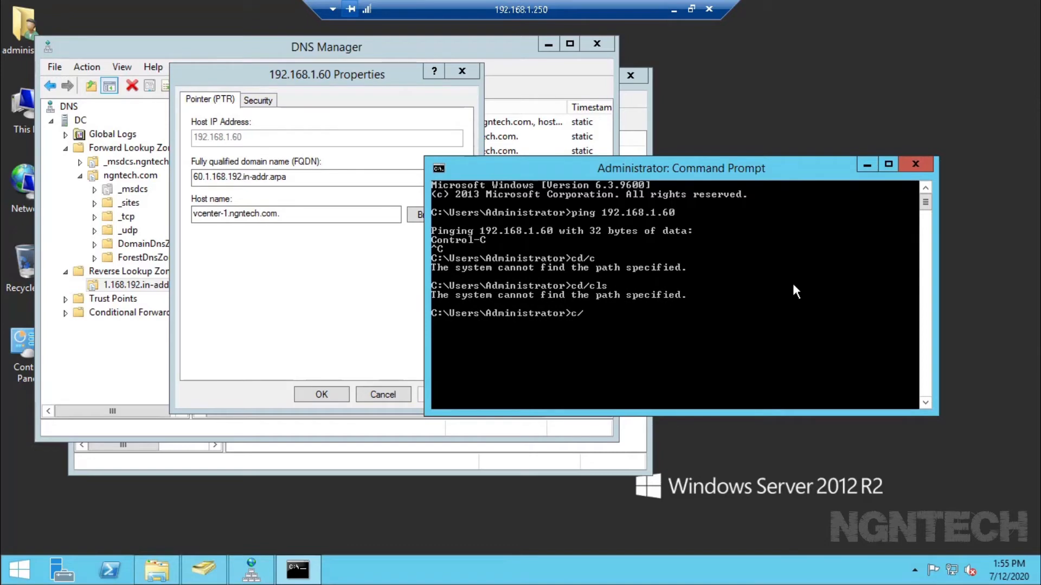
key("Return")
type("cls")
key("Return")
type("cd/")
key("Return")
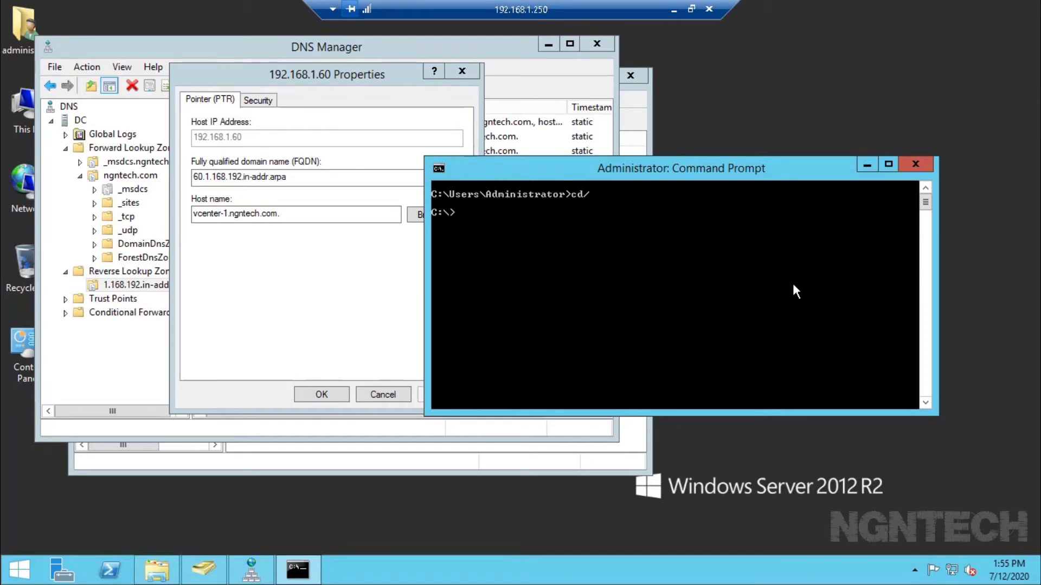
type("cls")
key("Return")
- Ping vcenter-1.ngntech.com to confirm it resolves to 192.168.1.60, then close properties and the remote session
type("ping")
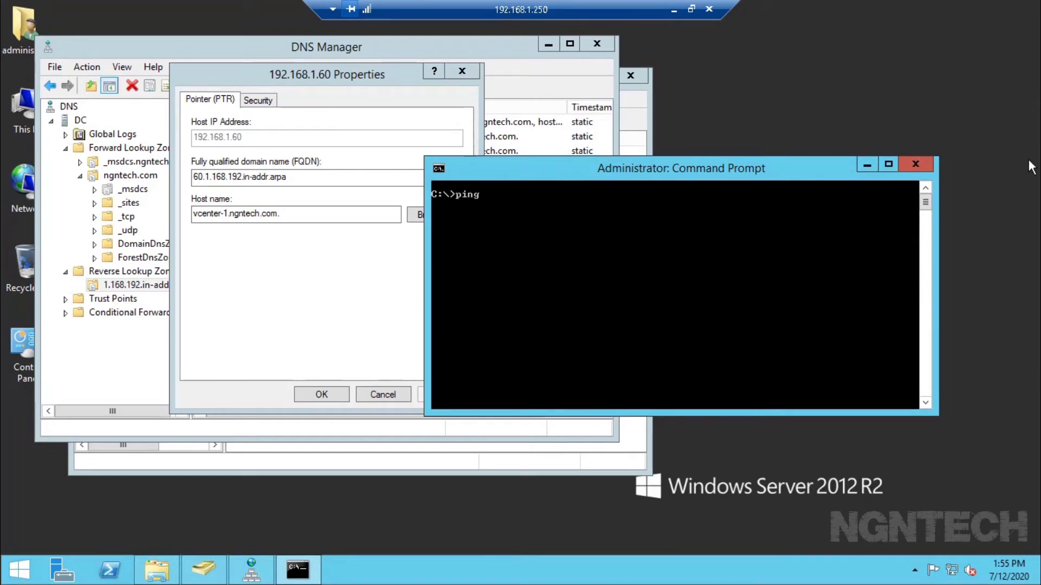
right_click(610, 284)
left_click(646, 327)
key("Return")
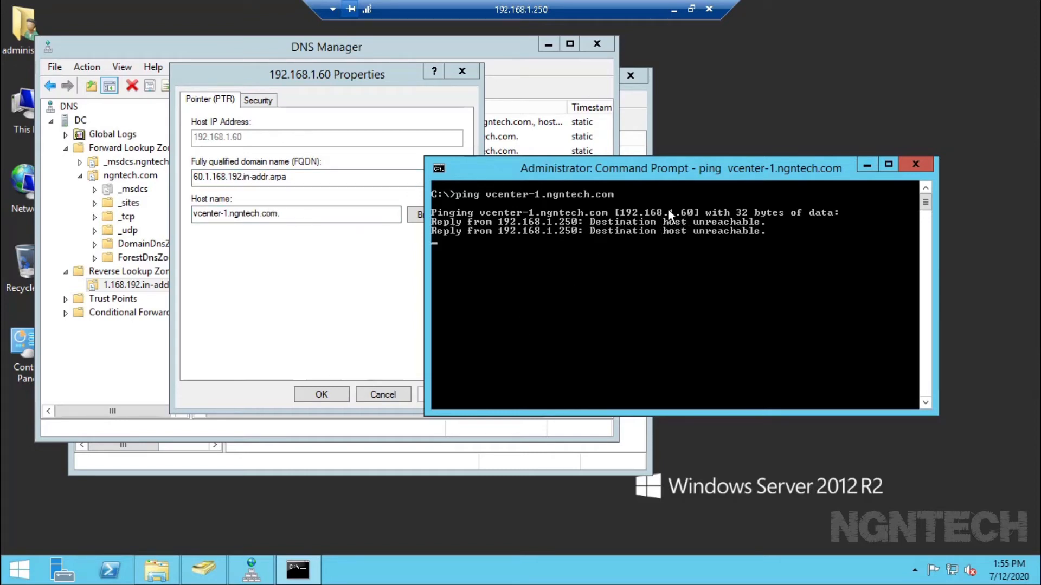
left_click_drag(285, 214, 165, 242)
left_click(322, 395)
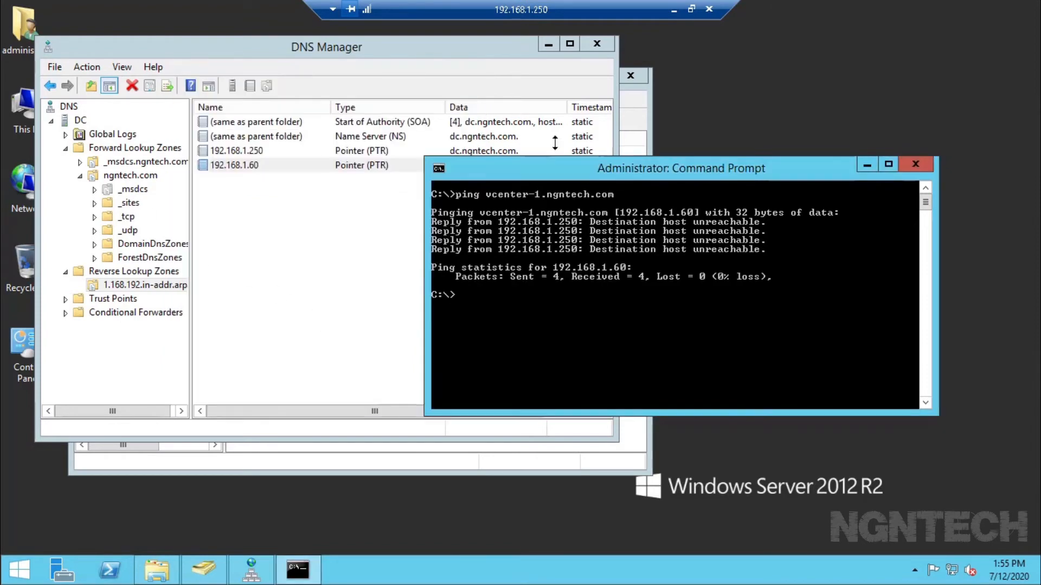
left_click(666, 15)
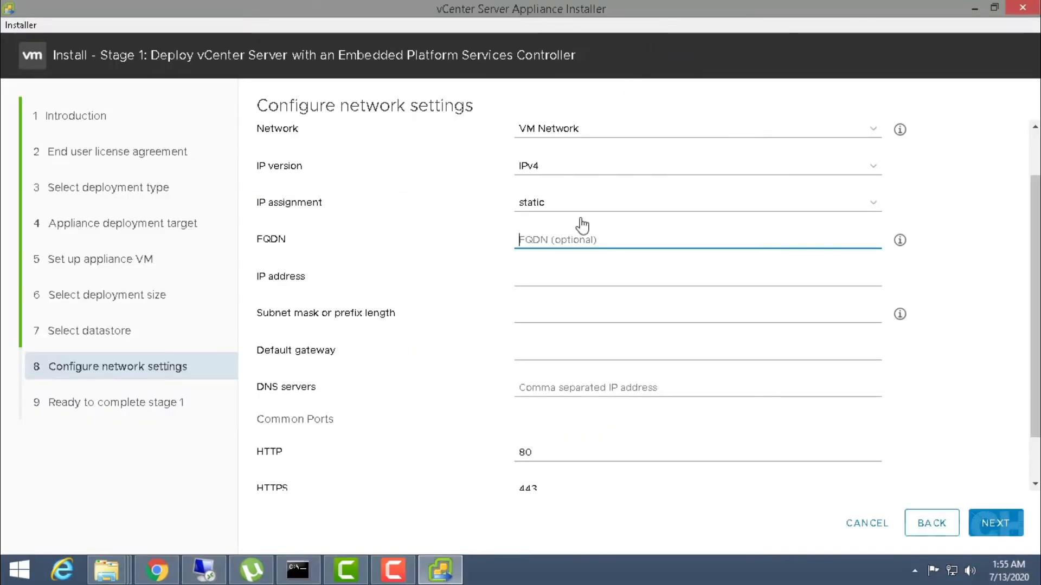
- Enter appliance FQDN vcenter-1.ngntech.com and static IP address 192.168.1.60
type("vcenter-1.ngntech.com")
left_click(560, 277)
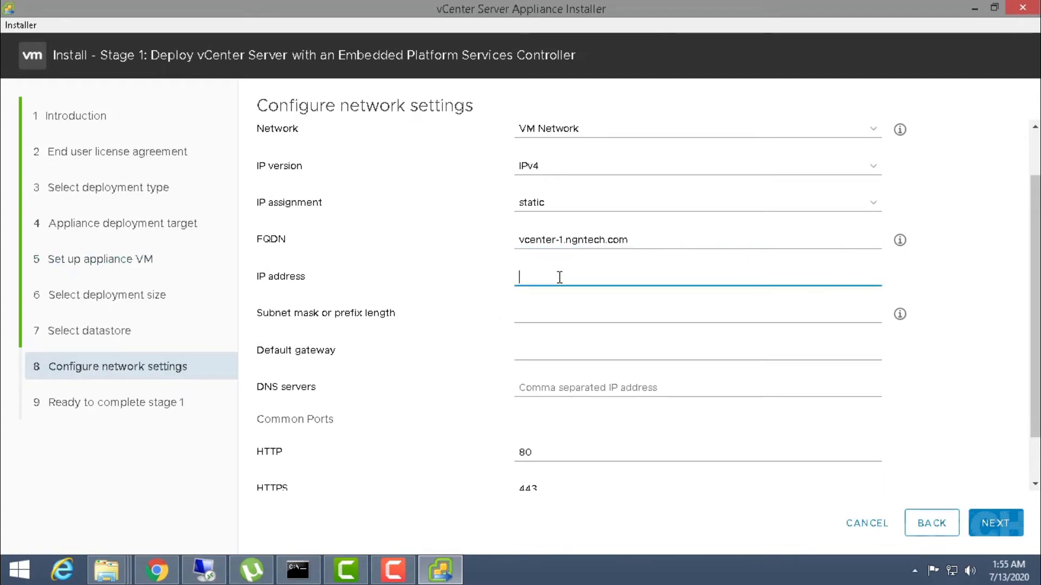
type("192.16")
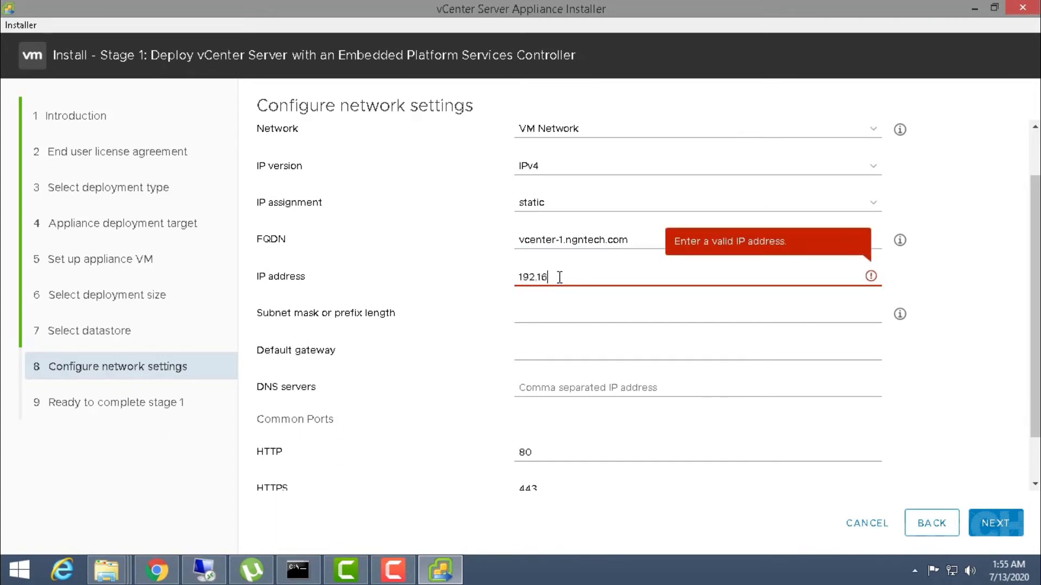
type("8.1.1")
key("BackSpace")
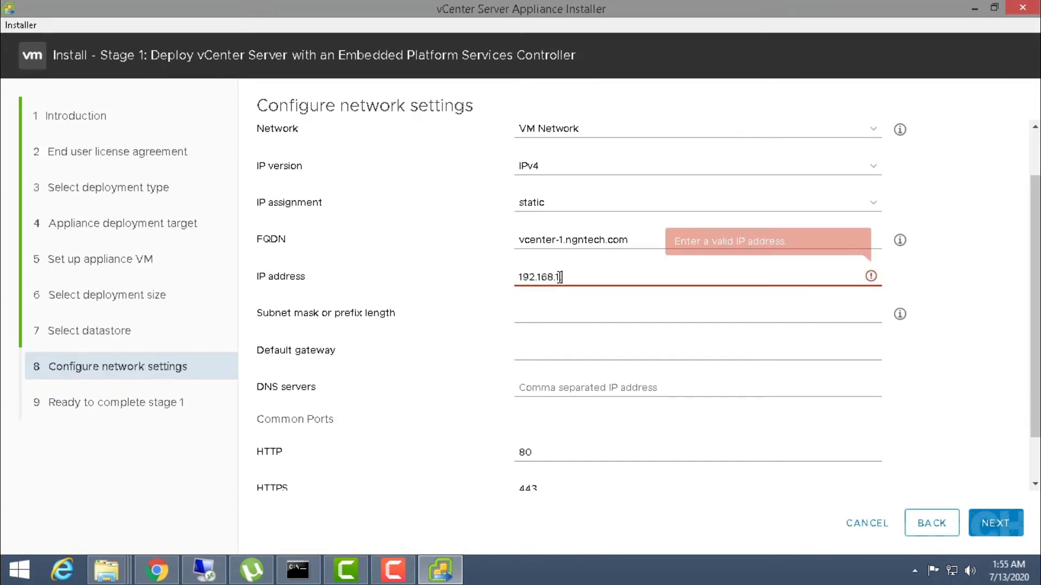
type("1")
key("BackSpace")
type("60")
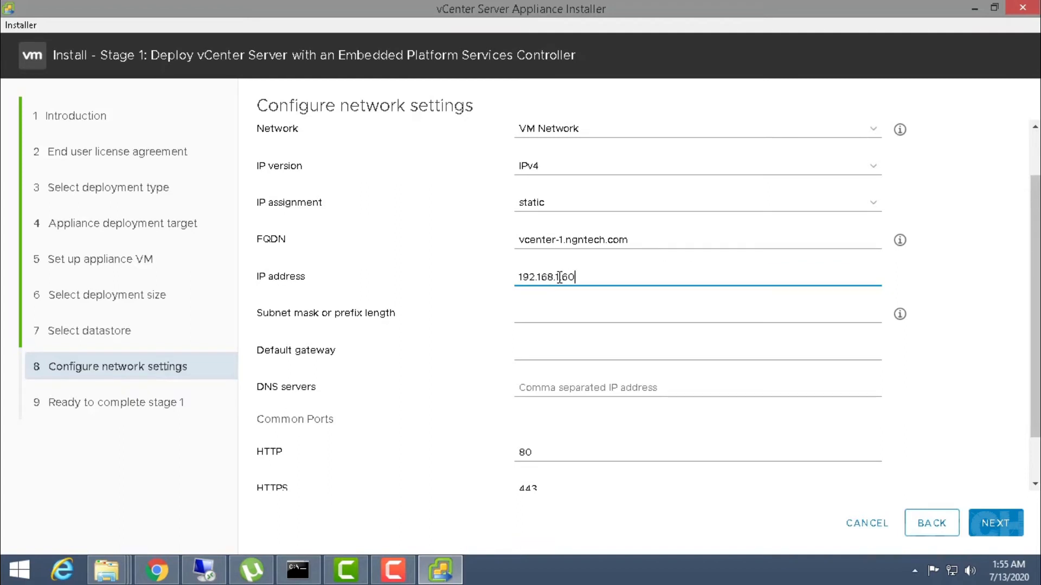
- Set subnet mask 255.255.255.0, gateway 192.168.1.1 and DNS server 192.168.1.250, then proceed
key("Tab")
type("255.255.255")
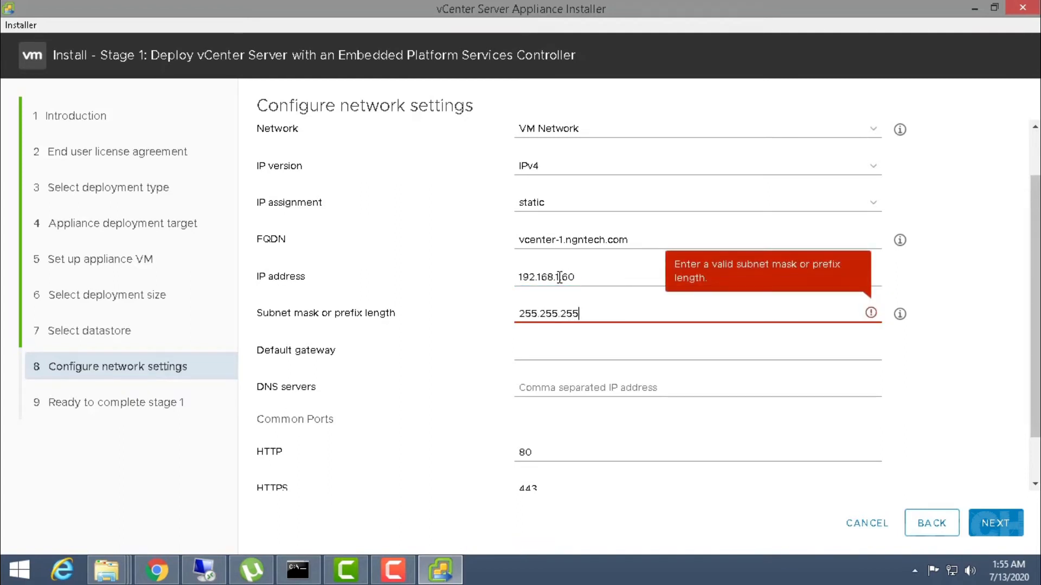
type(".0")
key("Tab")
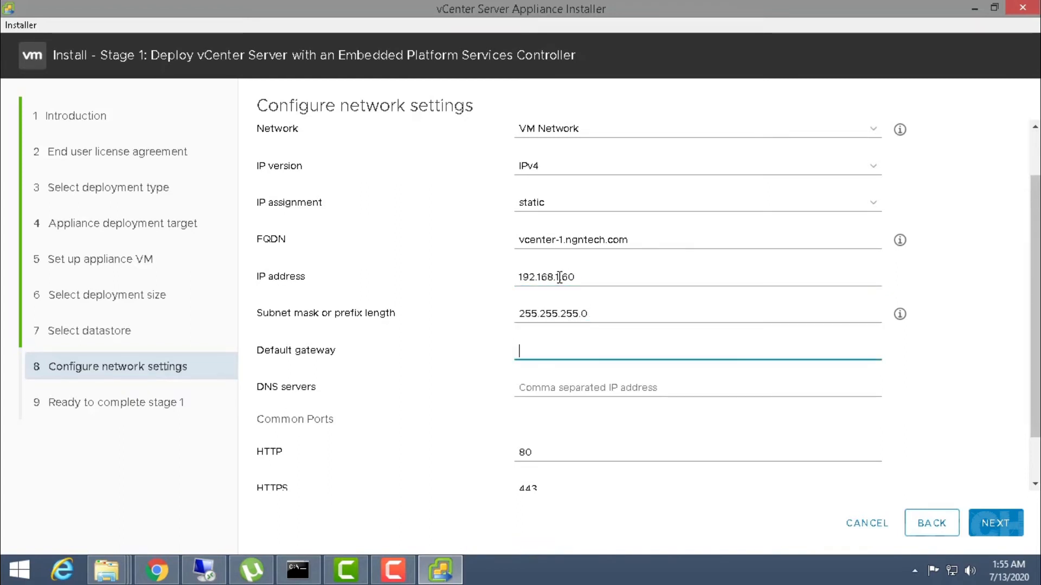
type("192.168.1.1")
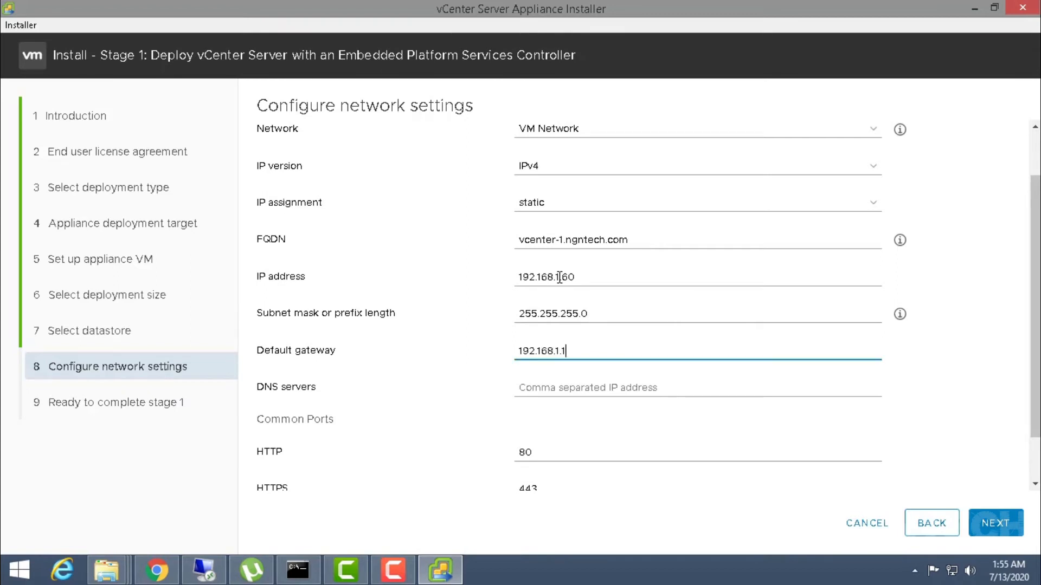
key("Tab")
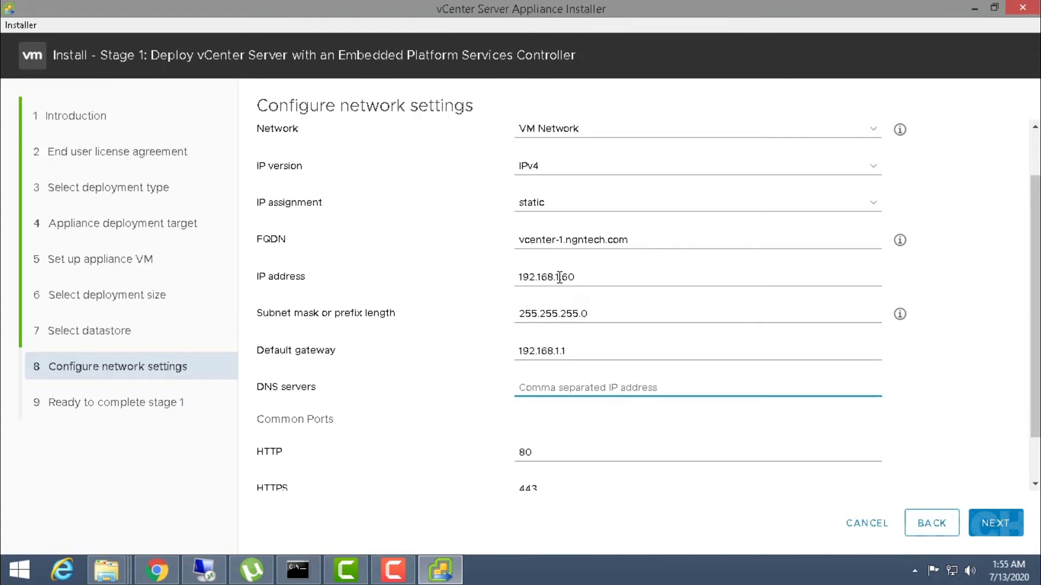
type("192.16")
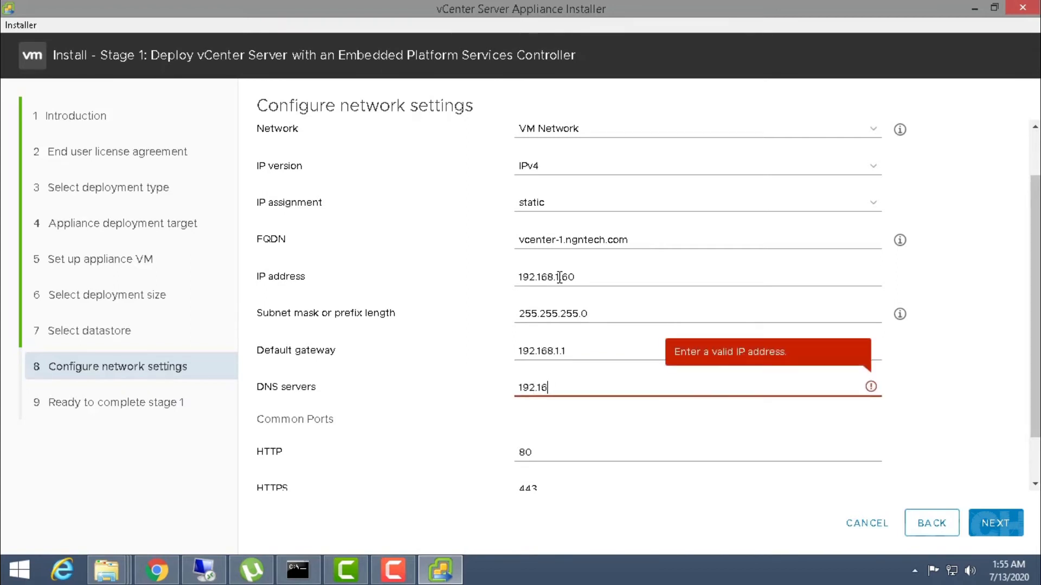
type("8.1.250")
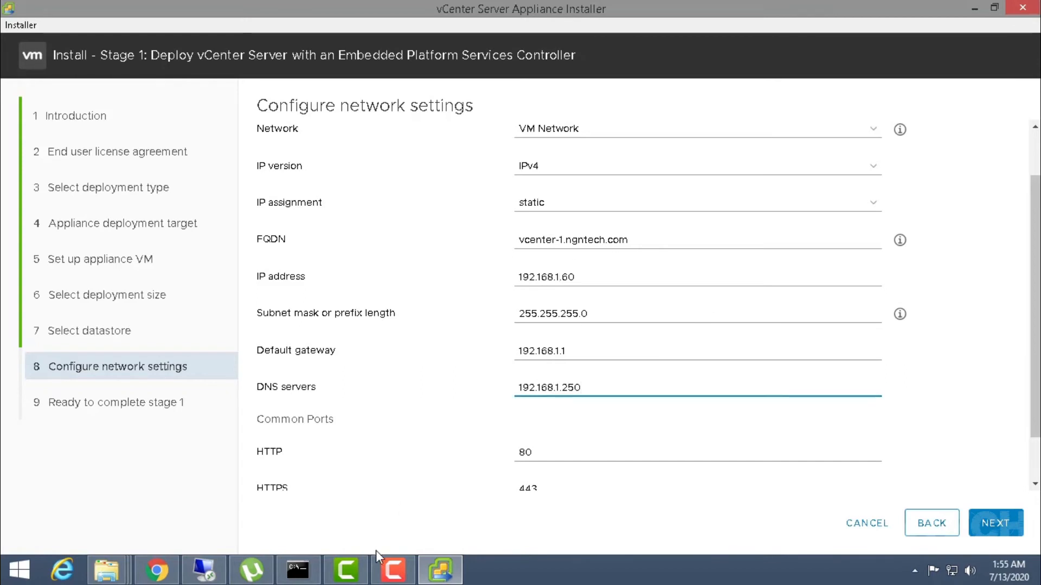
scroll(542, 476, "down", 1)
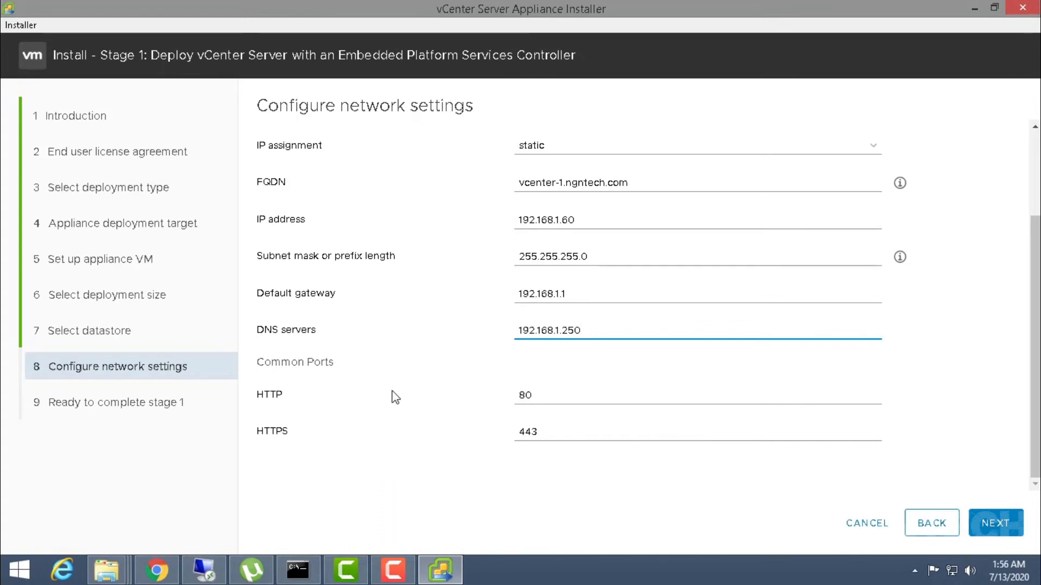
scroll(412, 390, "up", 2)
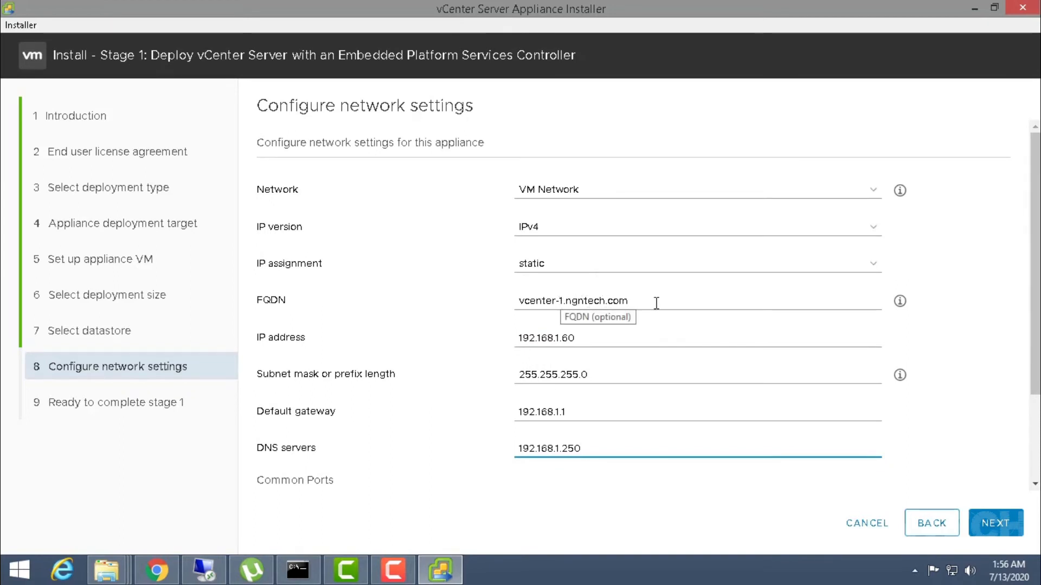
scroll(837, 337, "down", 2)
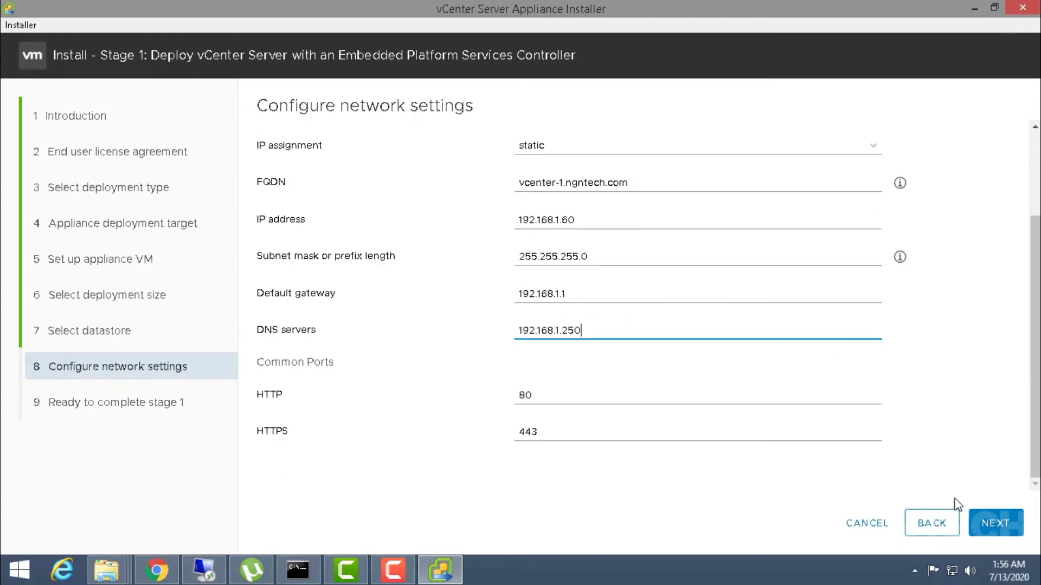
left_click(988, 528)
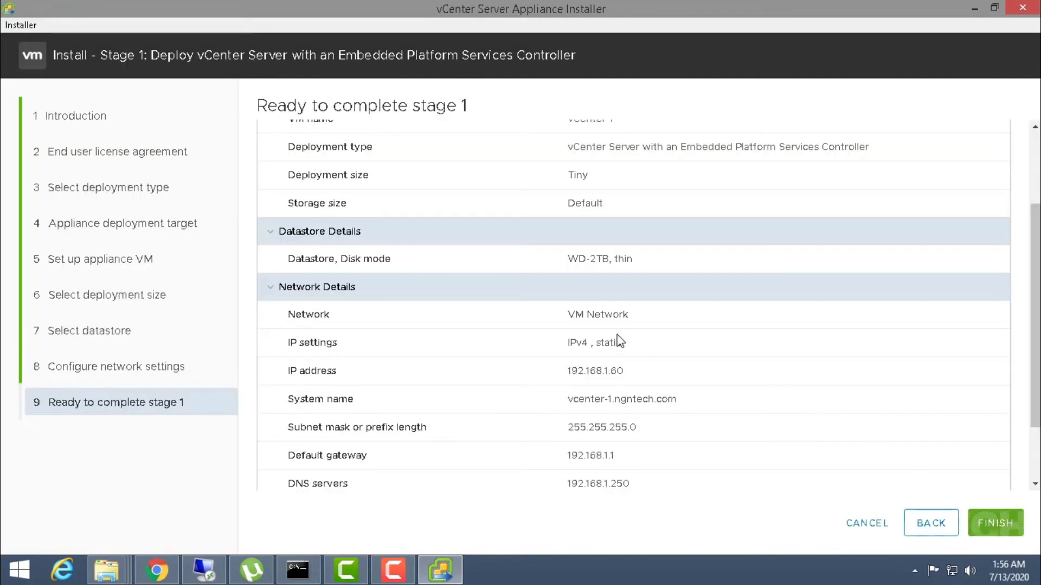
- Review the ESXi host, VM name vCenter-1, datastore WD-2TB thin and VM Network, then click FINISH
scroll(612, 337, "down", 2)
scroll(610, 336, "up", 1)
scroll(607, 332, "up", 2)
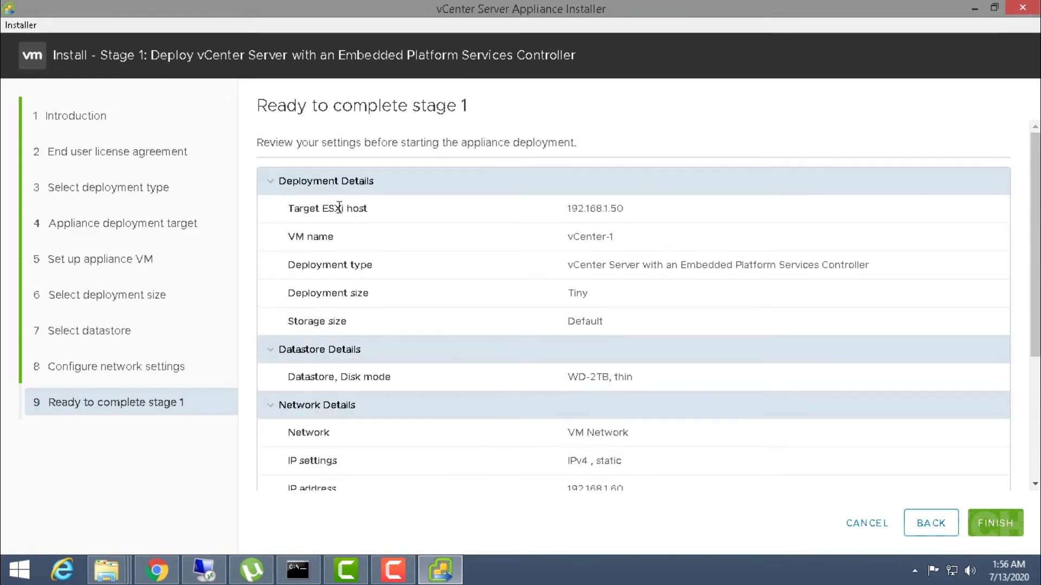
double_click(571, 209)
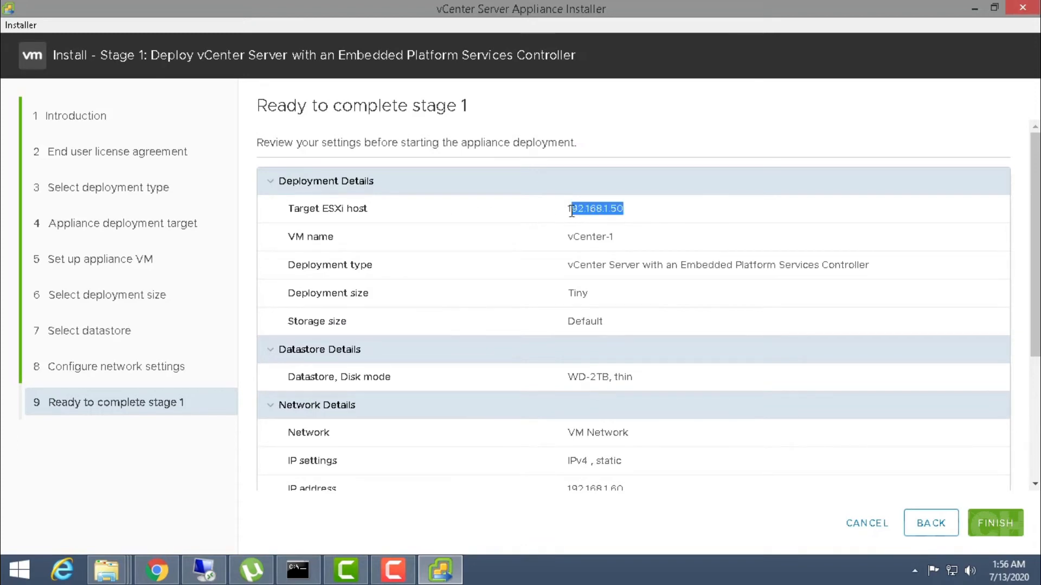
left_click_drag(339, 238, 287, 239)
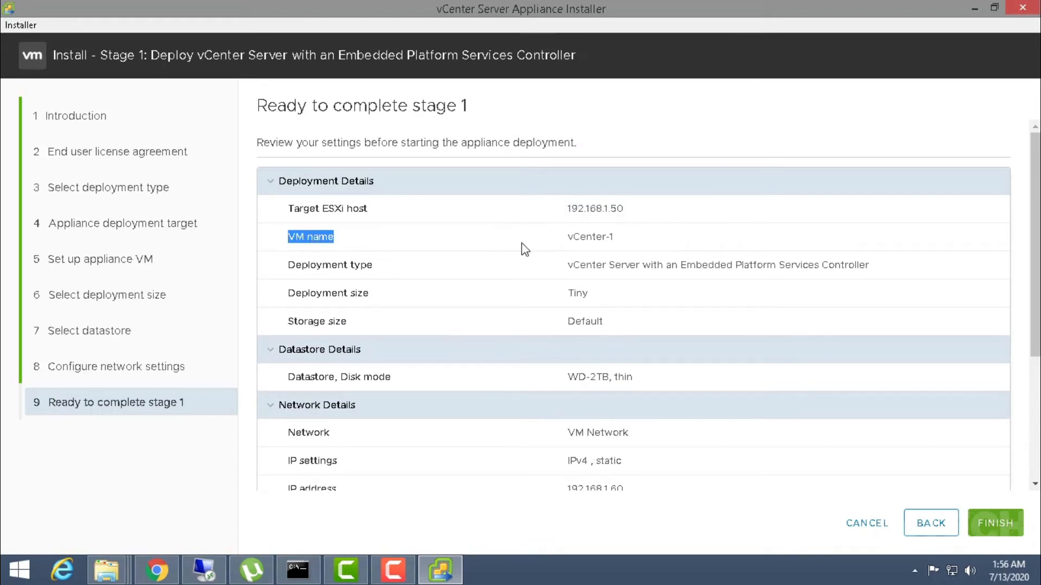
double_click(565, 238)
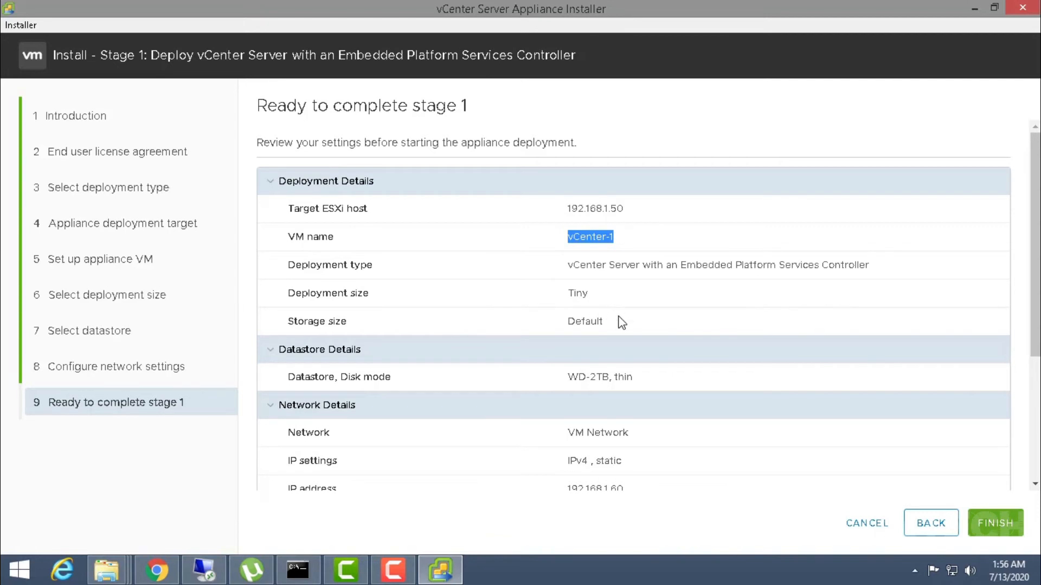
left_click_drag(621, 322, 598, 321)
scroll(602, 314, "down", 2)
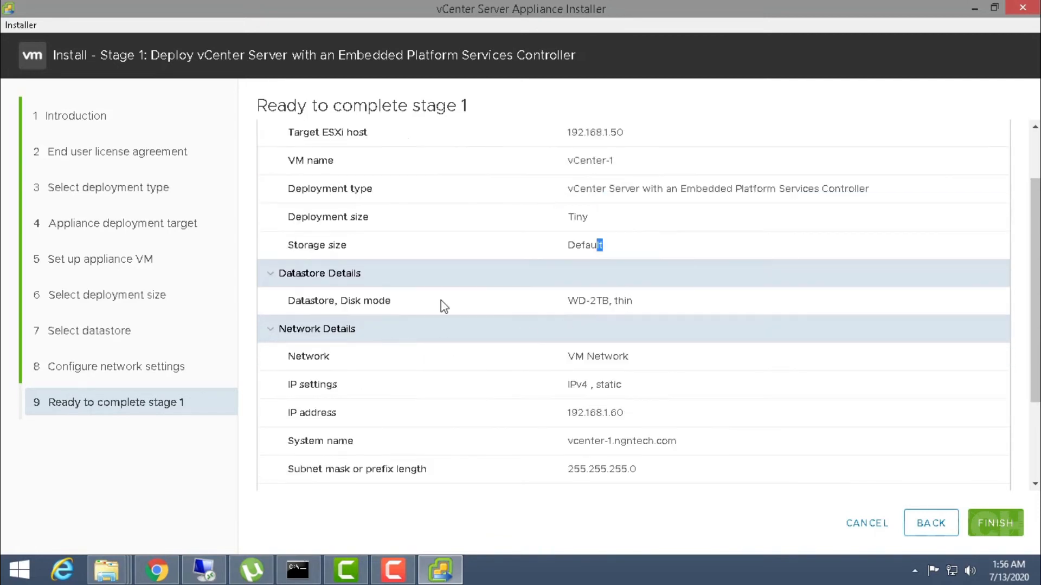
left_click_drag(634, 301, 552, 300)
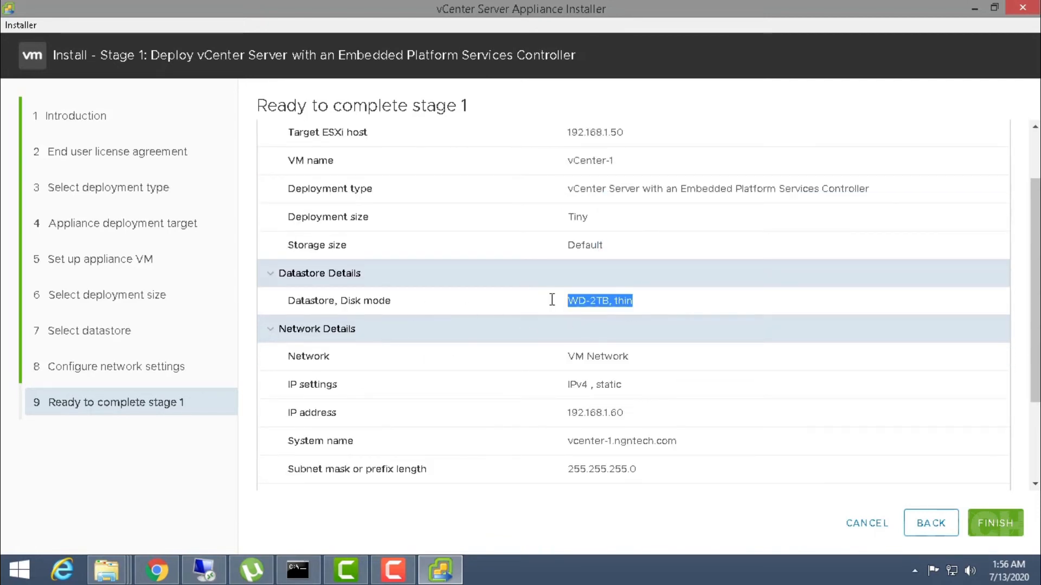
left_click_drag(613, 359, 567, 360)
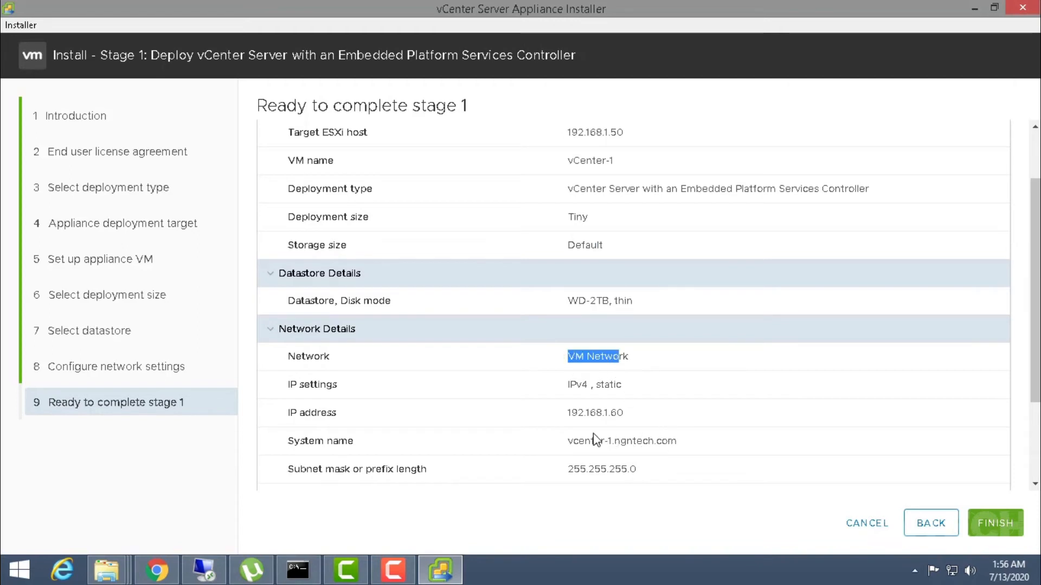
left_click(985, 524)
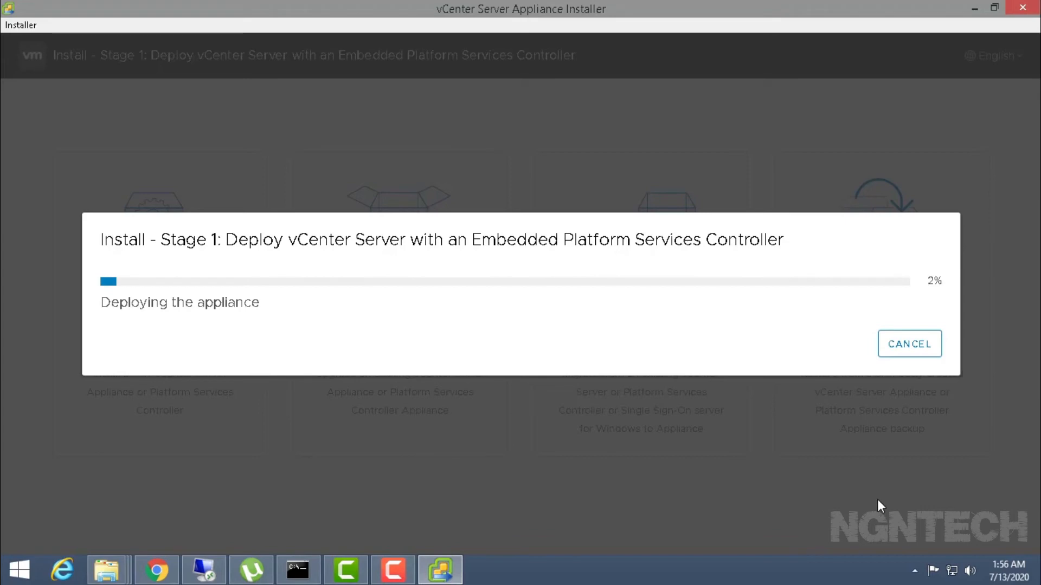
- Check the ESXi Host Client's Virtual Machines list for the vCenter-1 import, then hide the browser
left_click(158, 572)
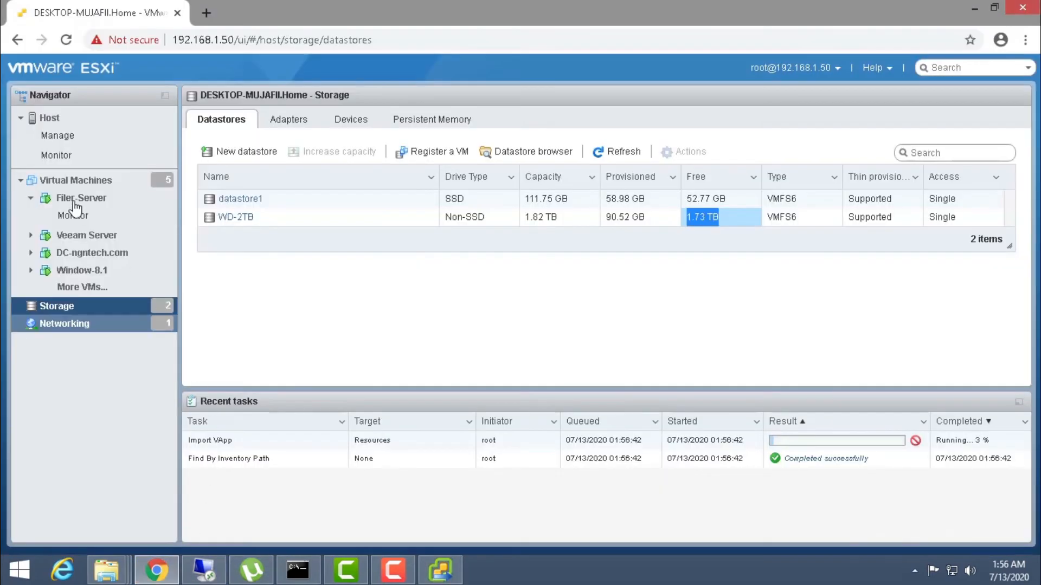
left_click(69, 183)
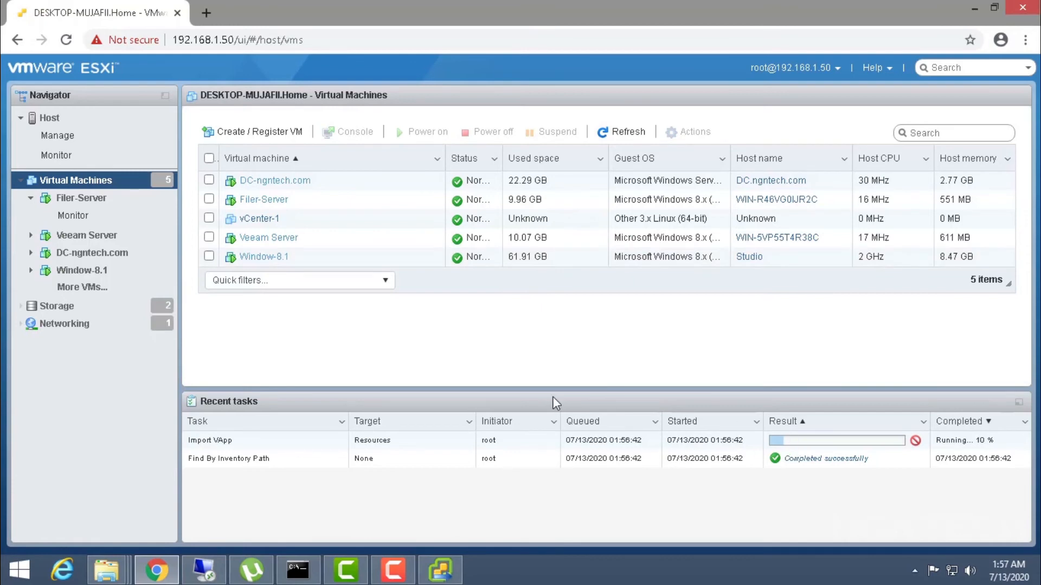
left_click(972, 10)
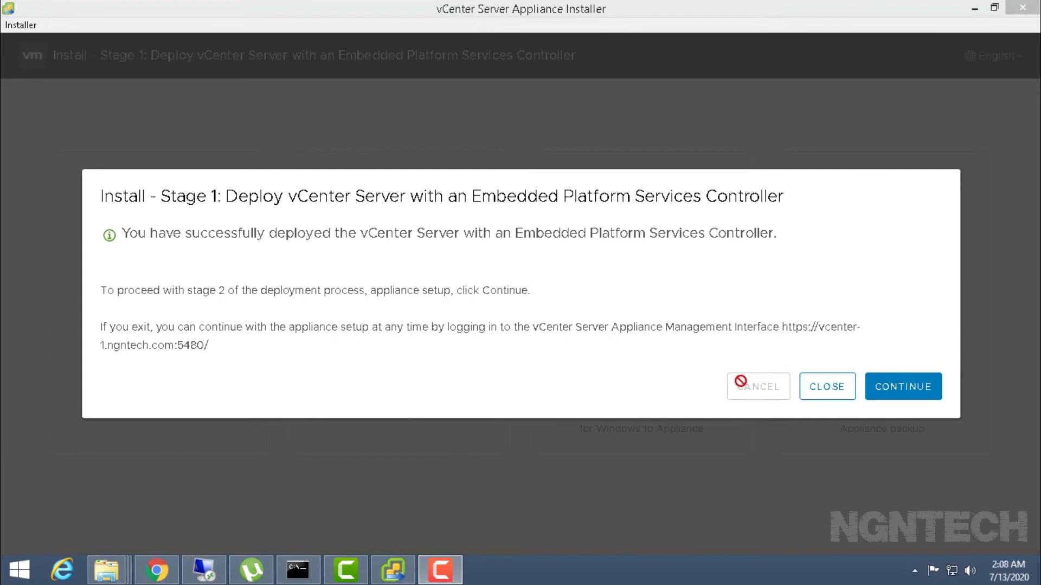
- Choose CONTINUE on the Stage 1 completed dialog to launch stage 2
left_click(874, 393)
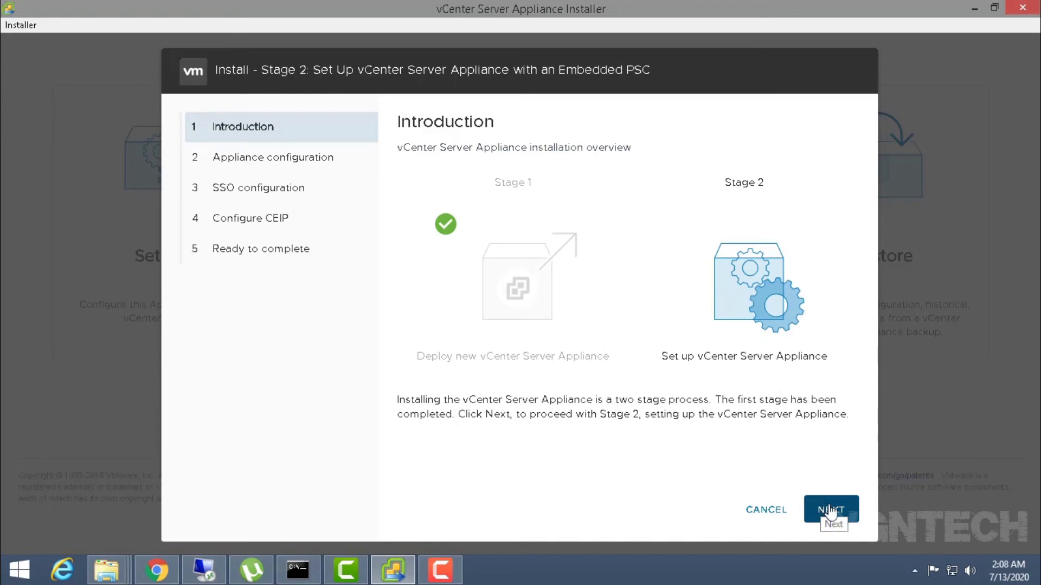
- Move past the Stage 2 introduction and set time synchronization to sync with the ESXi host
left_click(830, 510)
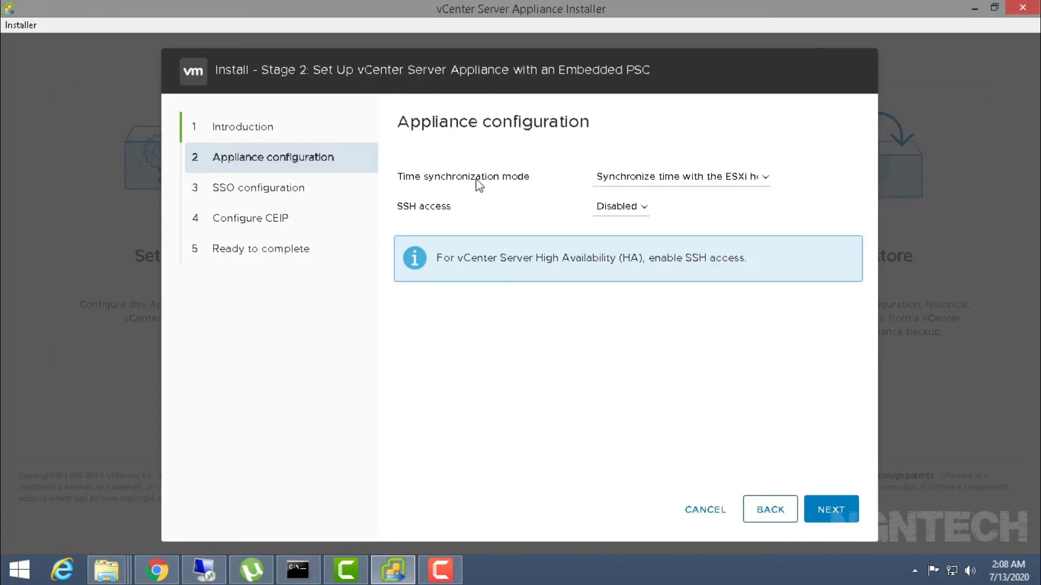
left_click(651, 181)
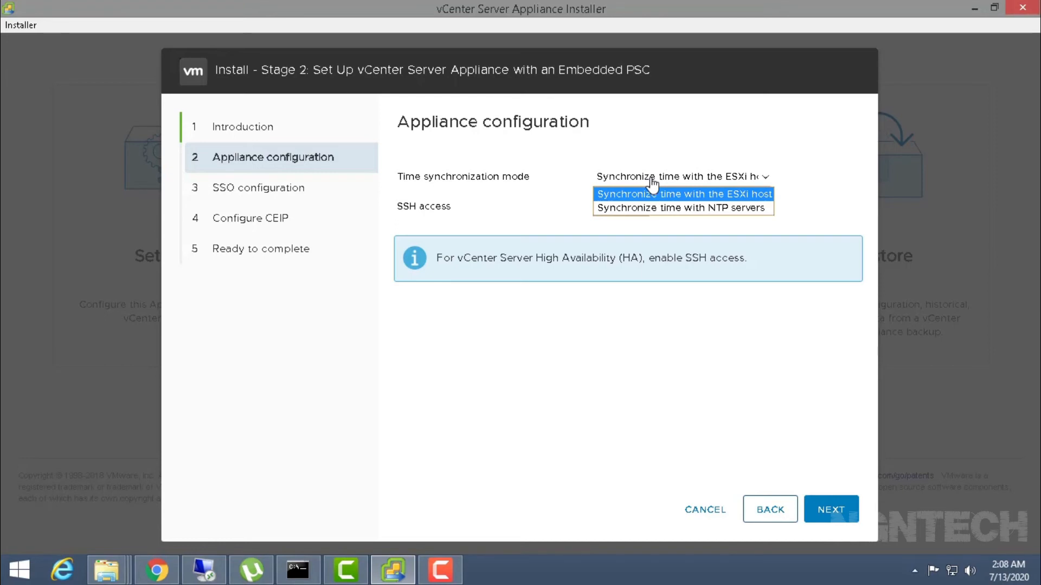
left_click(663, 210)
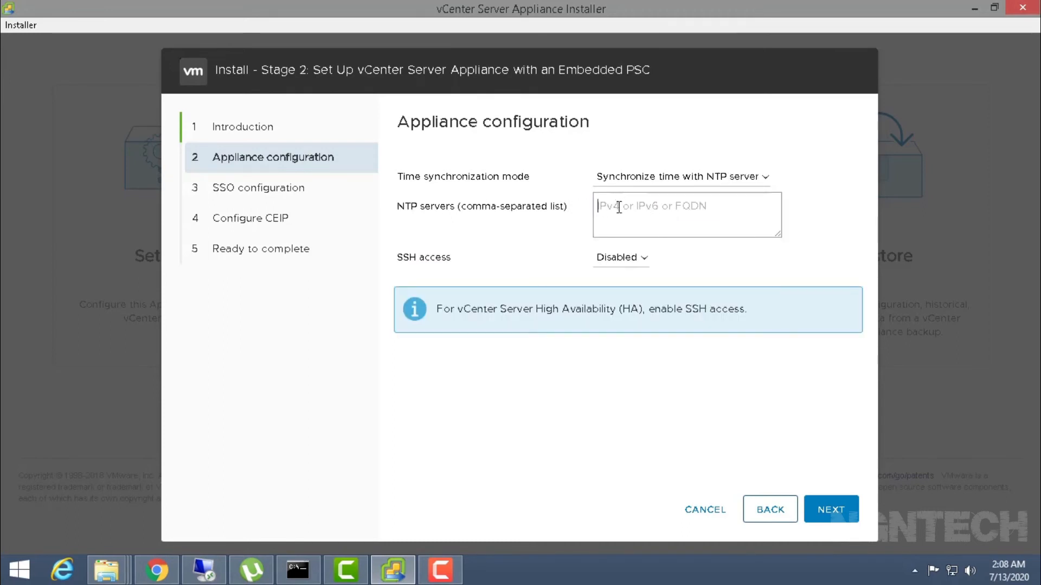
left_click(648, 179)
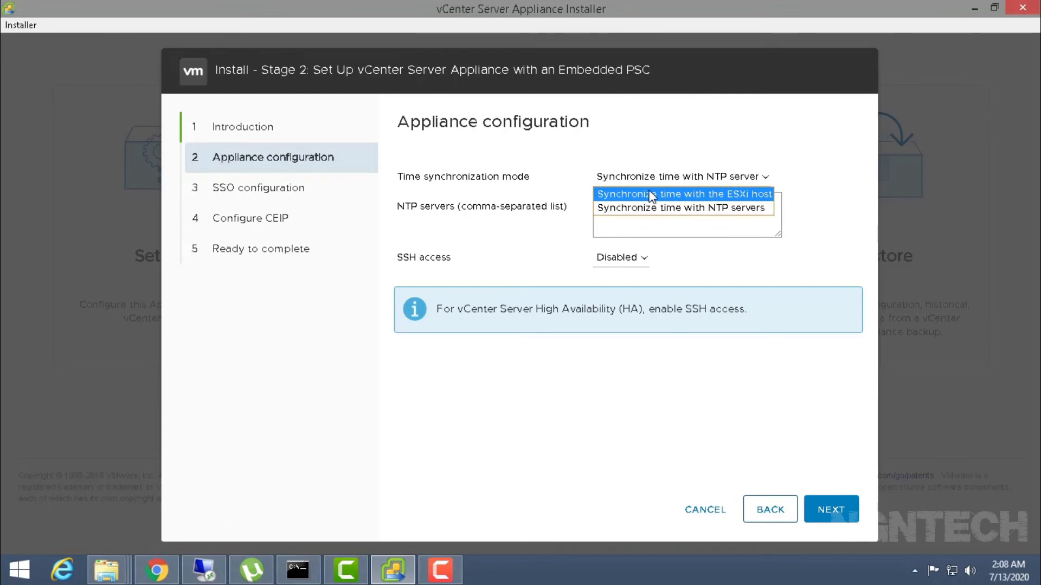
left_click(665, 195)
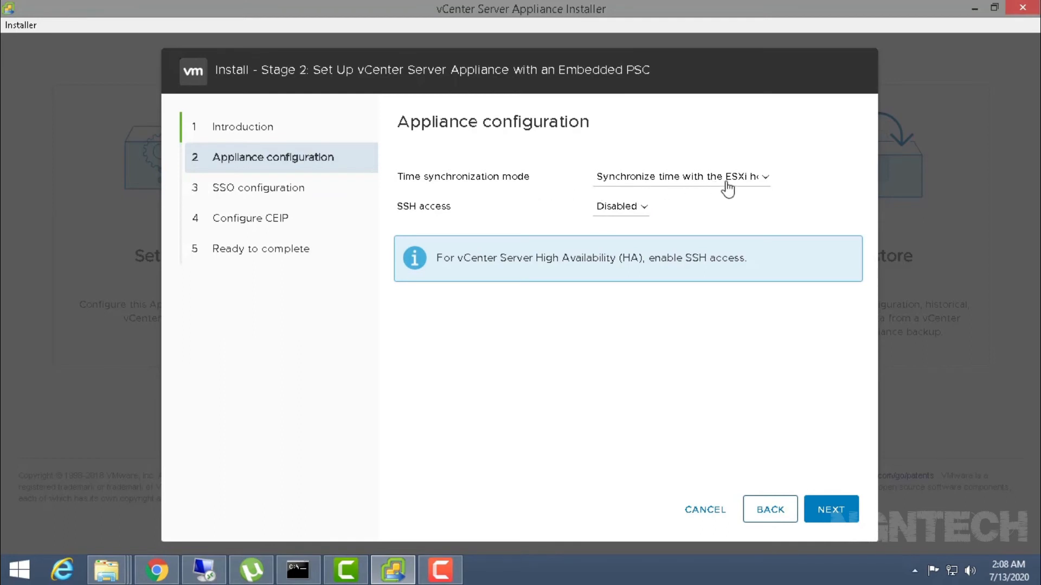
- Enable SSH access and continue to SSO configuration
left_click(628, 210)
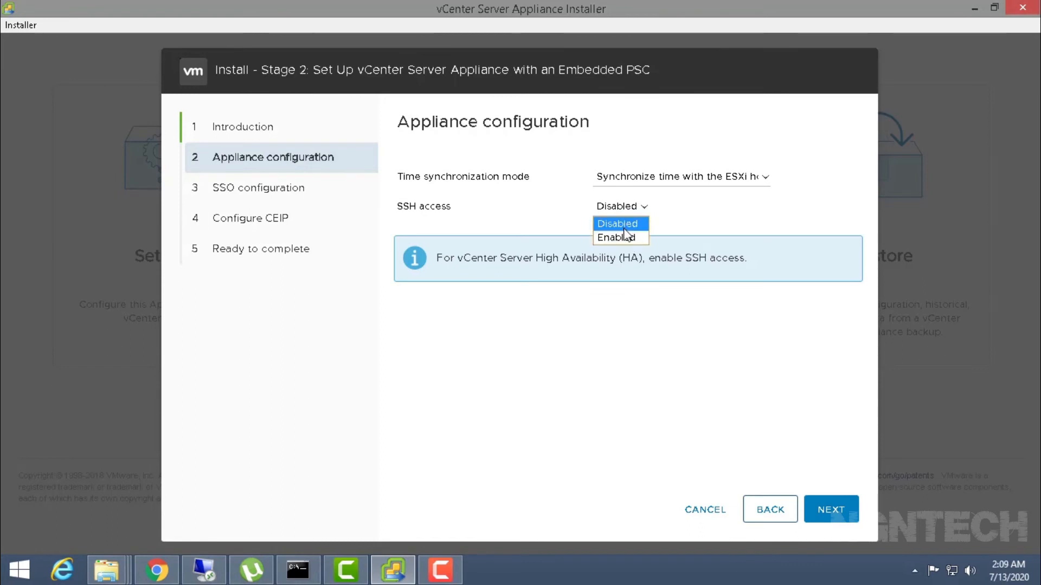
left_click(618, 238)
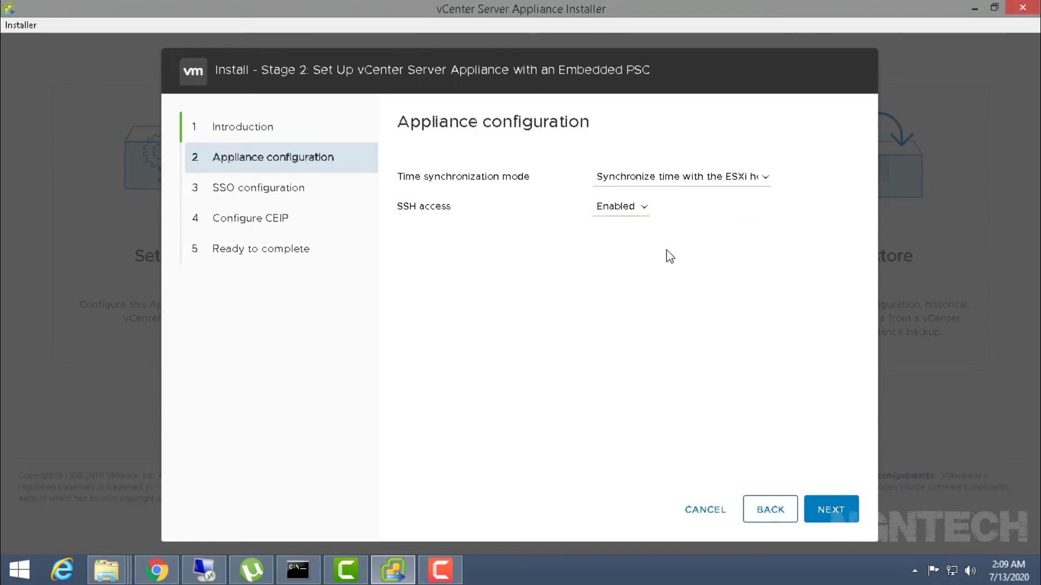
left_click(820, 511)
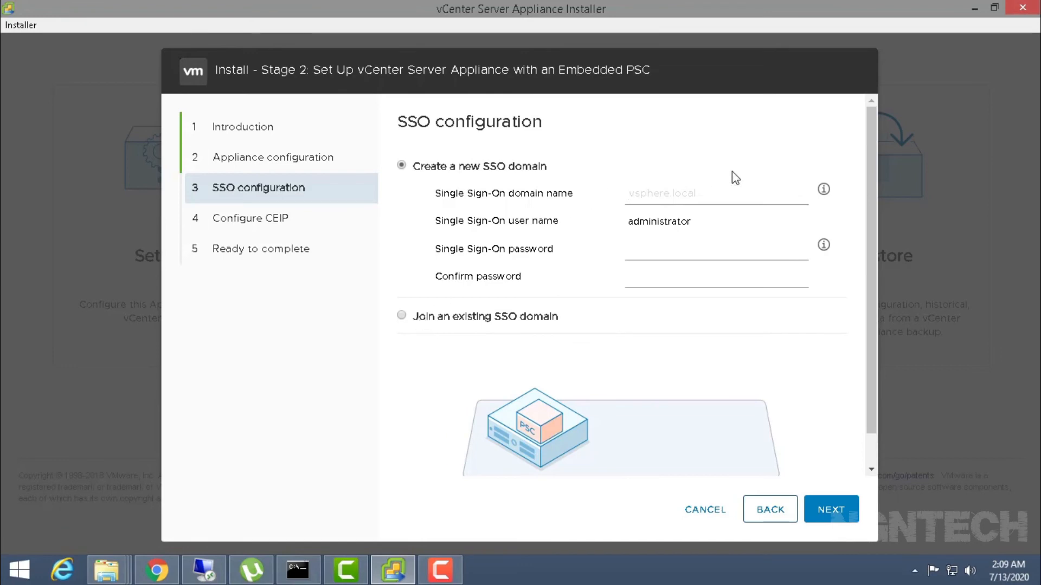
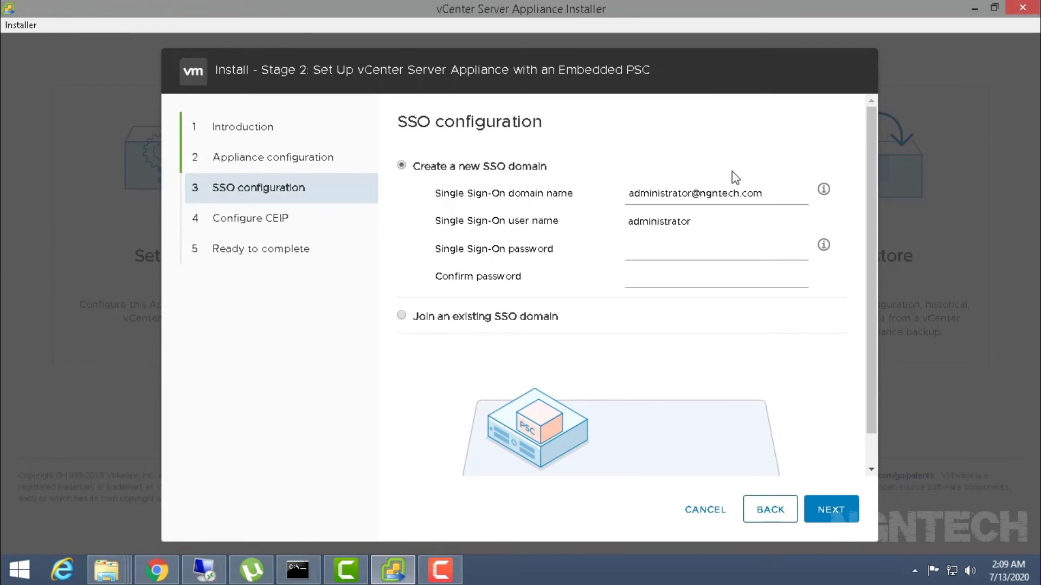
- Create the new SSO domain ngntech.com, enter and confirm the administrator password, and continue
left_click(717, 247)
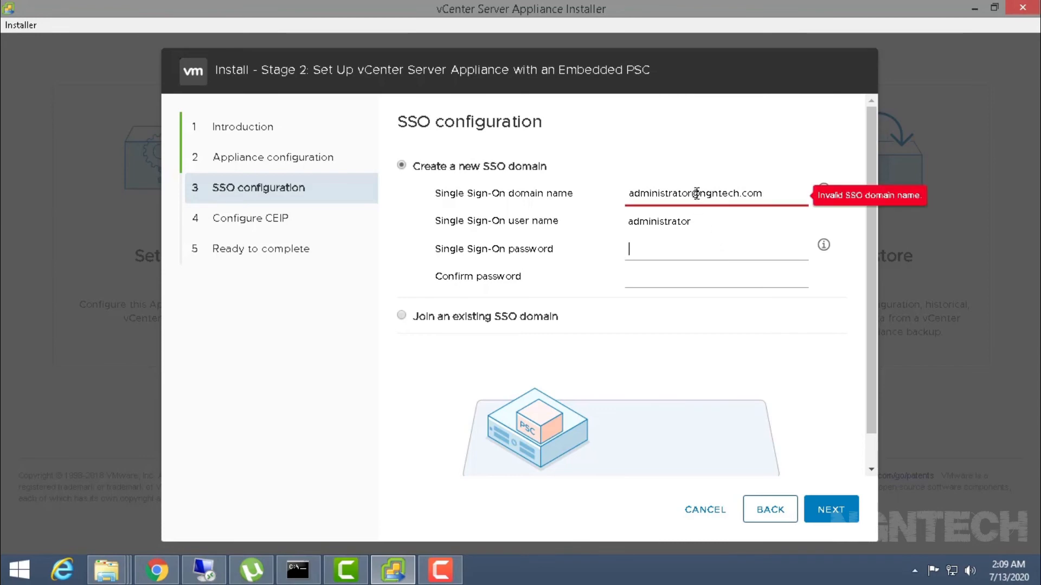
left_click_drag(698, 193, 479, 176)
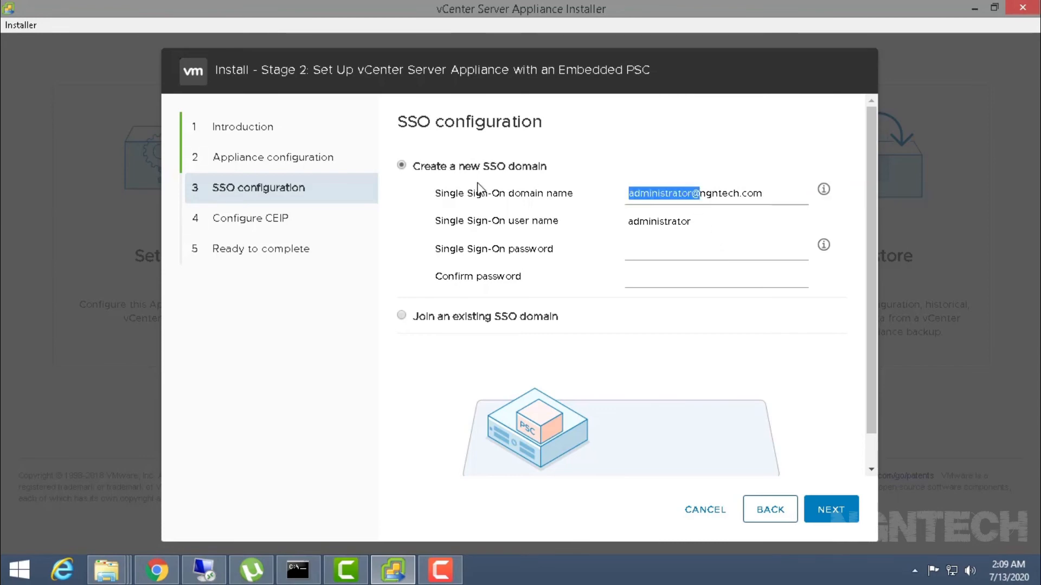
key("BackSpace")
left_click(668, 245)
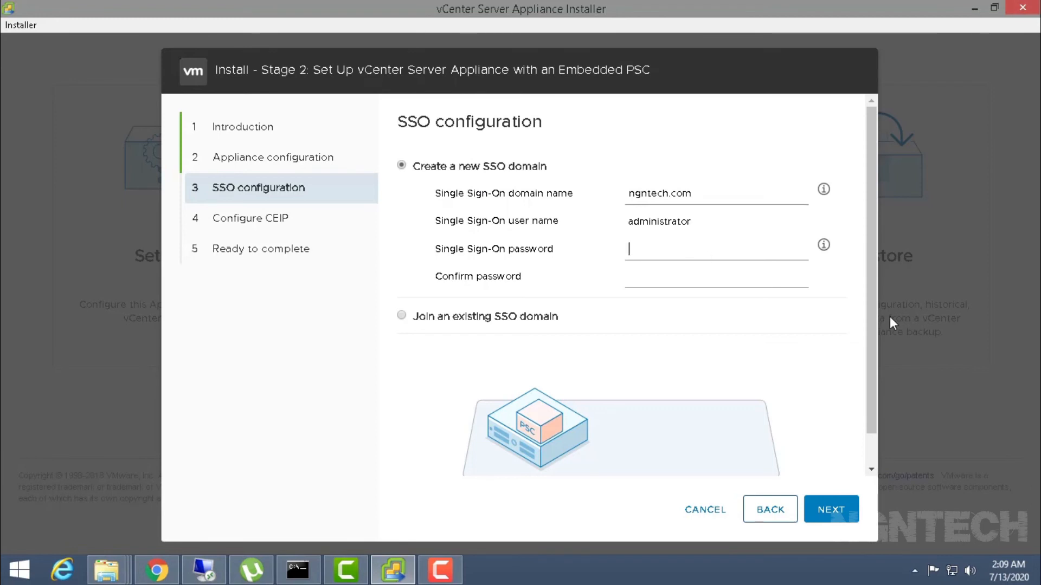
type("******************")
left_click(835, 513)
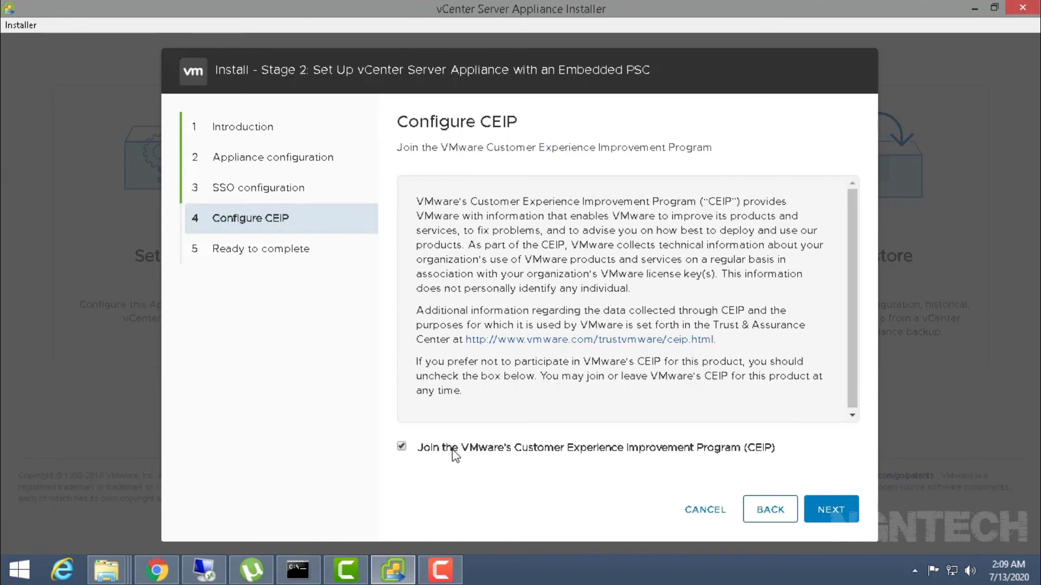
- Keep CEIP participation selected and review the Ready to complete summary
left_click(401, 447)
left_click(817, 511)
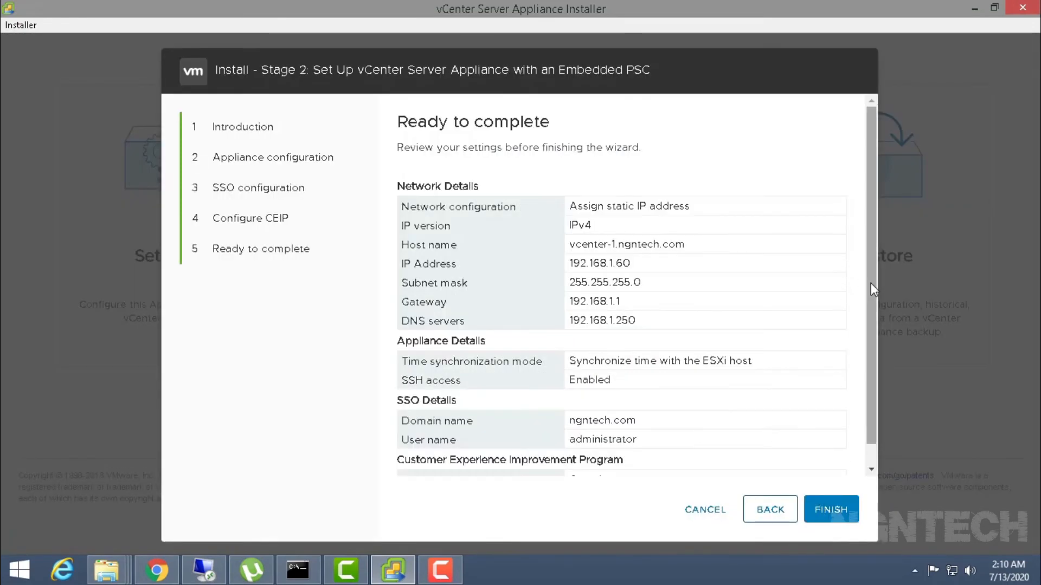
left_click_drag(870, 286, 880, 409)
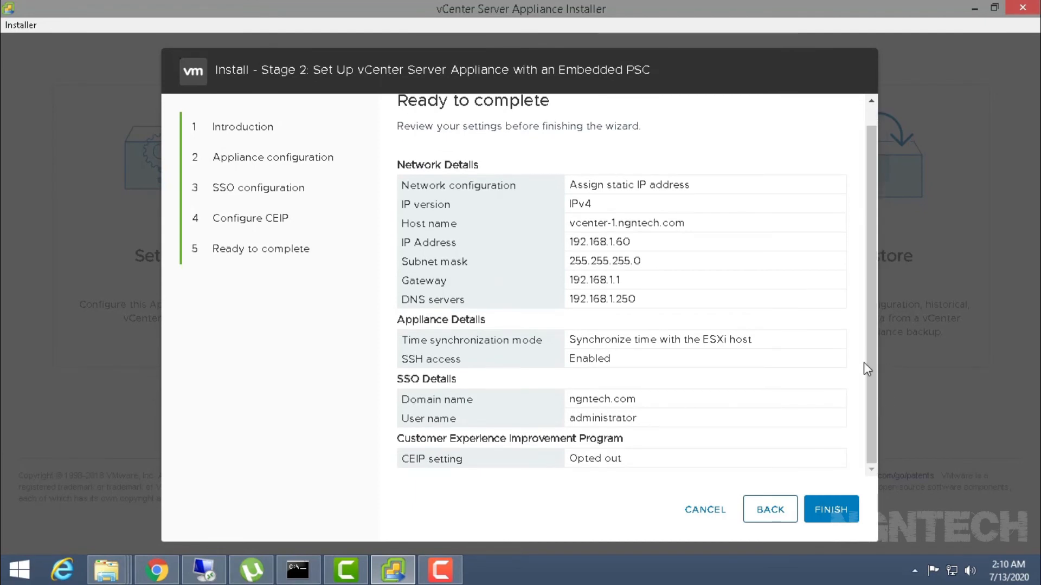
- Finish the Stage 2 wizard and accept the warning to start the setup
left_click(831, 510)
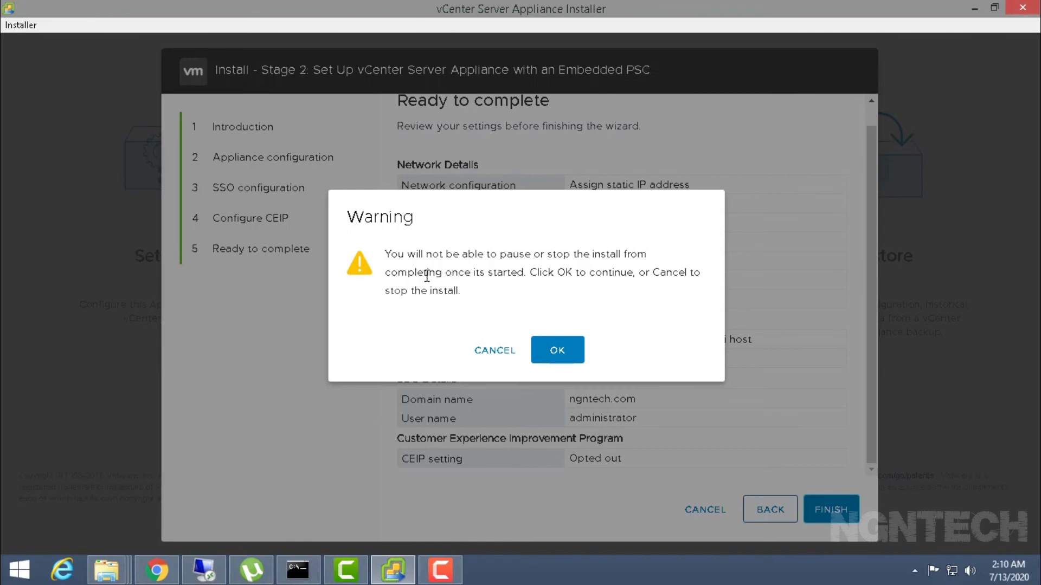
left_click(565, 356)
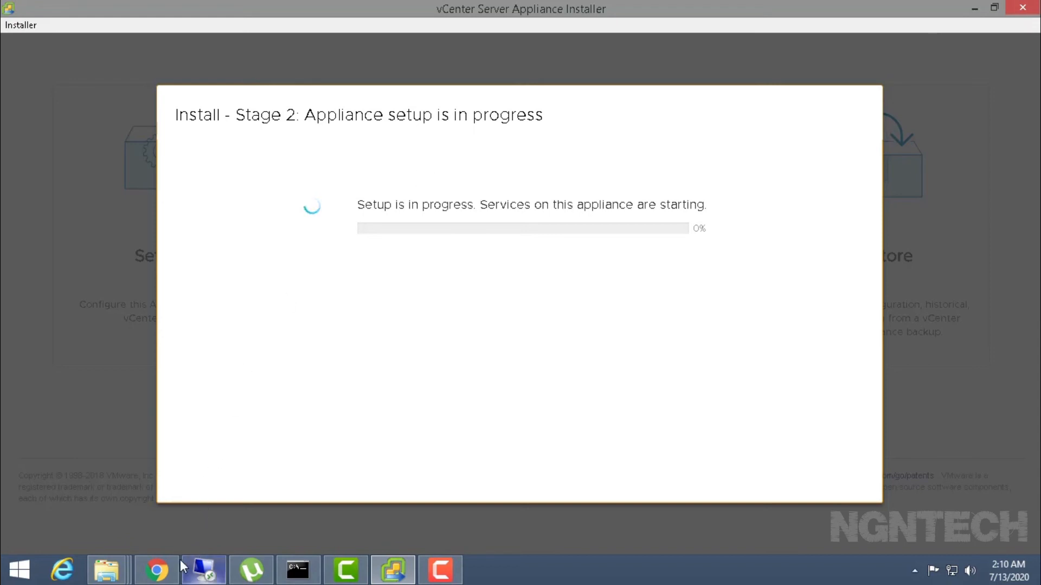
mouse_move(170, 571)
left_click(160, 490)
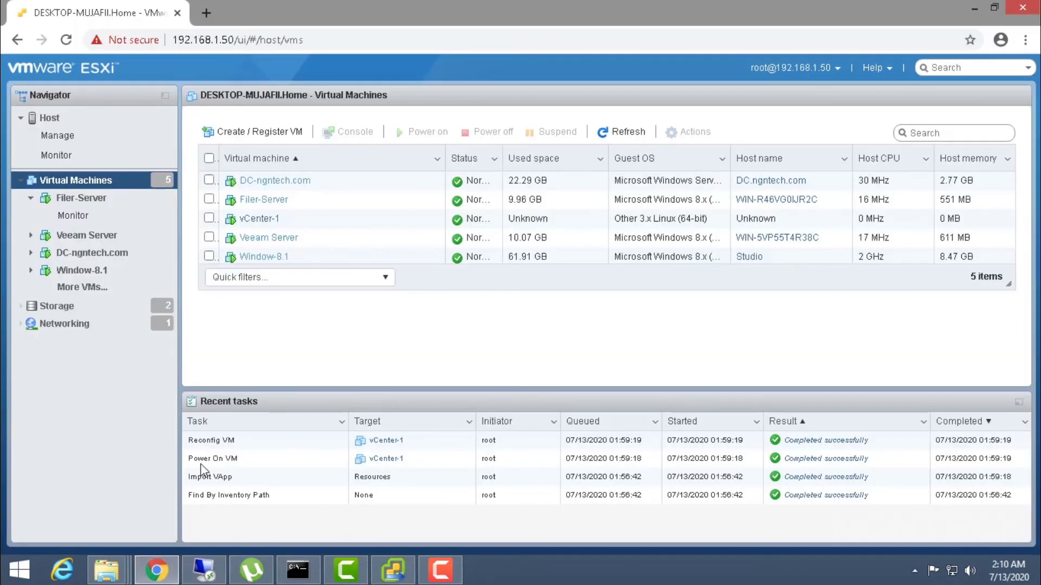
left_click(252, 219)
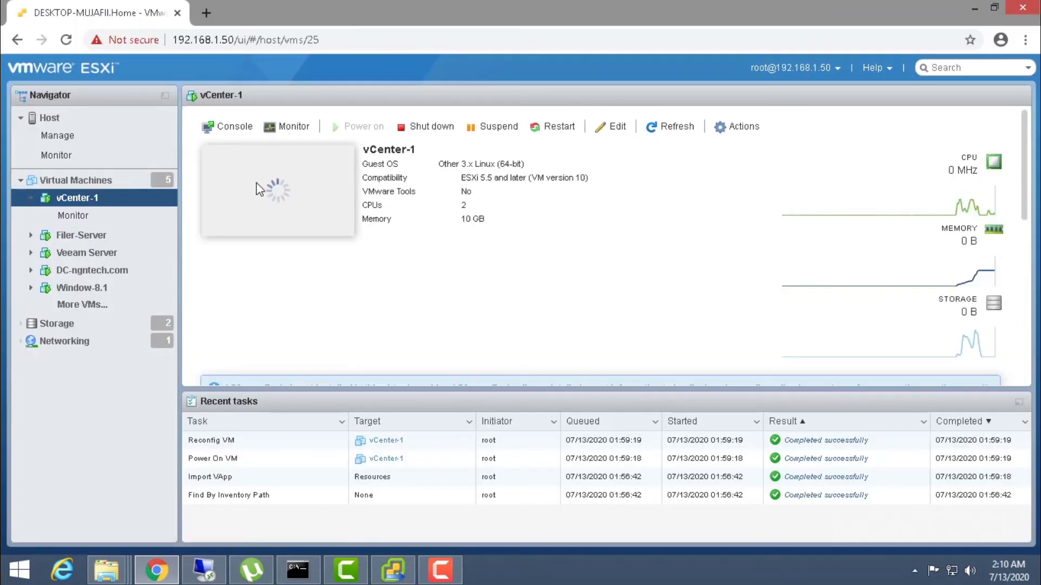
left_click(270, 191)
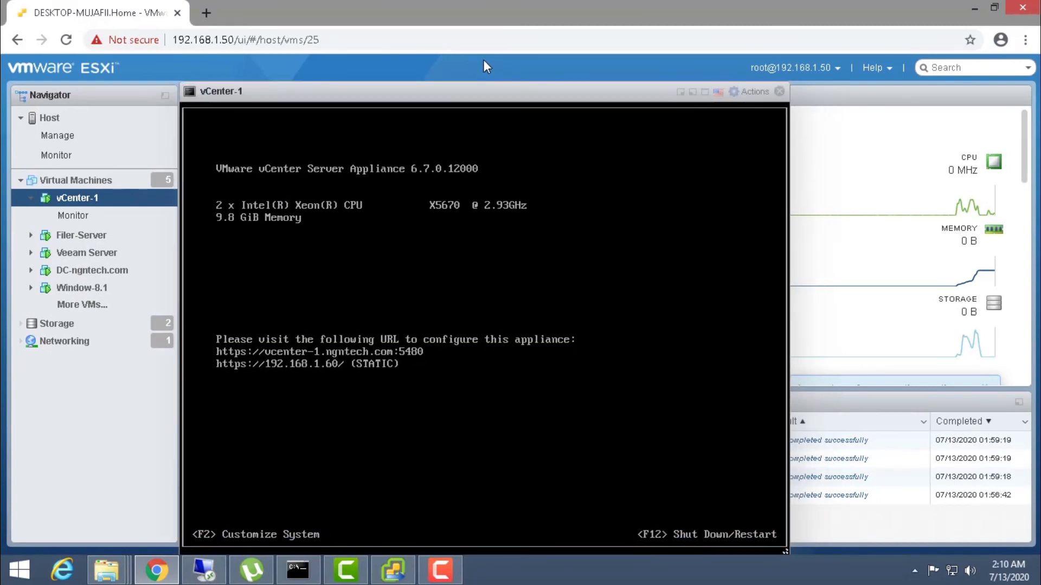
left_click(297, 576)
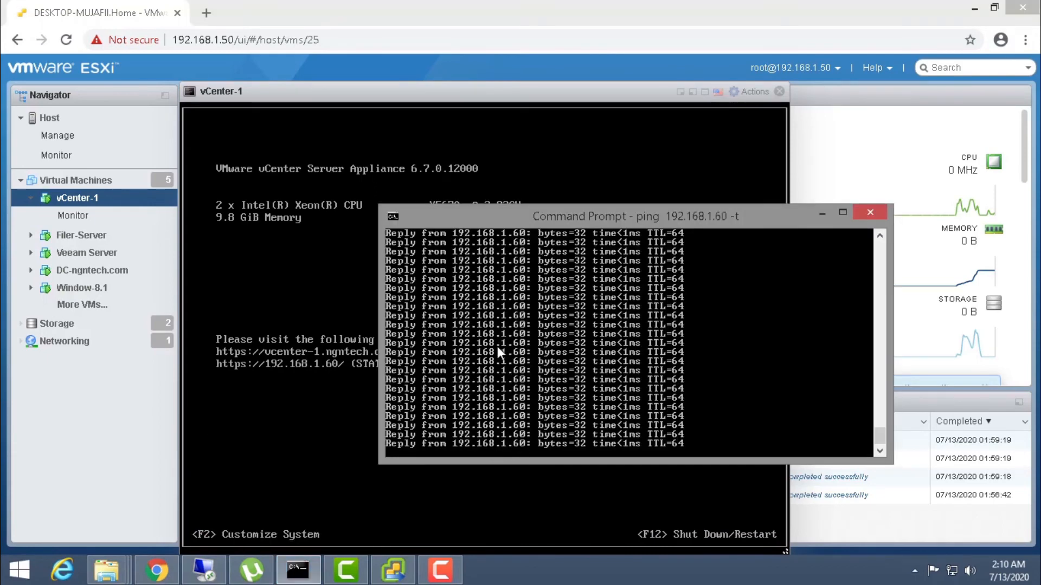
left_click_drag(531, 215, 613, 213)
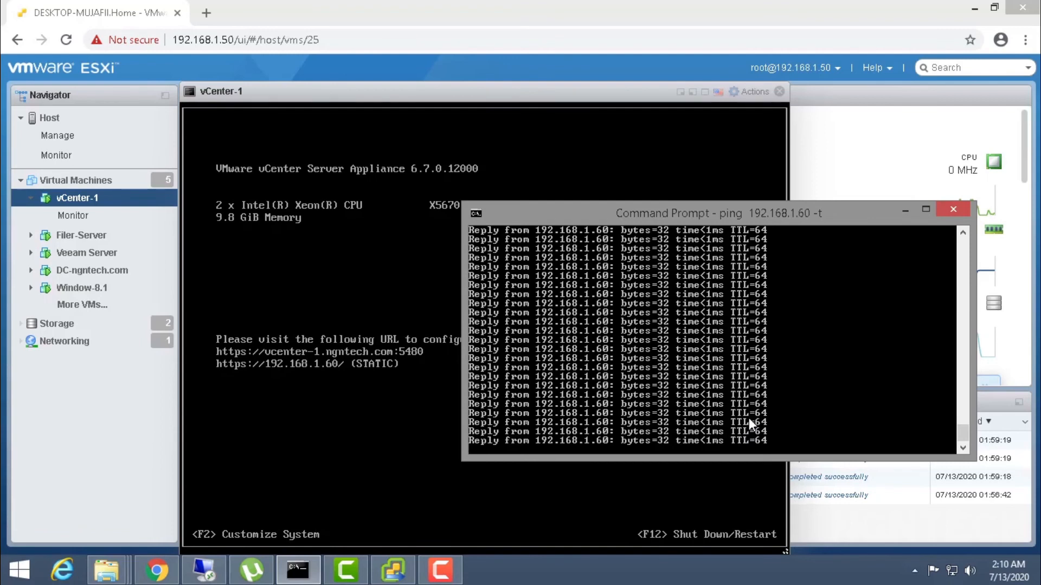
left_click_drag(602, 220, 487, 216)
left_click(393, 570)
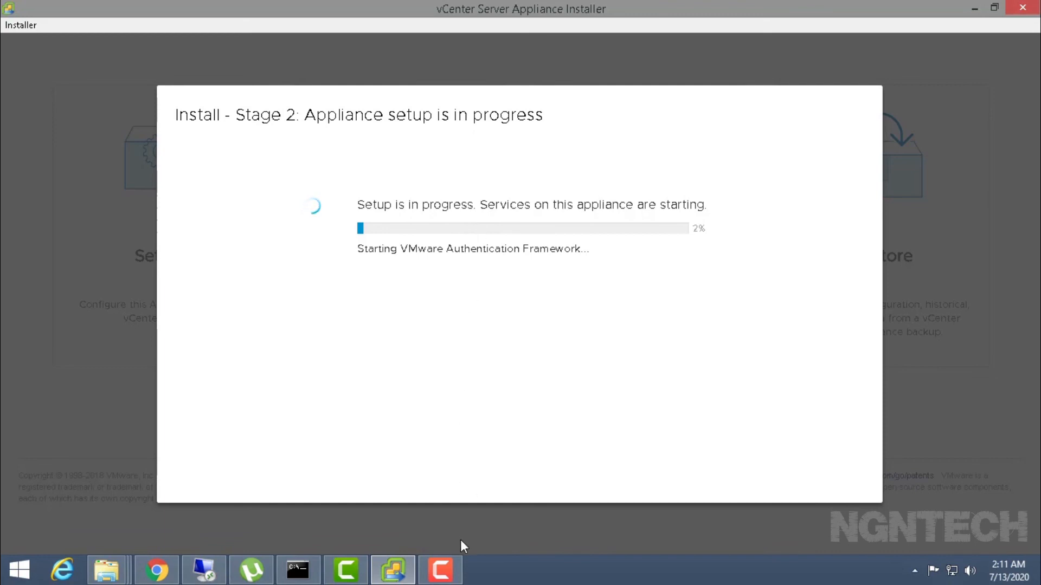
- Once Stage 2 reaches 100%, open the Appliance Getting Started Page for vcenter-1.ngntech.com
left_click(470, 582)
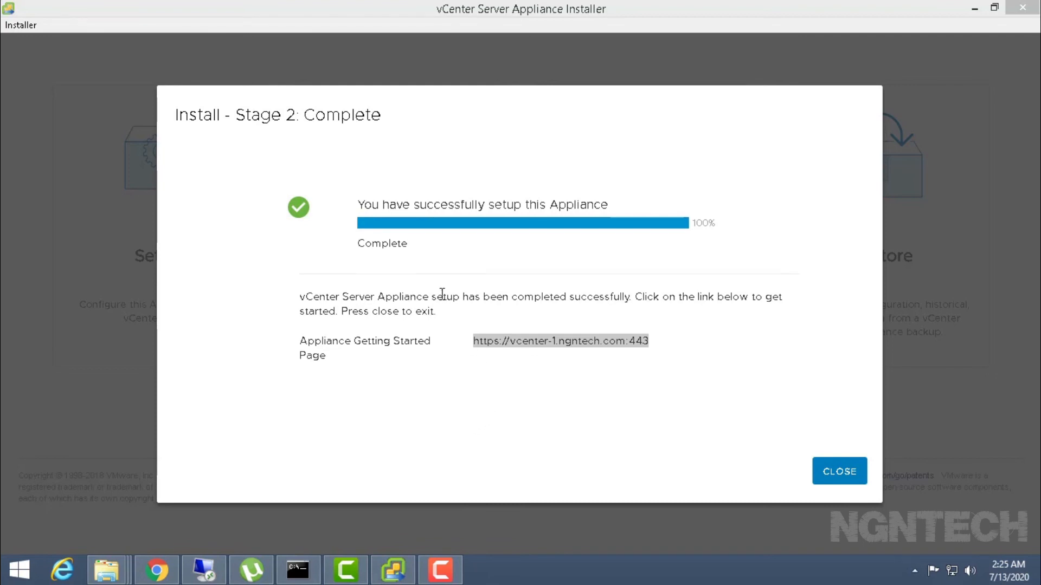
left_click(574, 344)
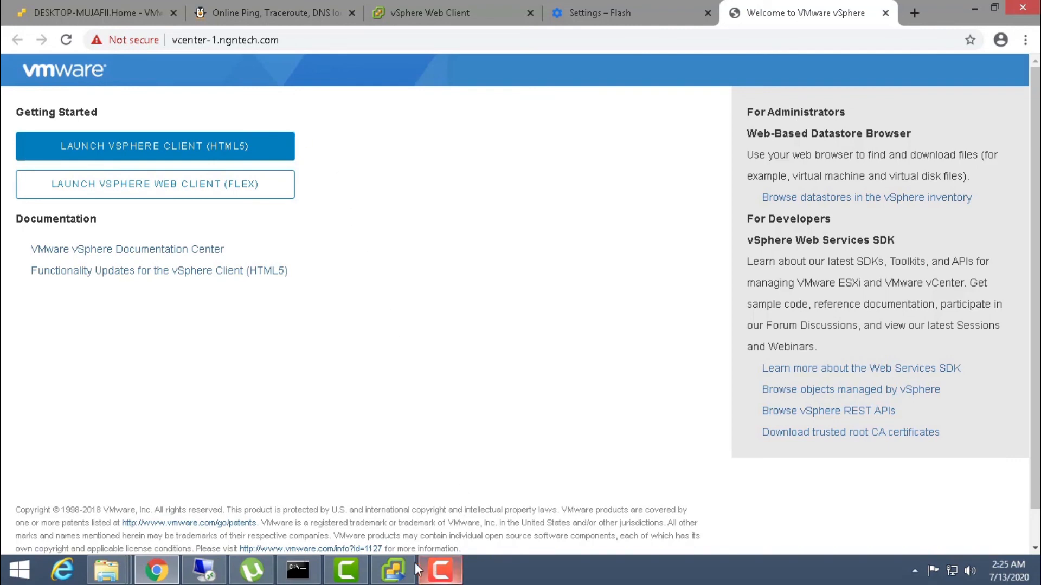
- Close the finished installer and launch the vSphere Web Client (Flex)
left_click(393, 570)
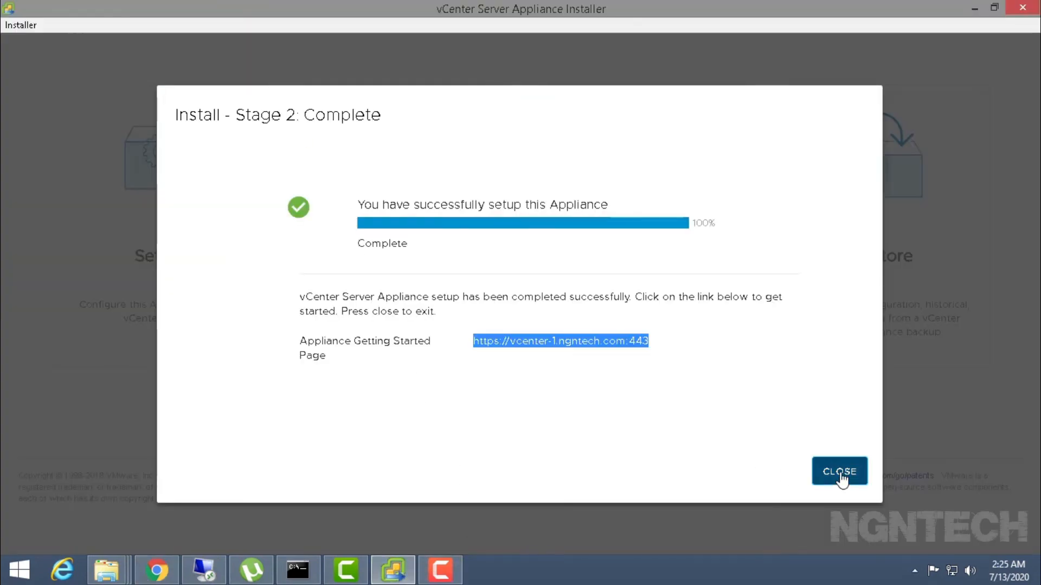
left_click(838, 476)
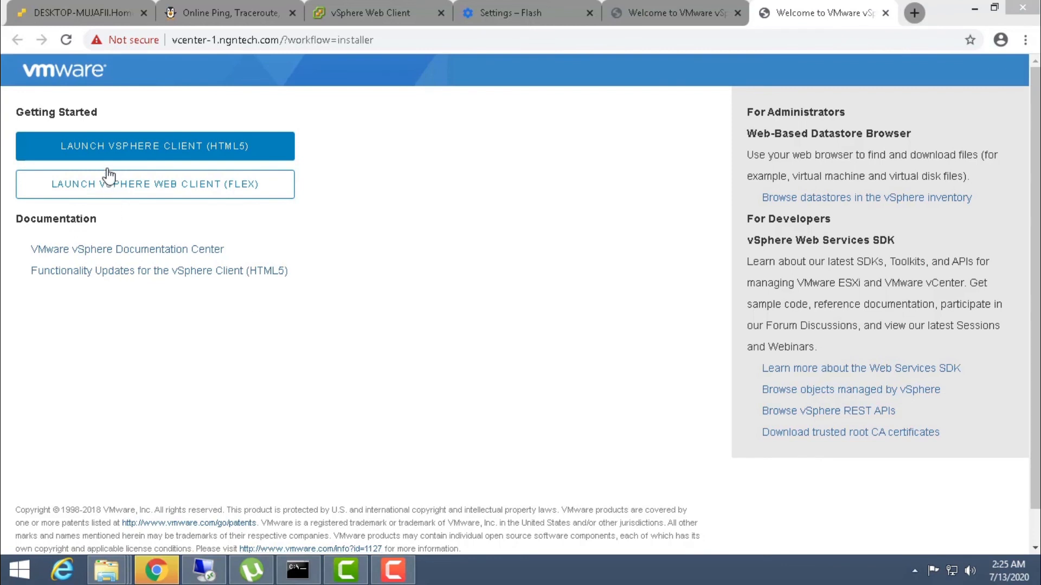
left_click(120, 186)
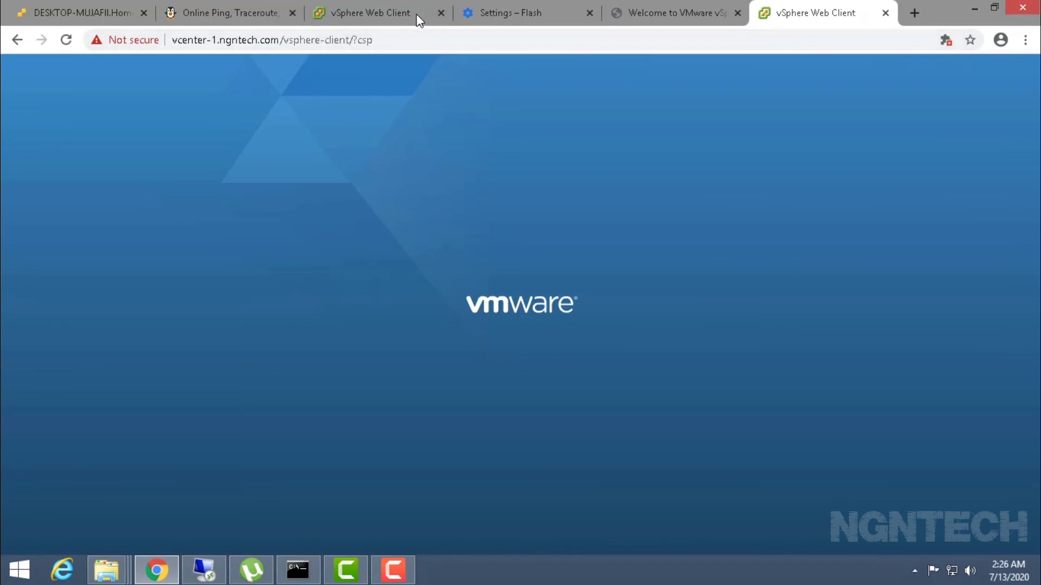
- Log the administrator out of the vSphere Web Client
left_click(419, 20)
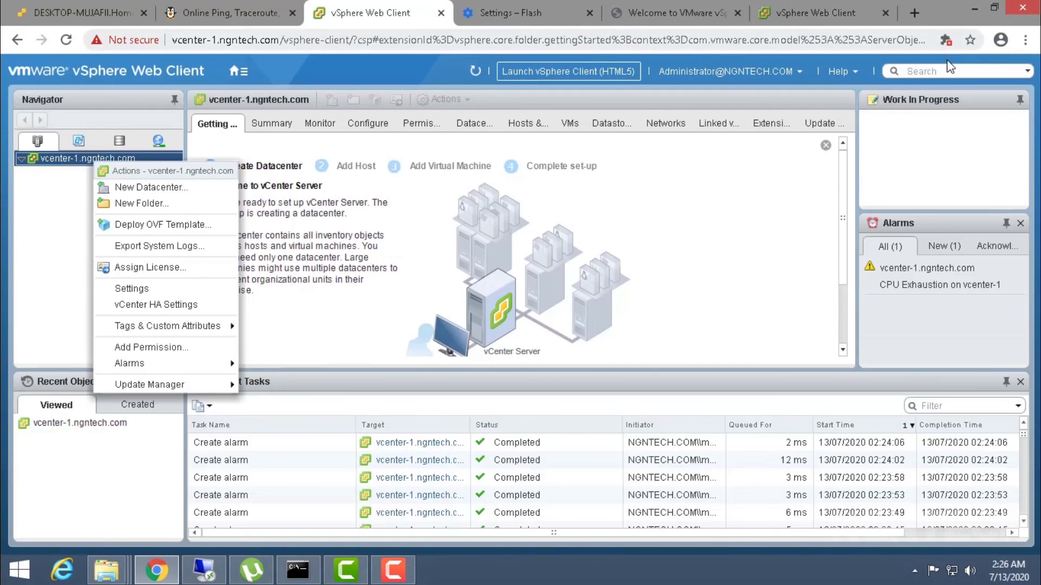
left_click(778, 79)
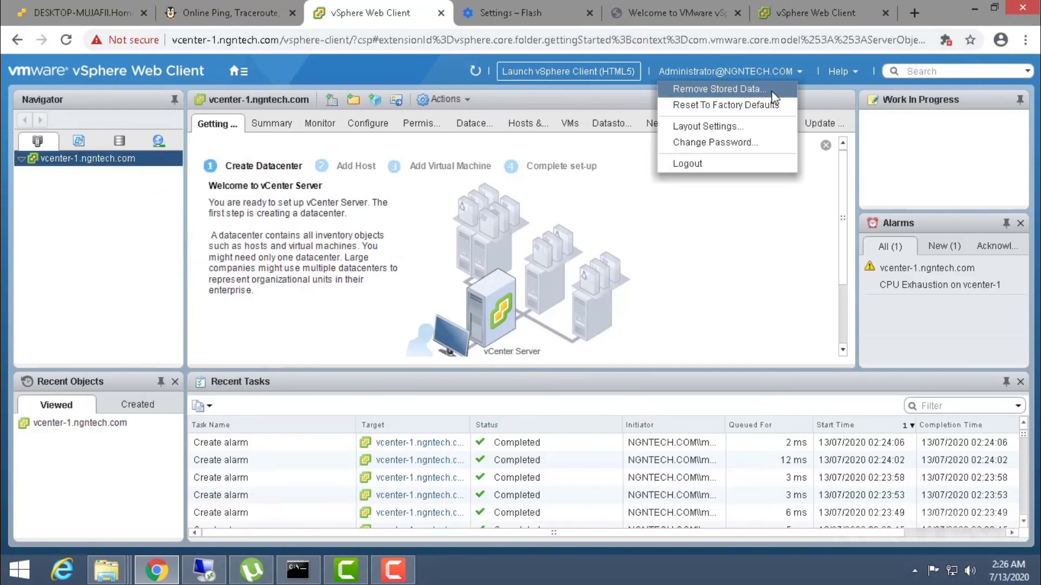
left_click(729, 162)
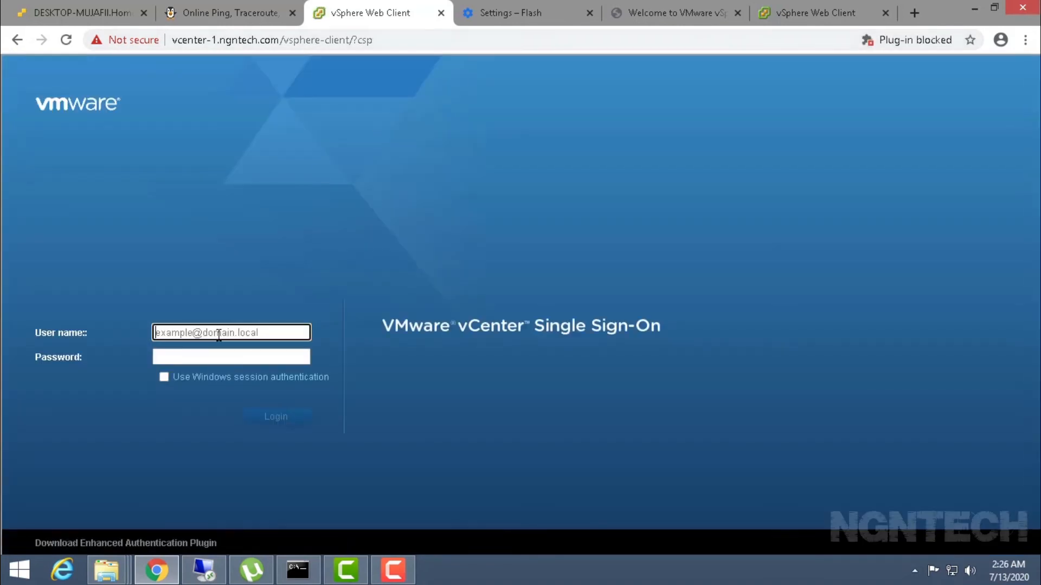
- Sign in to the vSphere Web Client with the SSO administrator user name and password
left_click(218, 333)
key("Down")
key("Tab")
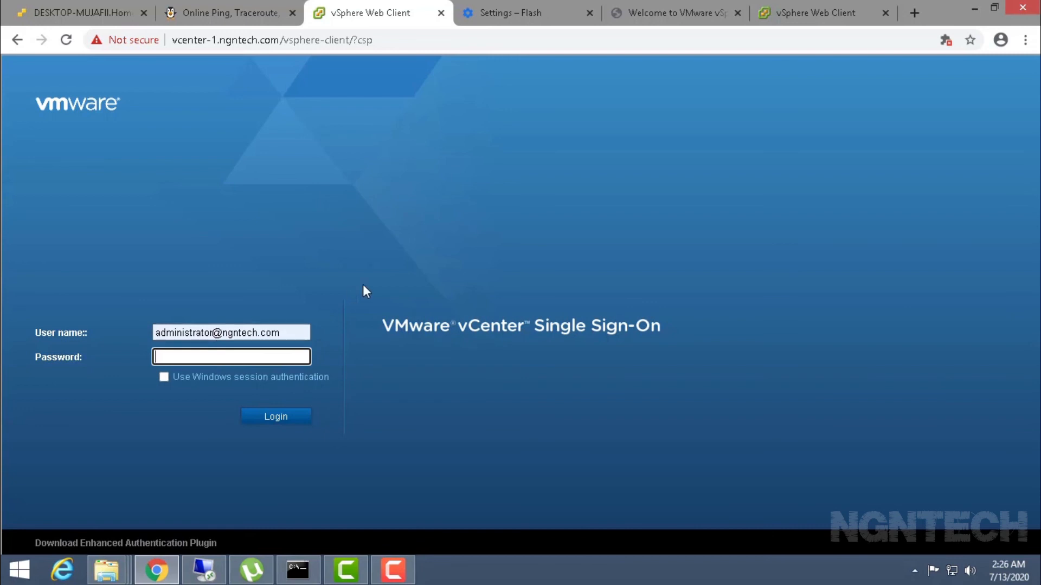
type("••••••••••")
key("Return")
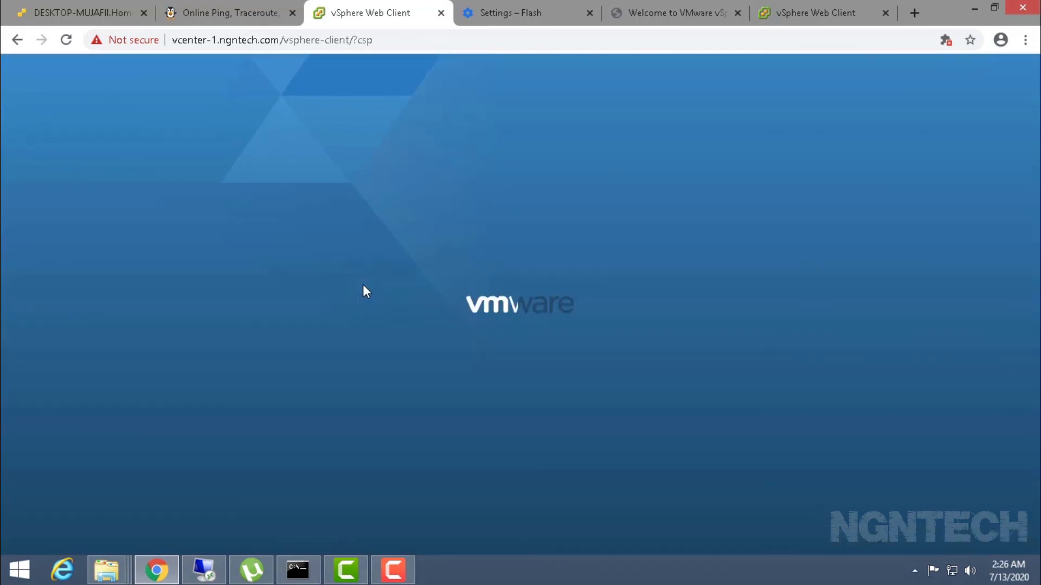
- Close the duplicate, Flash settings and ping tool pages, then dismiss the license expiry warning
left_click(776, 13)
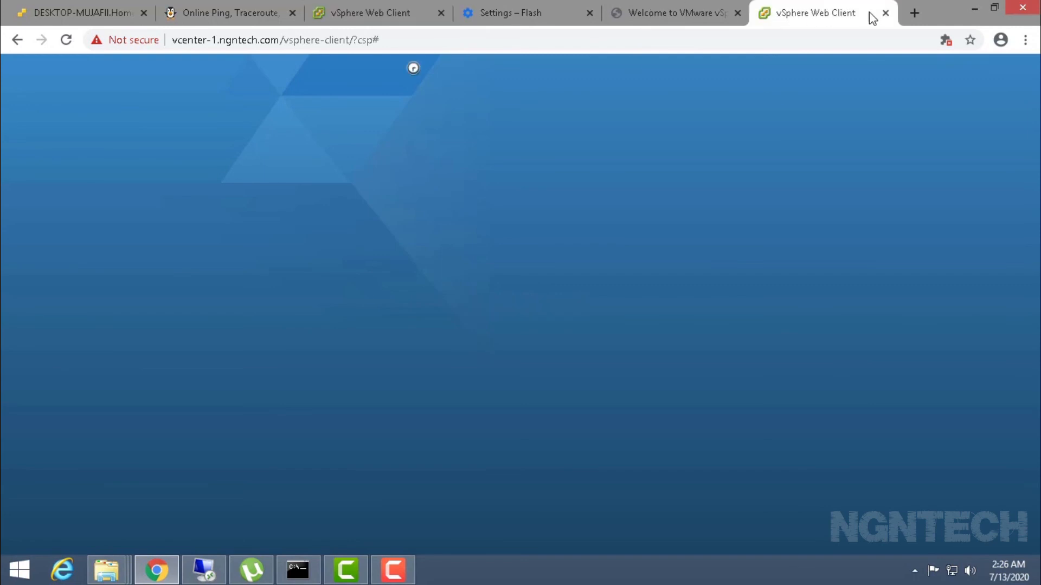
left_click(885, 13)
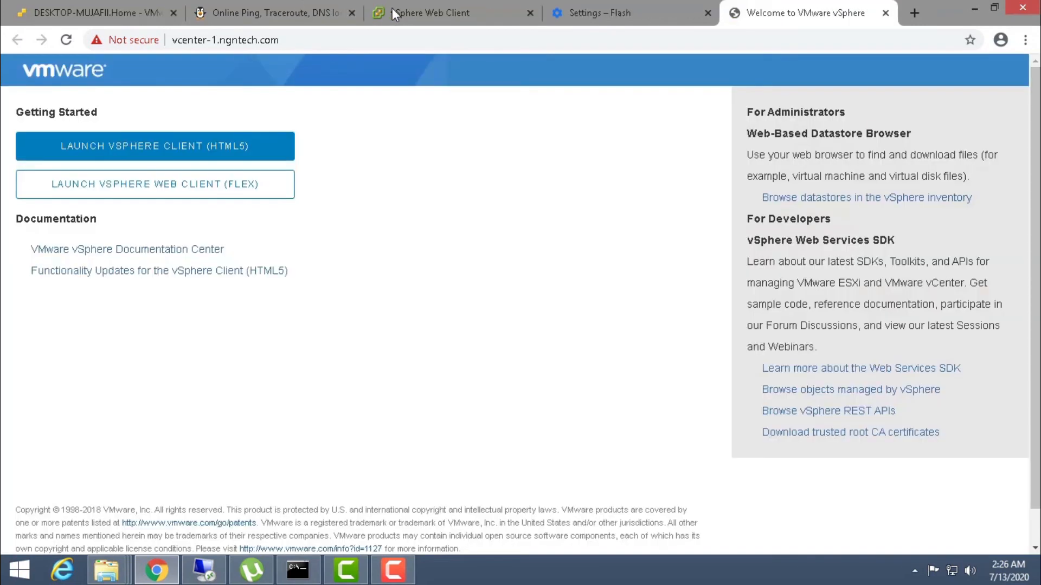
left_click(393, 10)
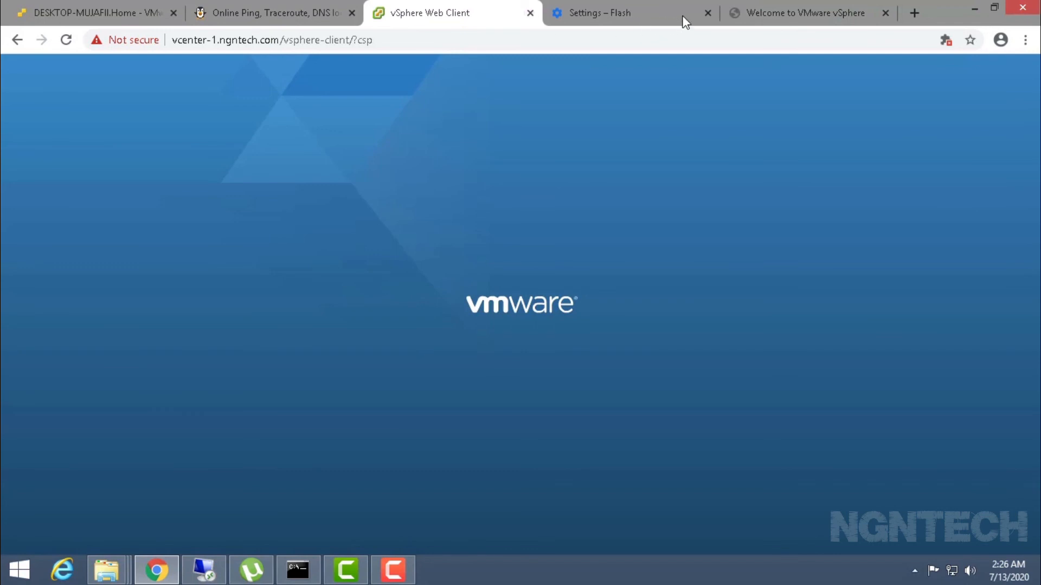
left_click(708, 12)
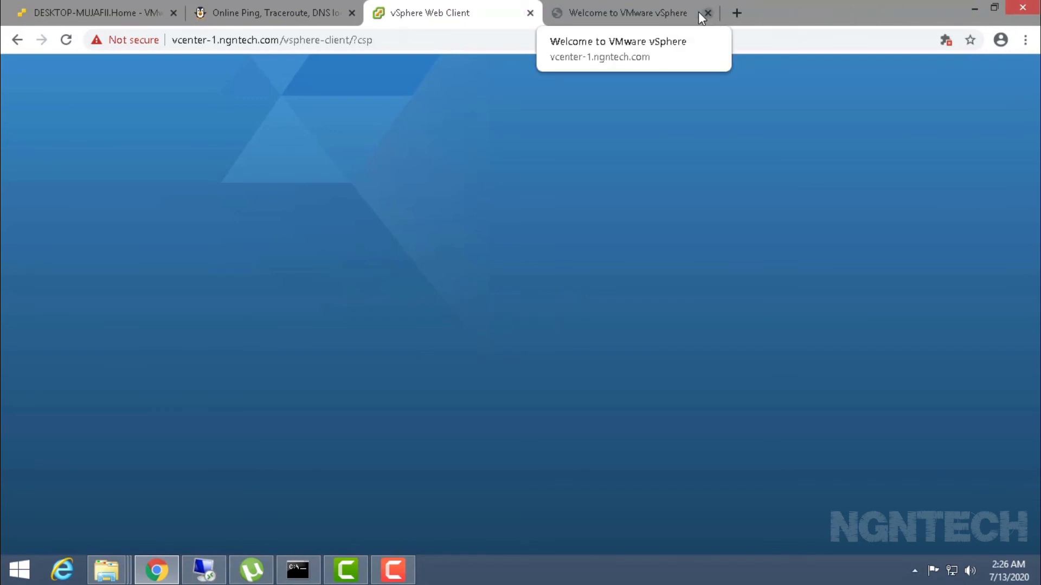
left_click(352, 12)
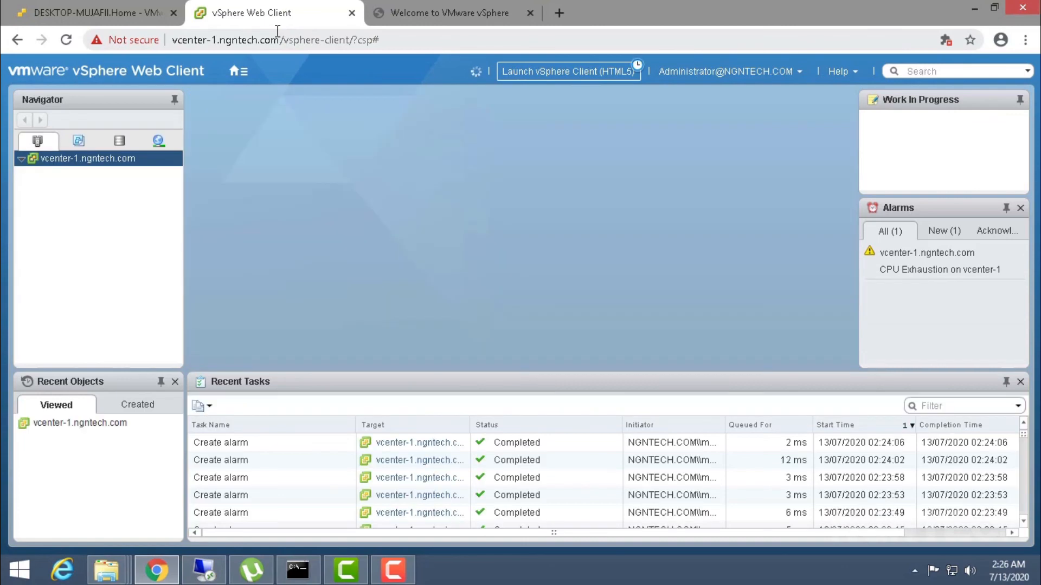
left_click(103, 163)
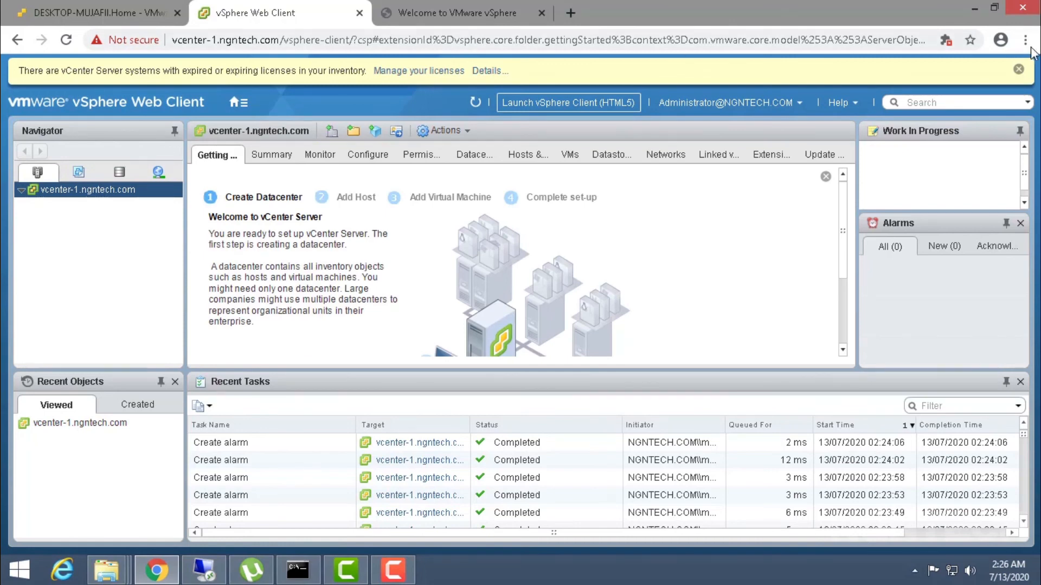
left_click(1019, 69)
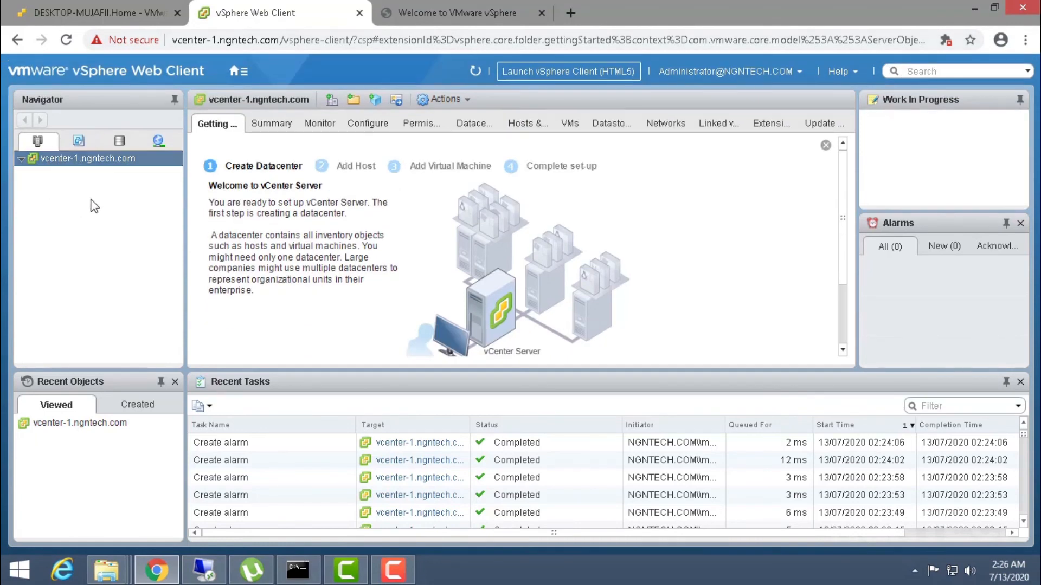